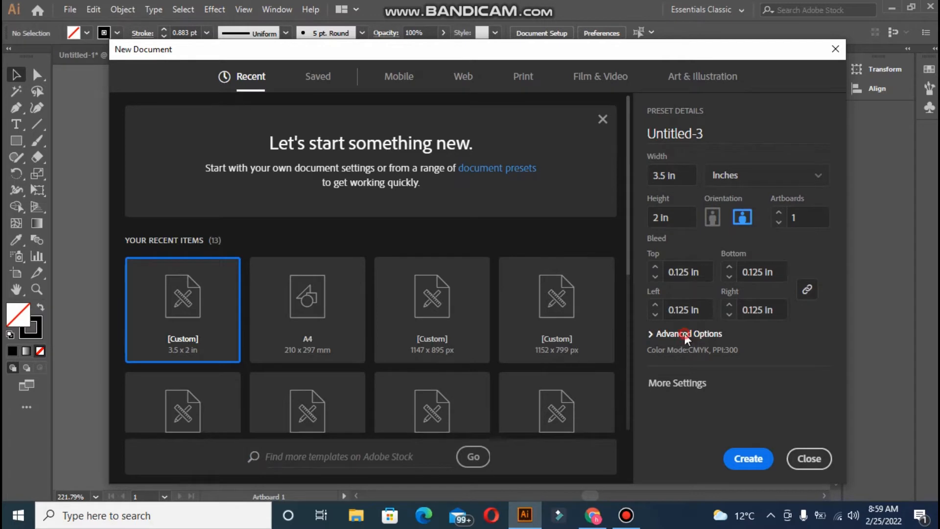
- Set the new document's Color Mode to RGB Color, then close the dialog without creating a file
left_click(684, 333)
left_click(686, 311)
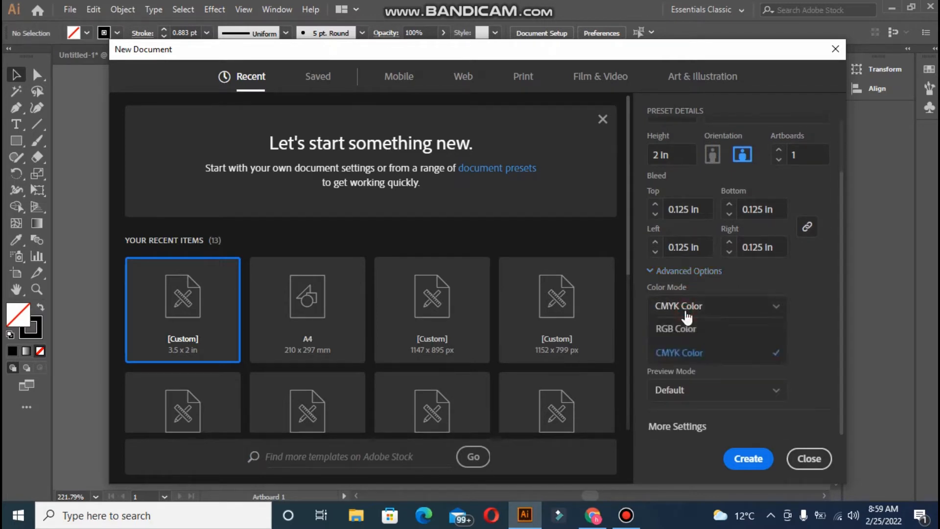
left_click(687, 329)
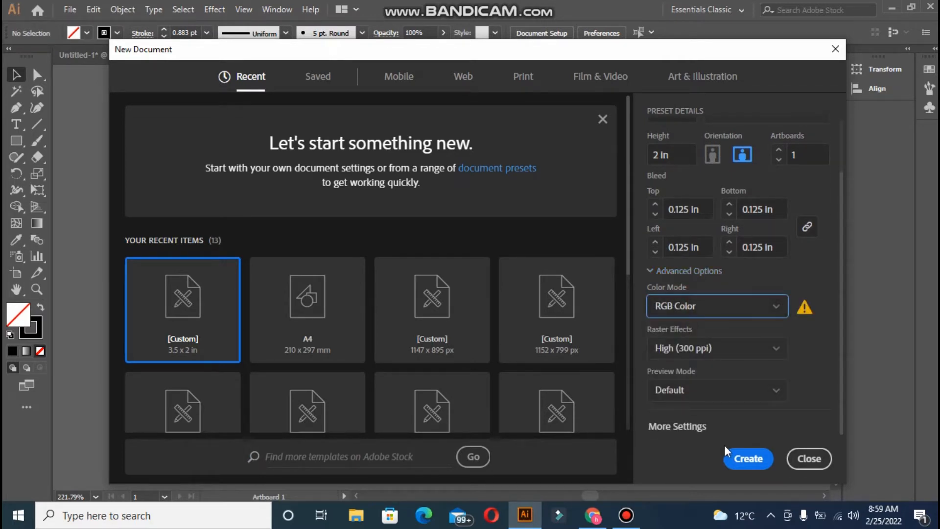
left_click(787, 458)
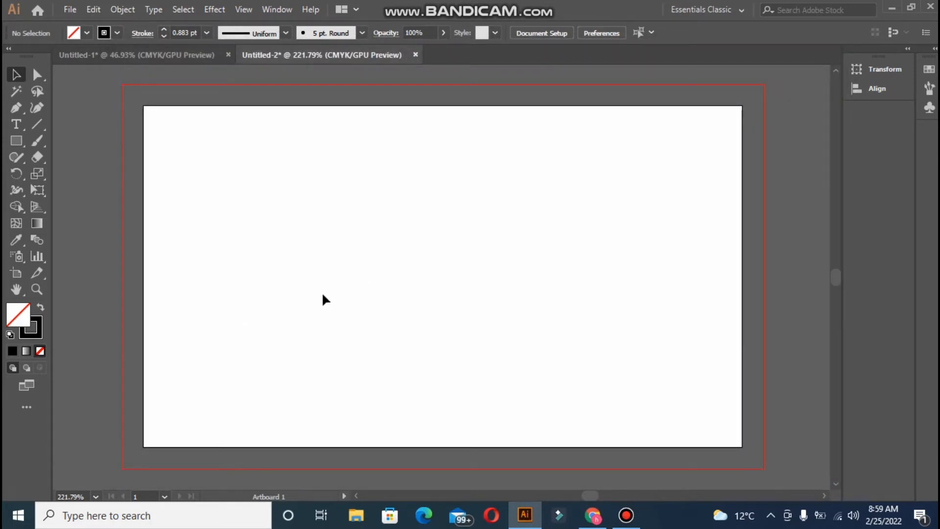
- Draw a rectangle over the artboard and bleed, and fill it with the light blue swatch colour
left_click(16, 141)
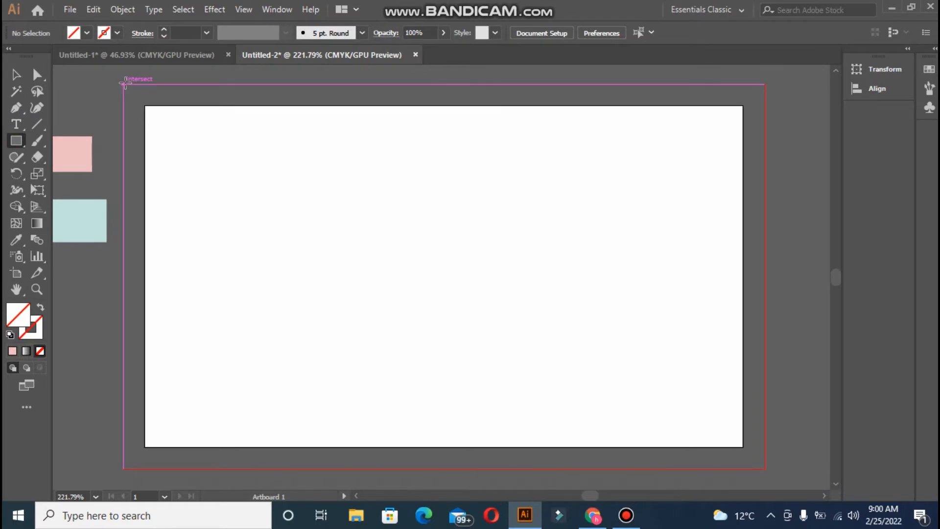
mouse_move(124, 85)
left_mouse_down()
mouse_move(520, 360)
mouse_move(750, 440)
mouse_move(762, 431)
left_mouse_up()
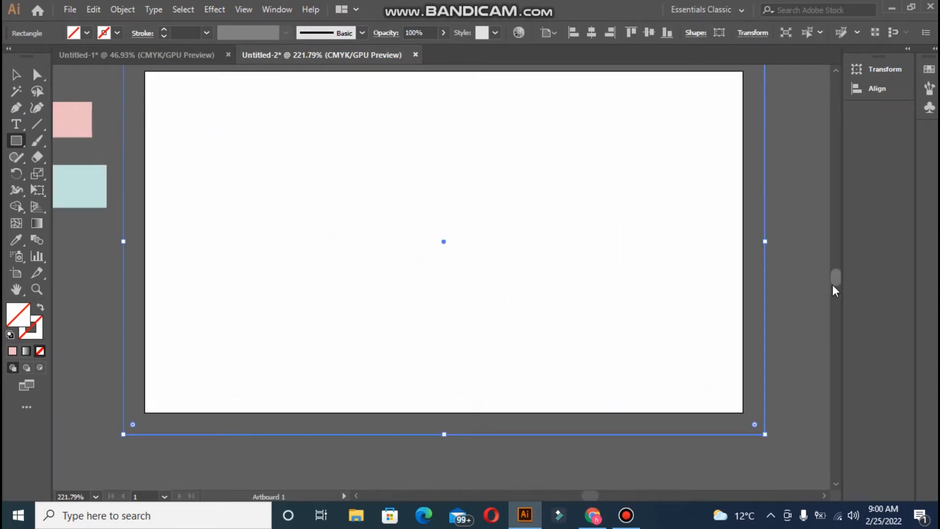
scroll(835, 280, "down", 3)
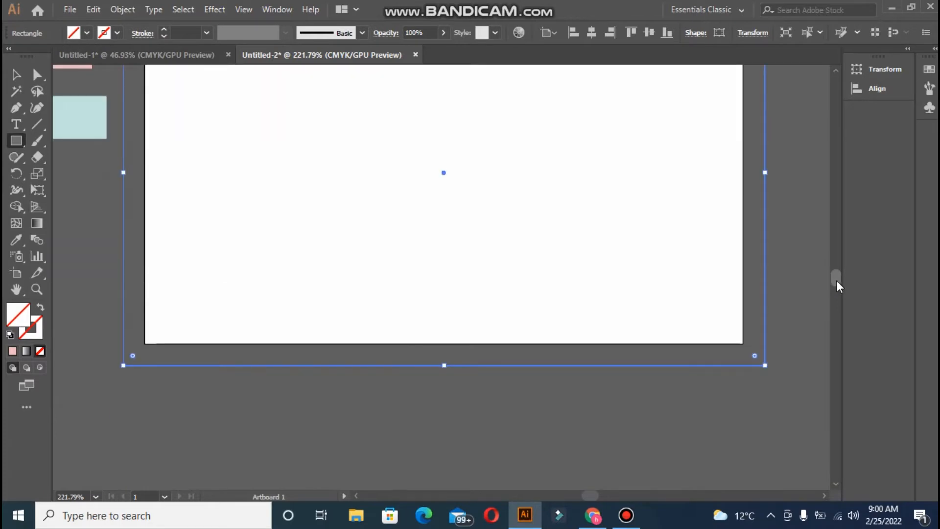
scroll(836, 280, "up", 6)
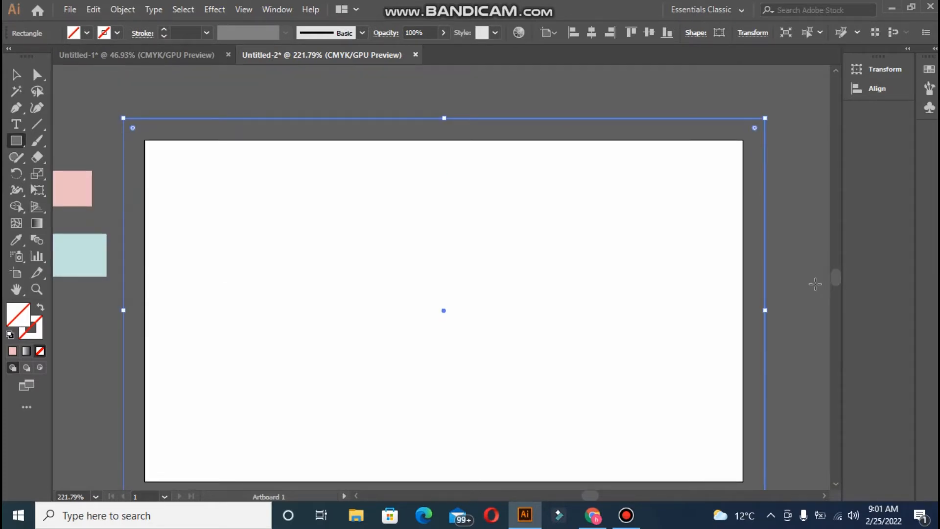
left_click(16, 240)
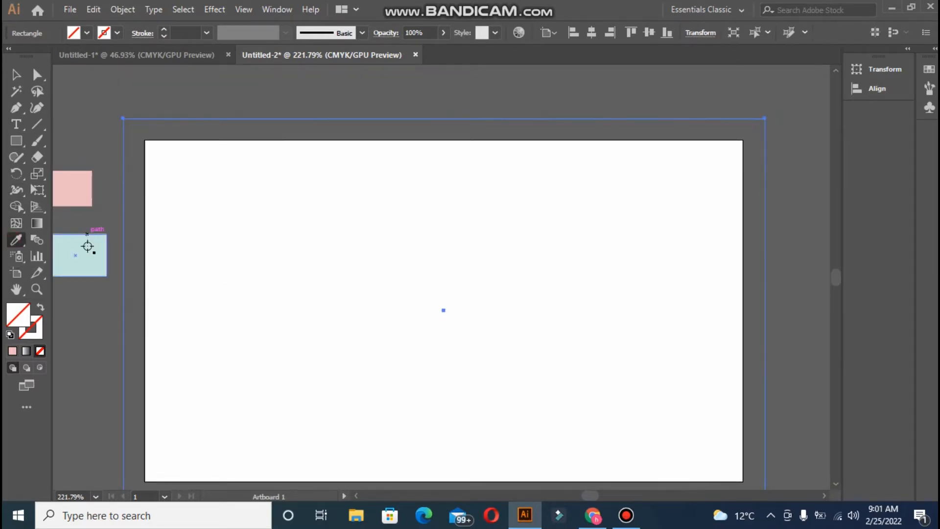
left_click(88, 246)
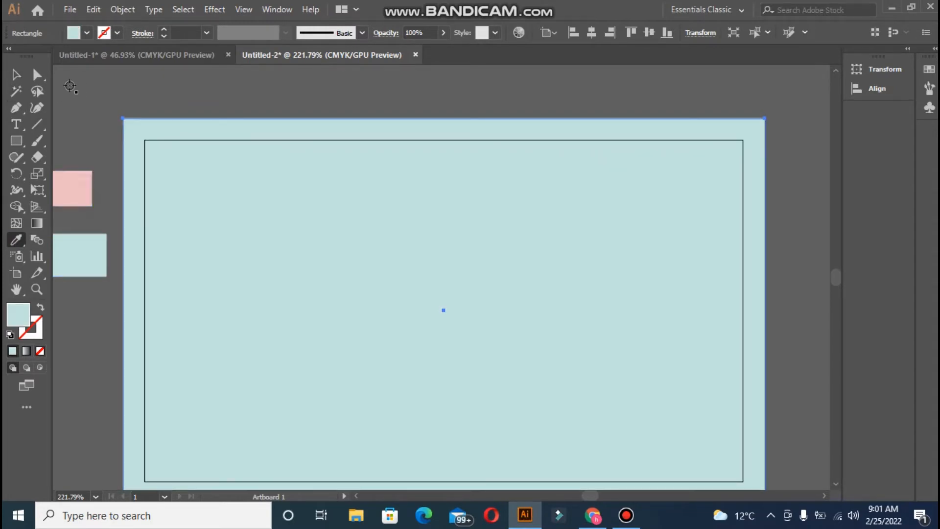
left_click(16, 75)
left_click(75, 101)
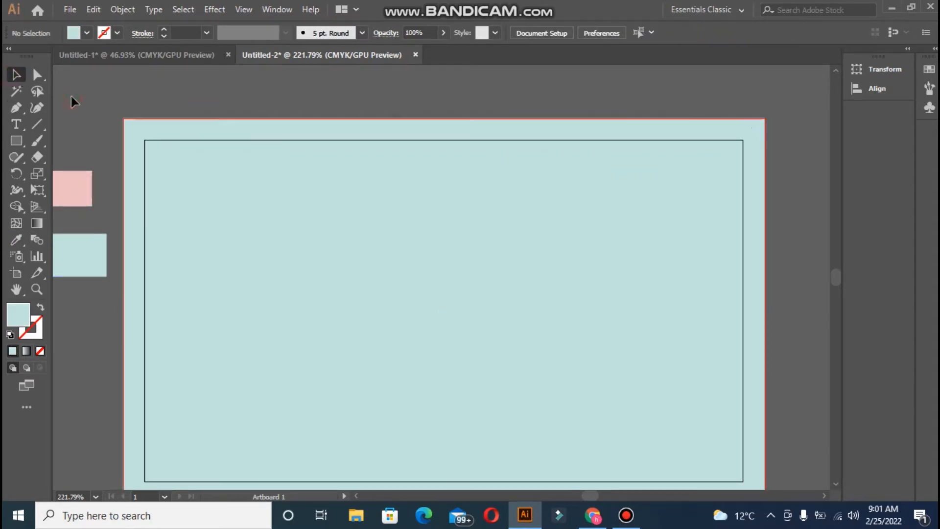
- Draw a tall near-white rectangle down from the top edge and centre it horizontally
left_click(19, 142)
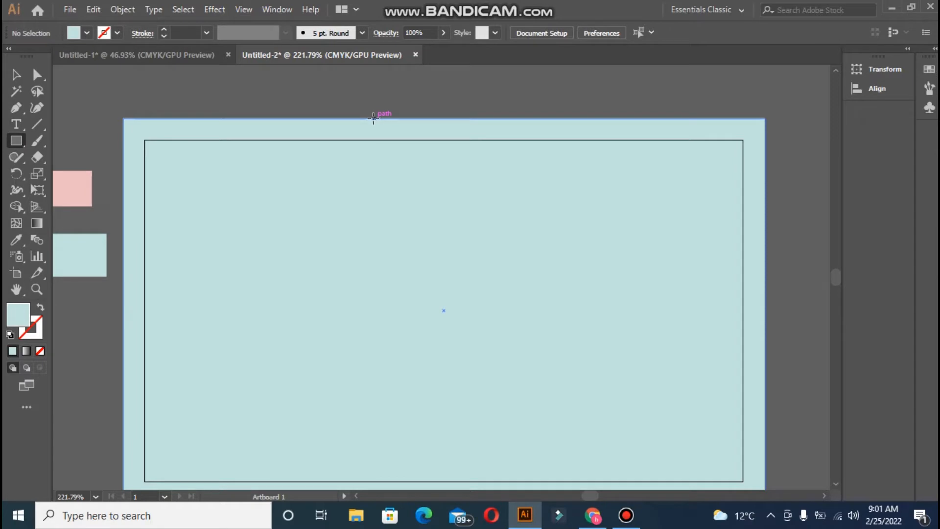
mouse_move(365, 118)
left_mouse_down()
mouse_move(482, 256)
mouse_move(489, 363)
left_mouse_up()
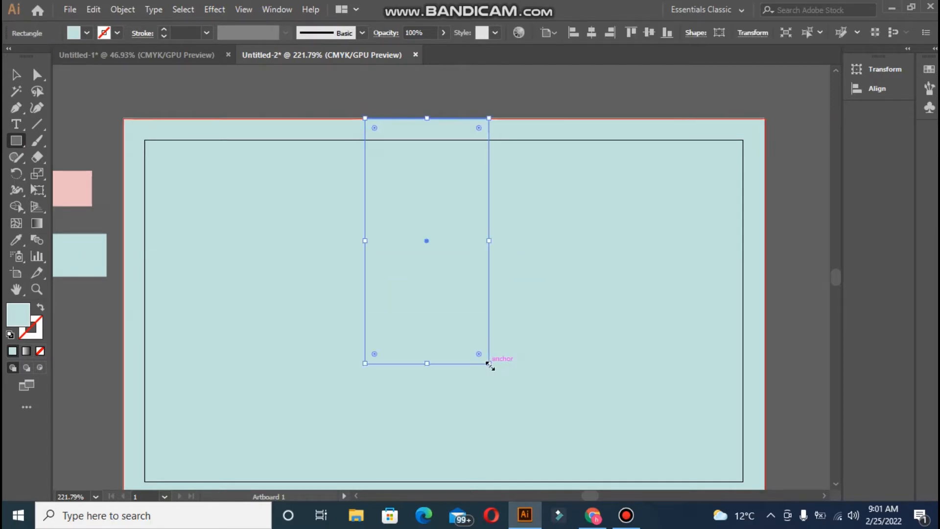
double_click(18, 313)
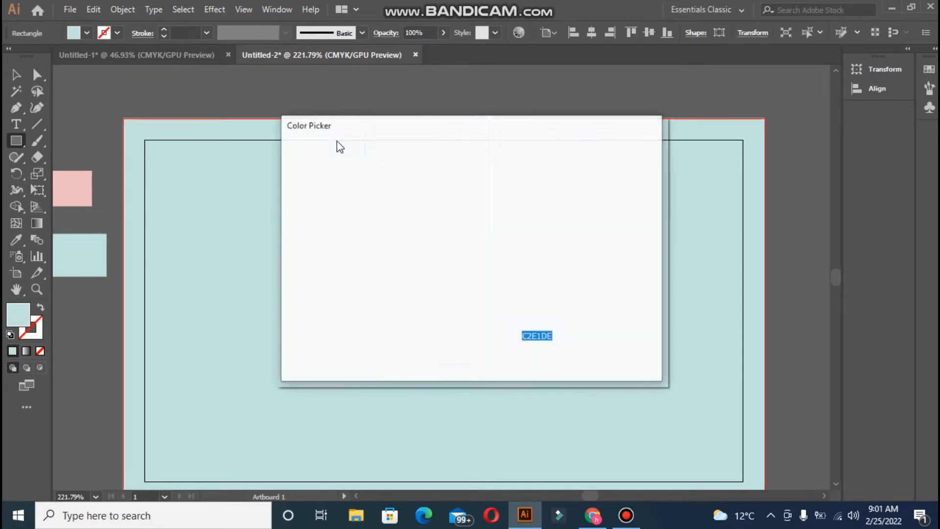
left_click(296, 166)
left_click(616, 168)
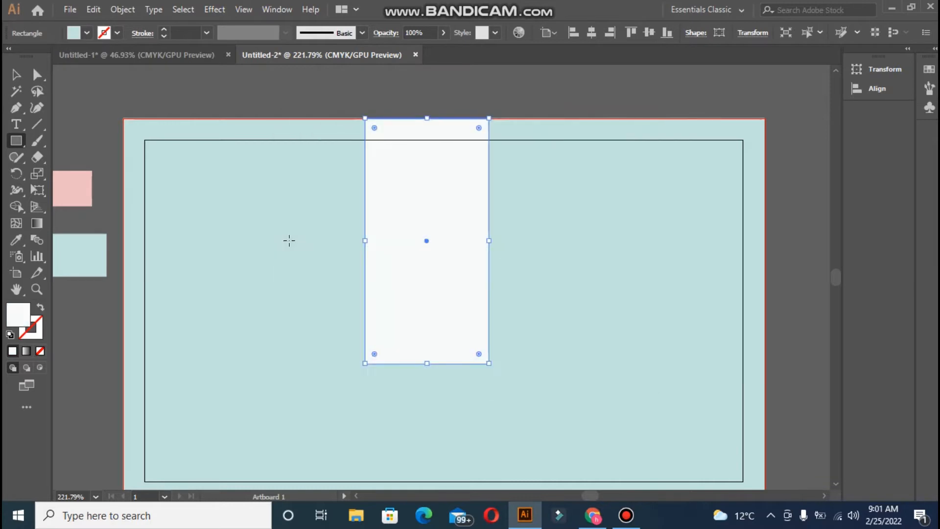
left_click(16, 74)
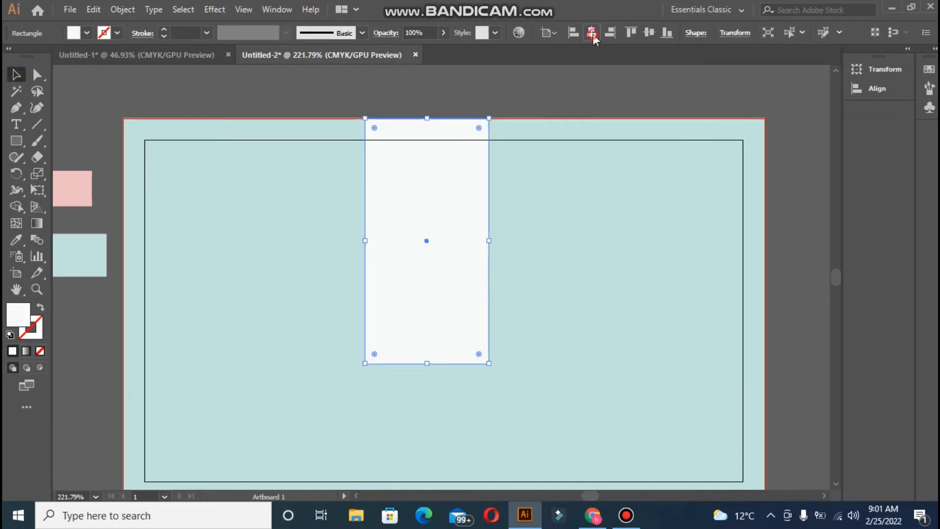
left_click(592, 34)
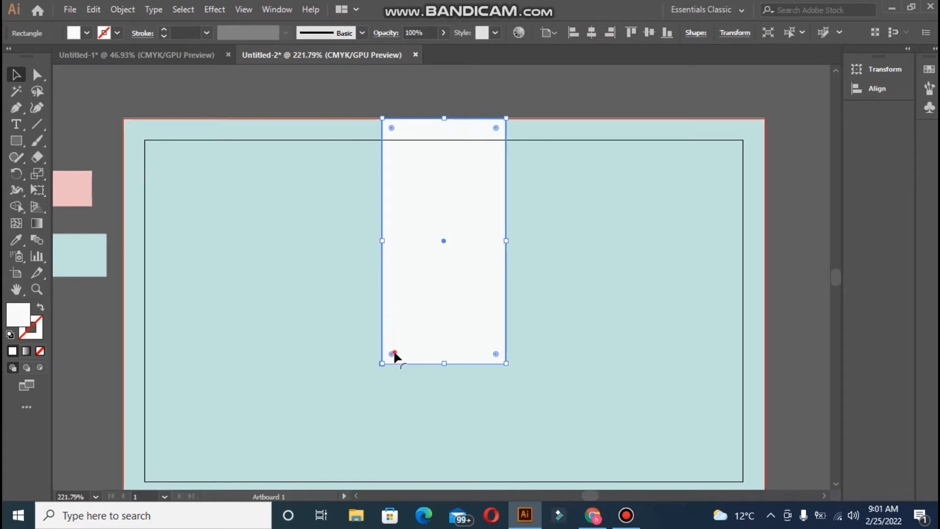
- Round the corners of the tall white rectangle
left_click_drag(394, 356, 392, 346)
left_click(280, 87)
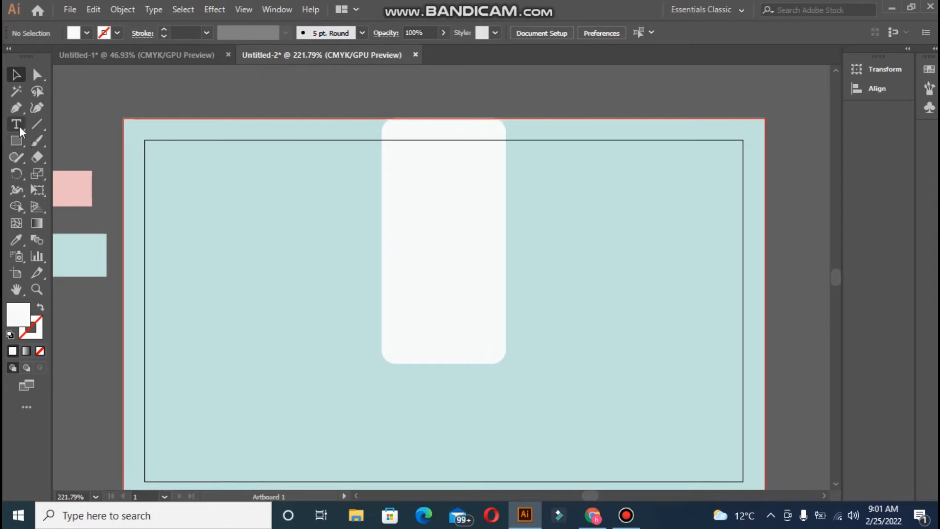
left_click(181, 218)
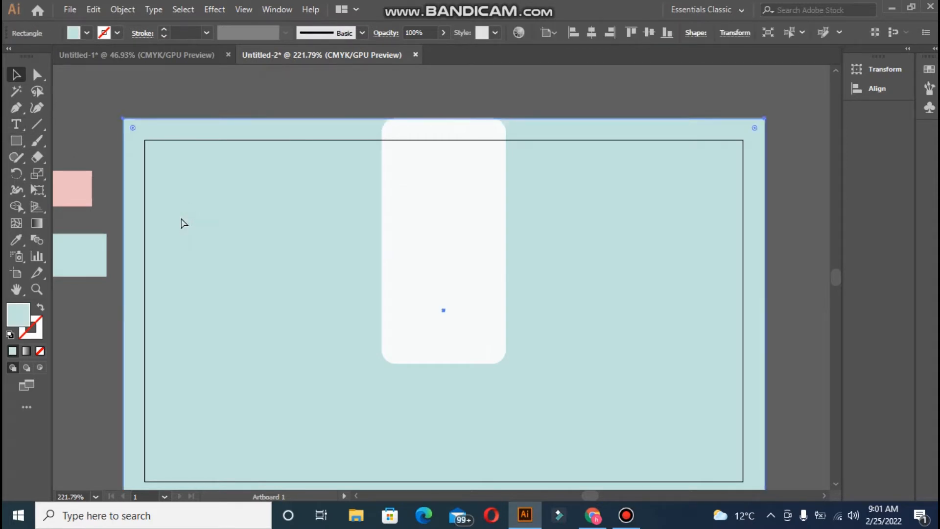
left_click(180, 216, "shift")
left_click(484, 191)
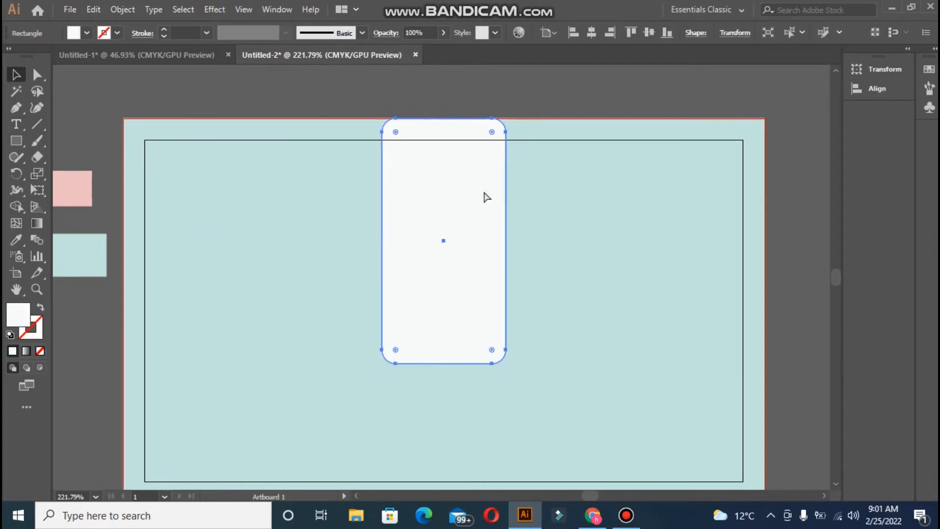
left_click(484, 198, "shift")
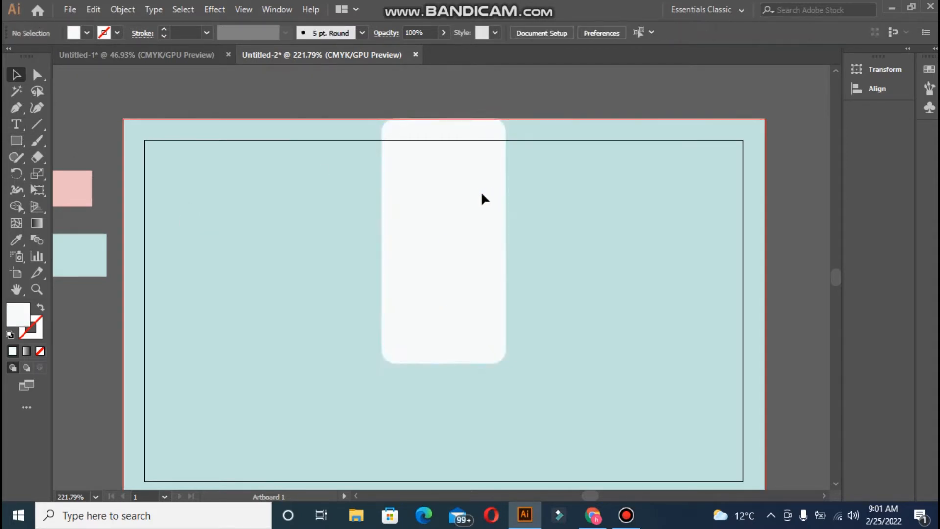
left_click(15, 124)
- Type 'PF' on the white panel and try the Aladin Regular font
left_click(392, 230)
key("BackSpace")
type("P")
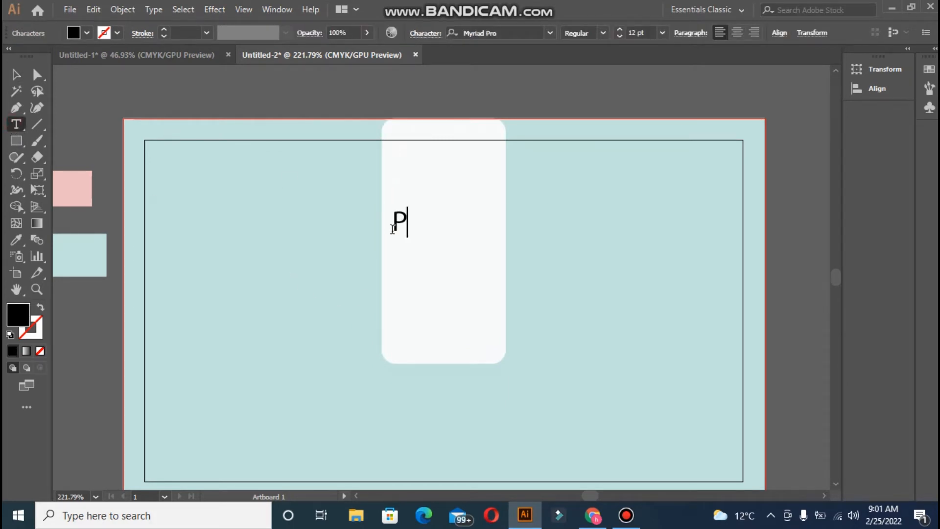
type("F")
left_click(432, 34)
left_click(430, 75)
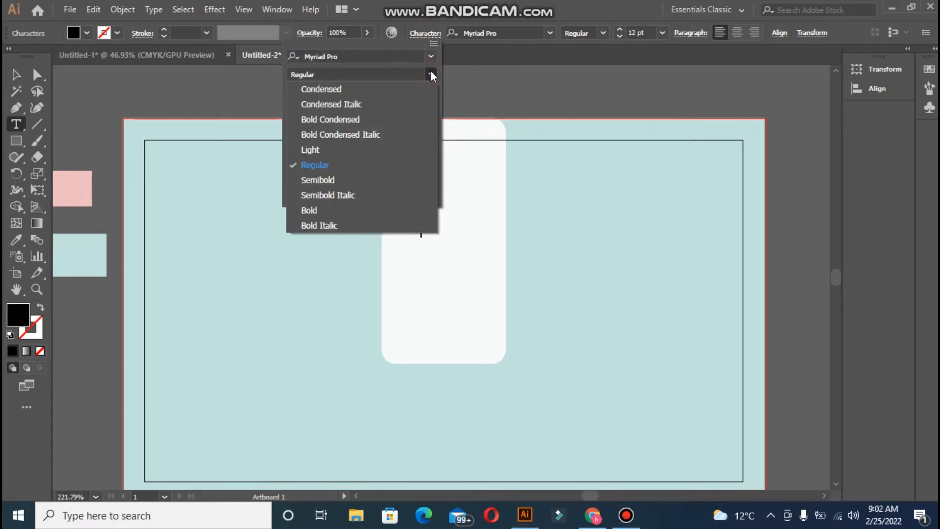
left_click(430, 71)
left_click(430, 60)
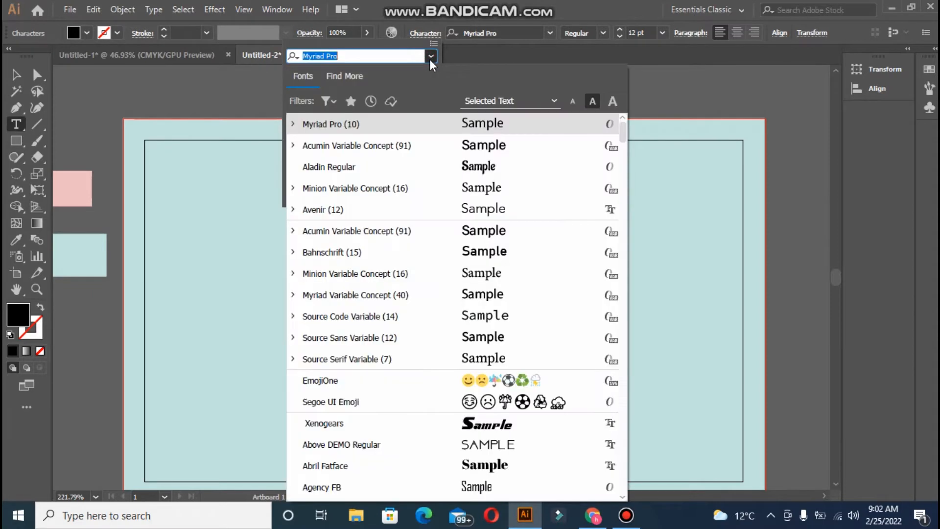
left_click(504, 172)
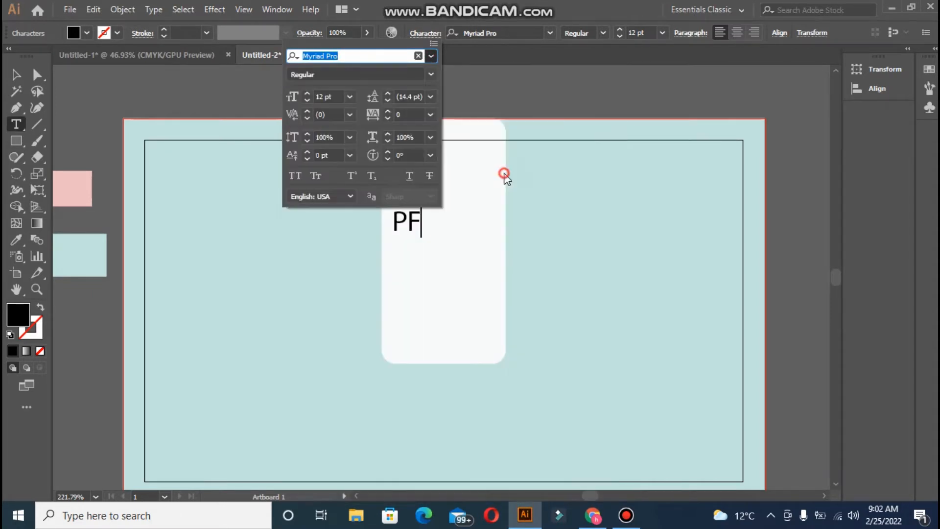
left_click(401, 218)
- Change the PF text's font to Minion Variable Concept
left_click(16, 74)
left_click(405, 223)
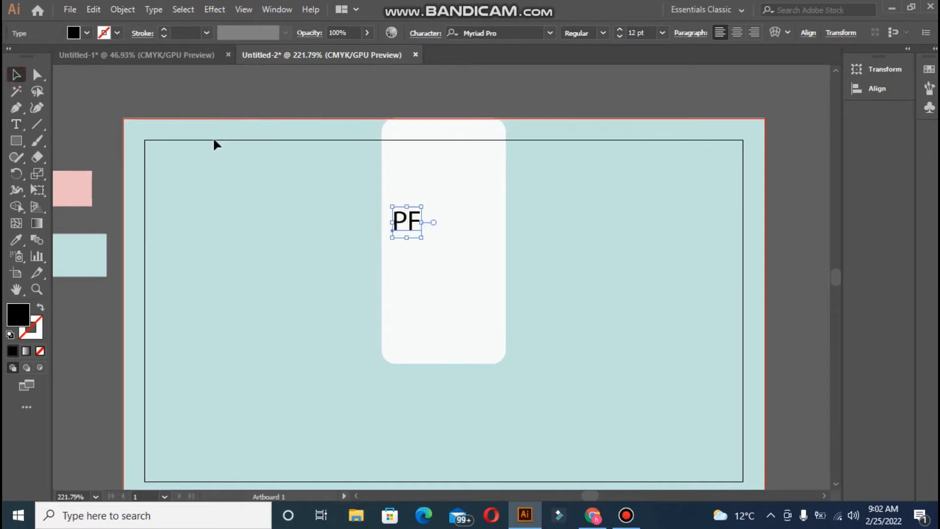
left_click(426, 35)
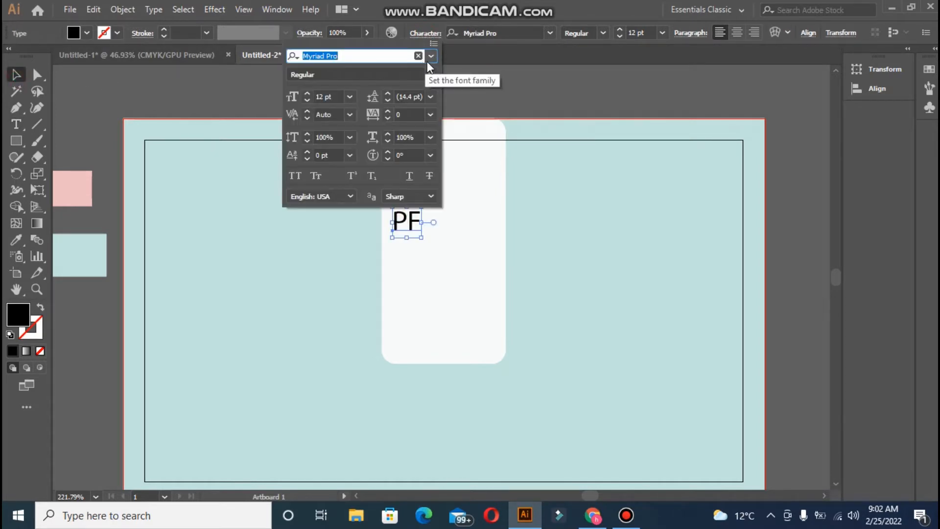
left_click(431, 56)
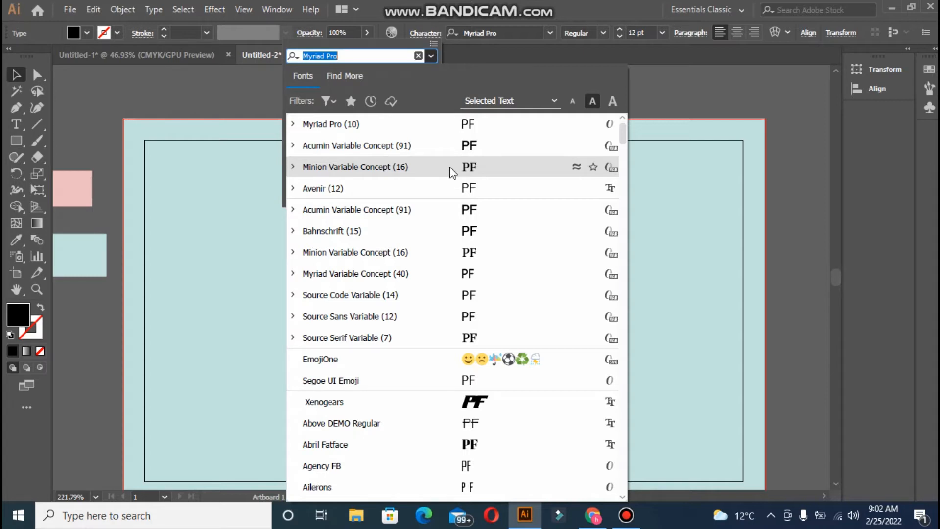
left_click(452, 171)
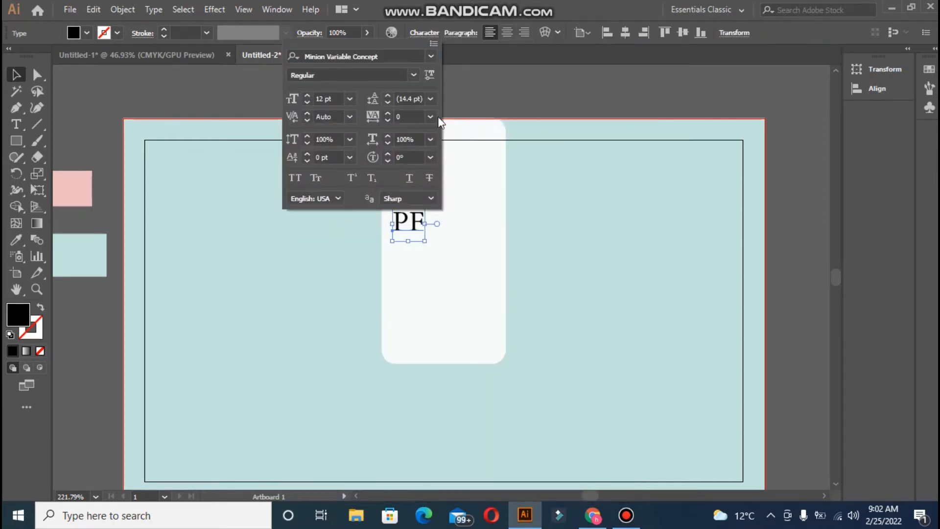
left_click(428, 57)
key("Escape")
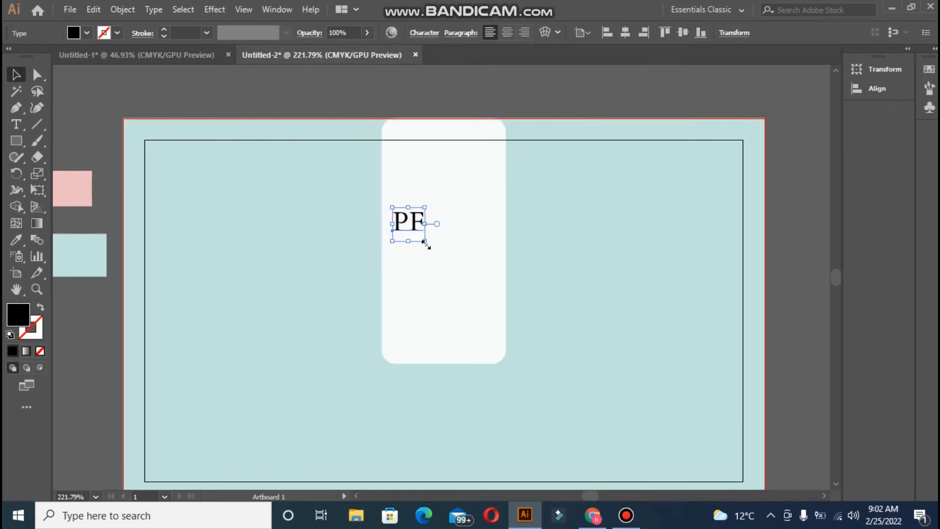
- Scale PF up across the panel, create outlines, and ungroup into separate P and F shapes
left_click_drag(424, 240, 545, 368)
right_click(460, 269)
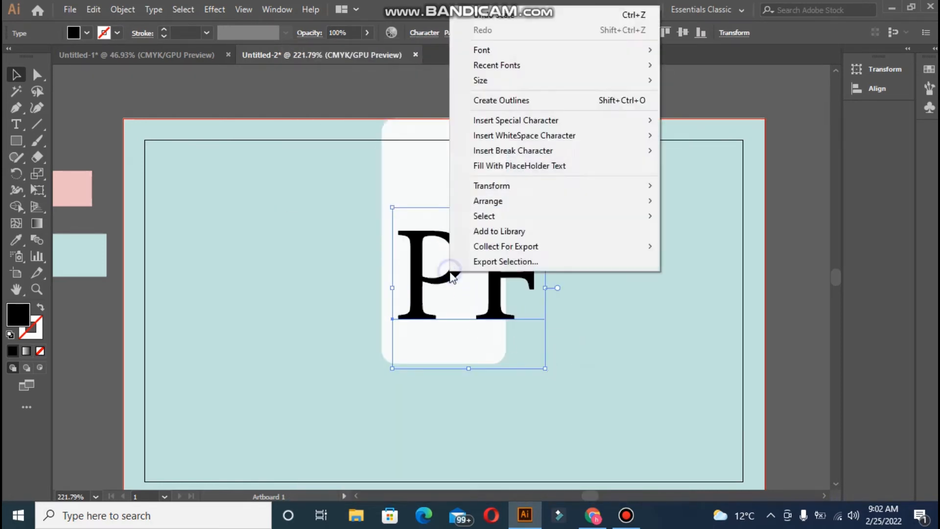
left_click(513, 101)
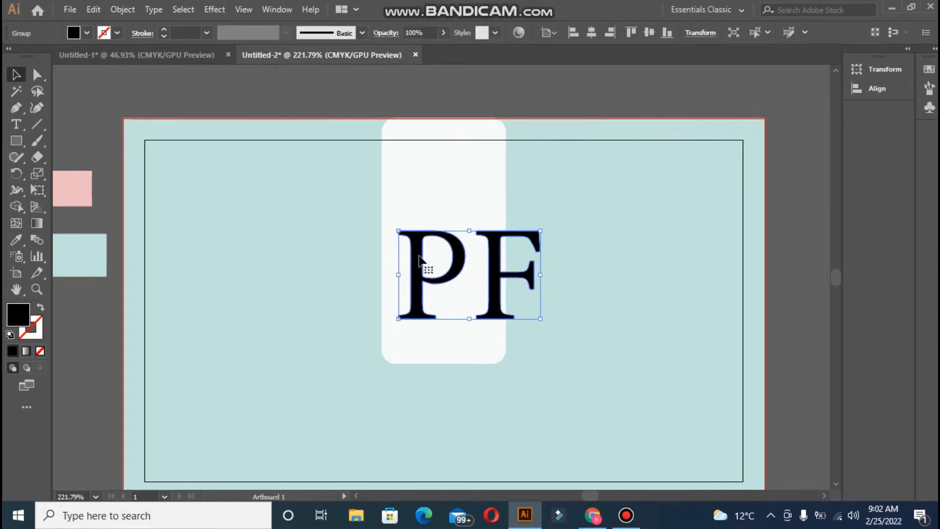
right_click(413, 258)
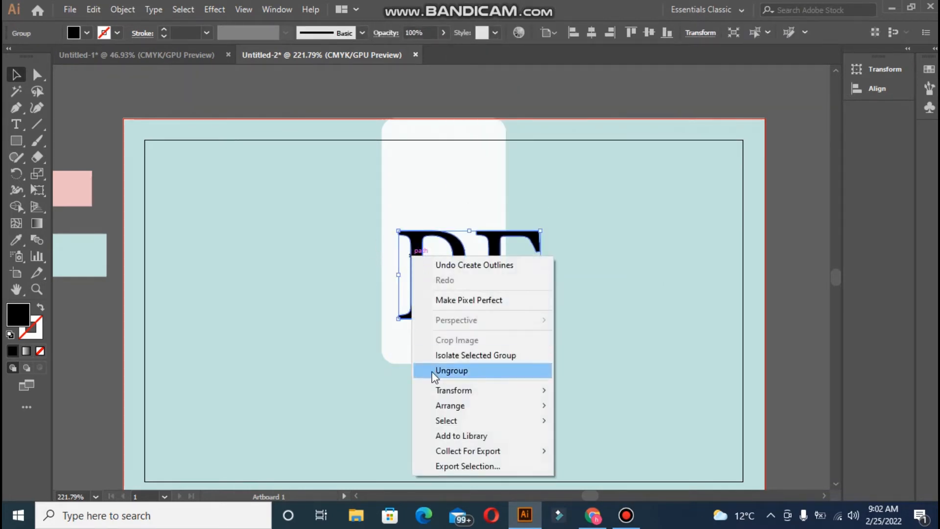
left_click(454, 369)
left_click(304, 270)
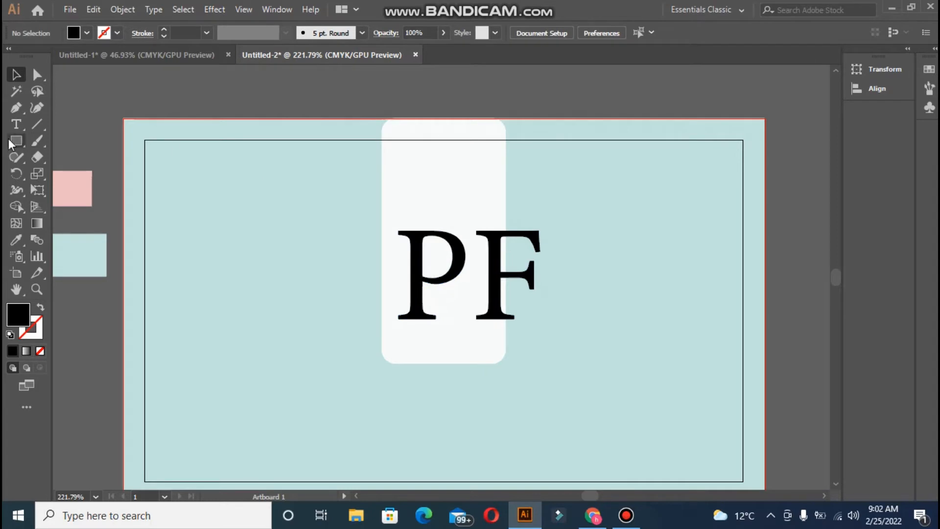
- Erase the F where its top bar meets the stem and across its top-left serif
left_click(37, 156)
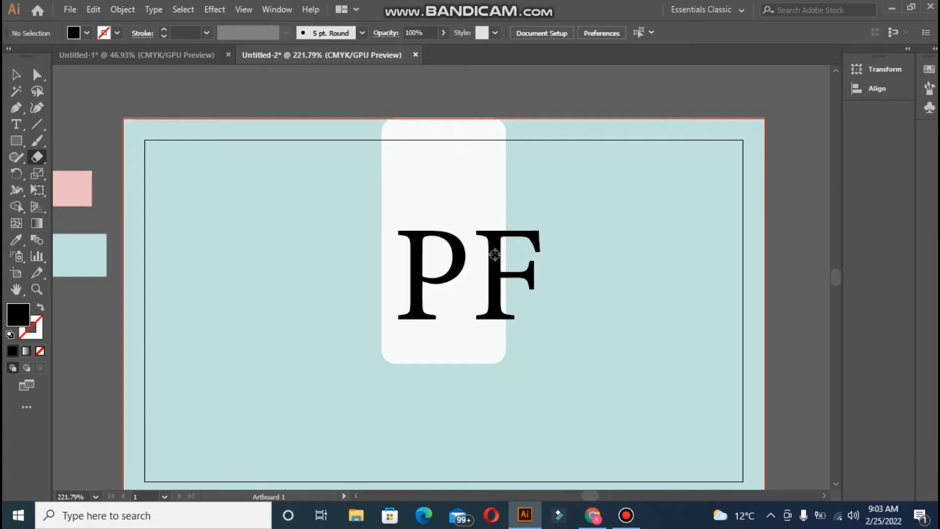
mouse_move(495, 254)
left_mouse_down()
mouse_move(480, 250)
mouse_move(499, 248)
mouse_move(495, 241)
mouse_move(483, 240)
mouse_move(504, 243)
mouse_move(483, 245)
mouse_move(504, 257)
mouse_move(488, 264)
mouse_move(497, 269)
left_mouse_up()
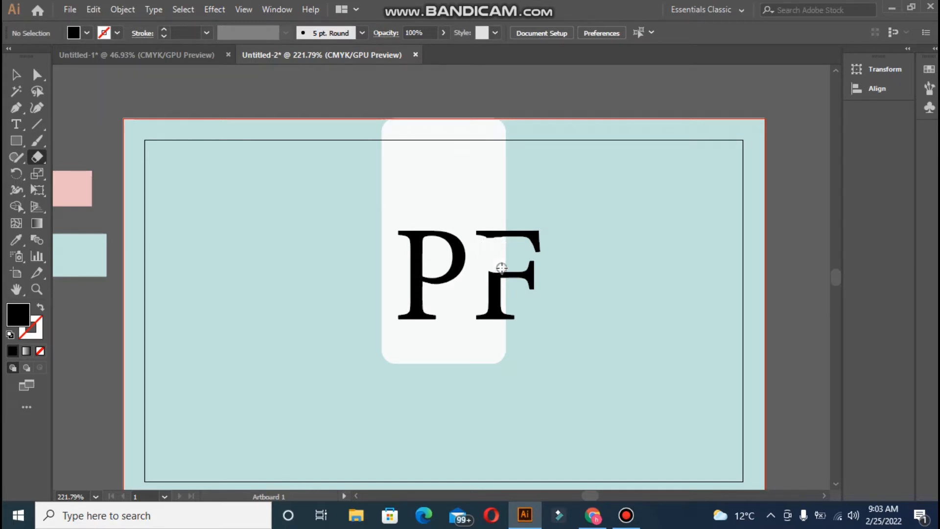
left_click(487, 242)
mouse_move(488, 241)
left_mouse_down()
mouse_move(498, 239)
mouse_move(489, 248)
mouse_move(497, 245)
mouse_move(491, 269)
mouse_move(497, 264)
mouse_move(480, 269)
left_mouse_up()
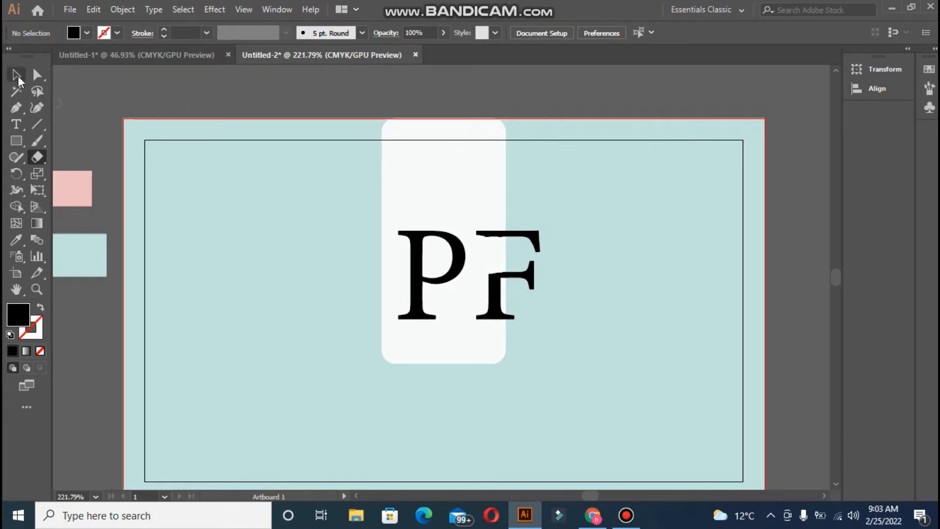
- Move the F's detached top bar and stem down-left so they interlock with the P
left_click(16, 75)
left_click_drag(515, 233, 471, 254)
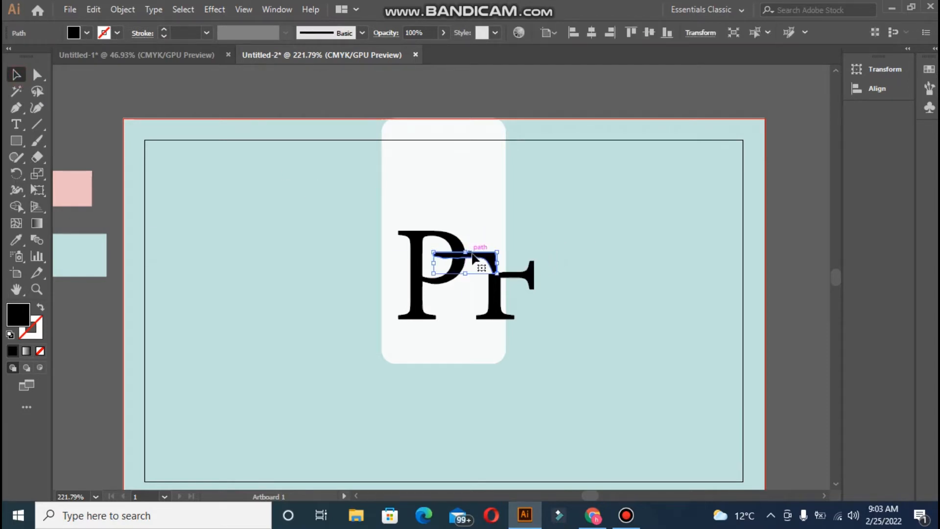
left_click_drag(498, 289, 447, 310)
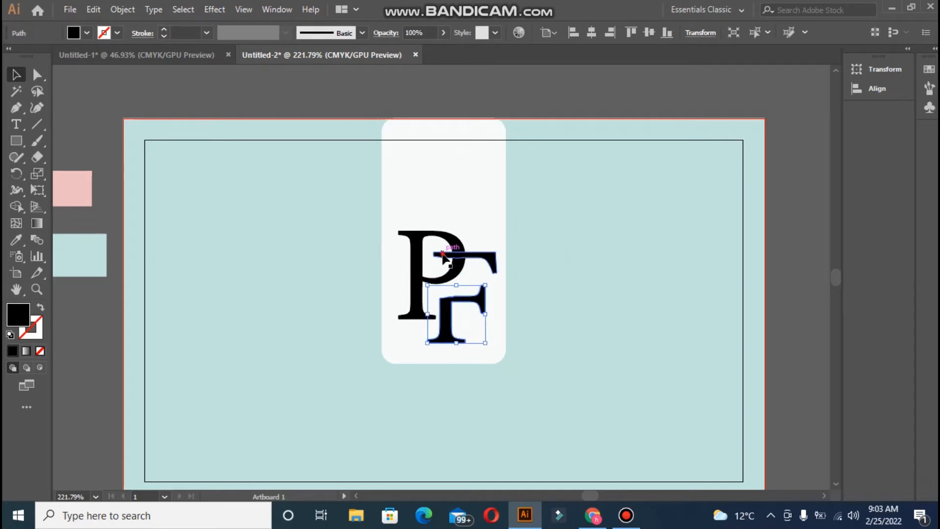
left_click_drag(443, 259, 449, 258)
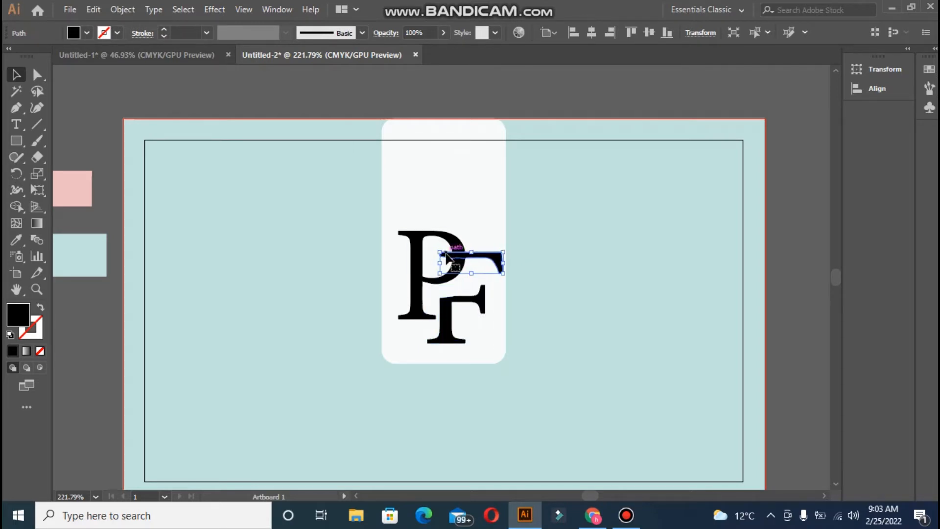
left_click_drag(446, 312, 450, 315)
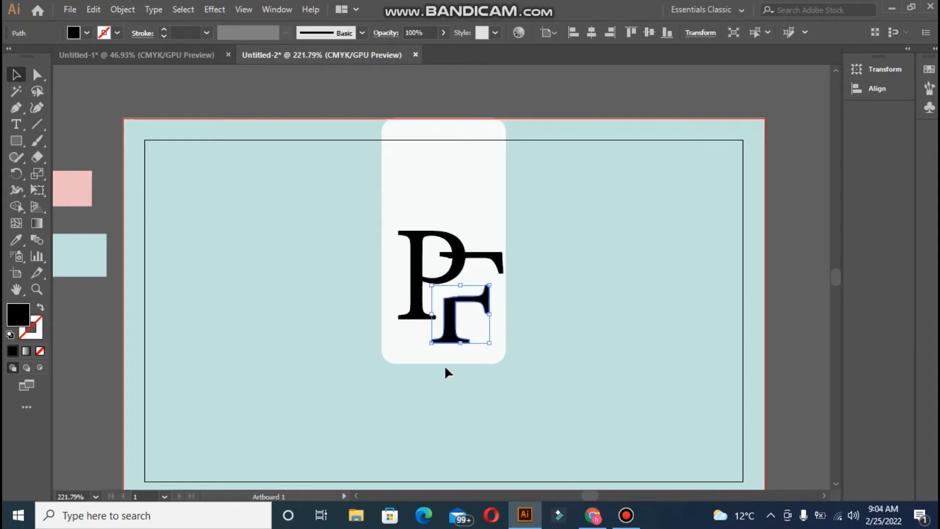
left_click(442, 377)
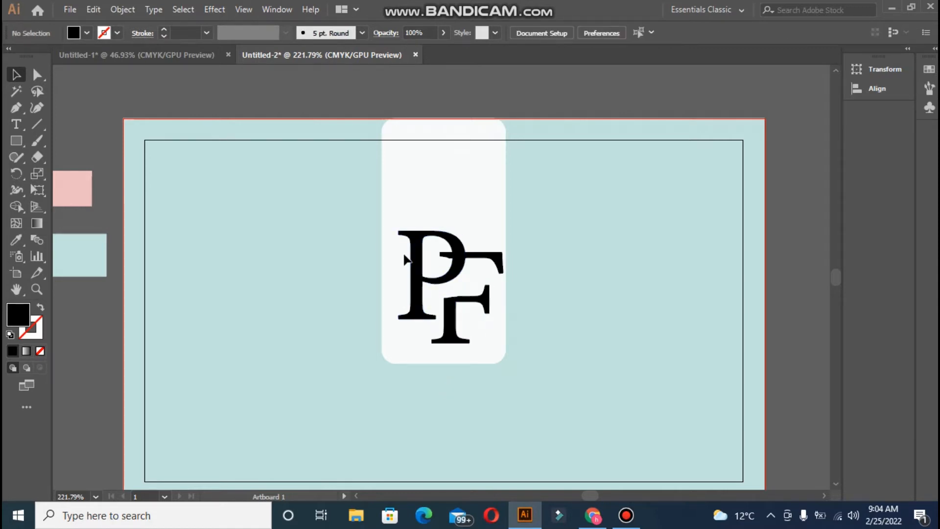
left_click(41, 157)
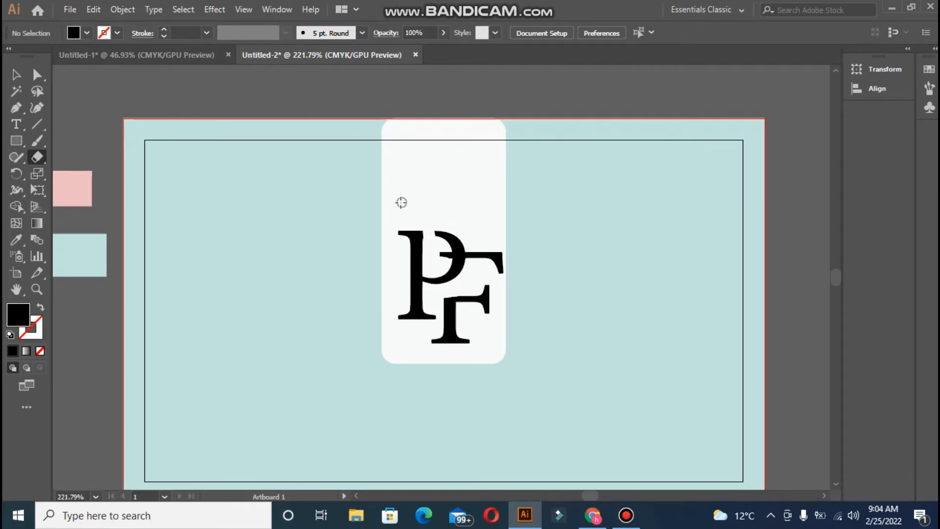
- Select both monogram letters and apply Object > Expand
left_click(38, 75)
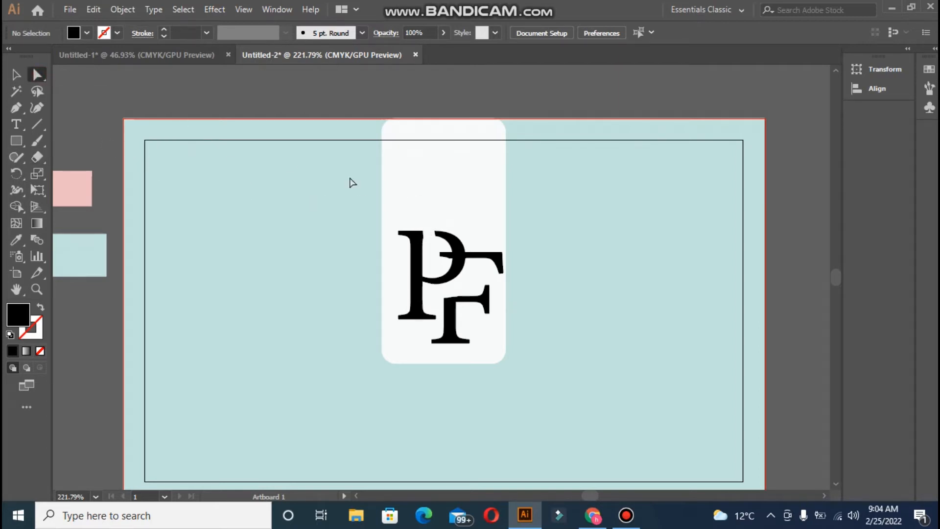
left_click_drag(396, 216, 461, 351)
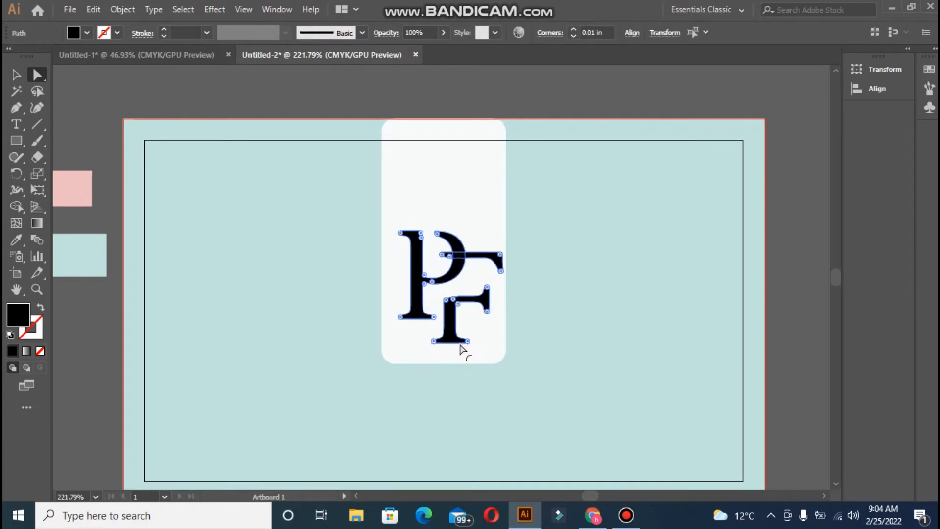
left_click(373, 336)
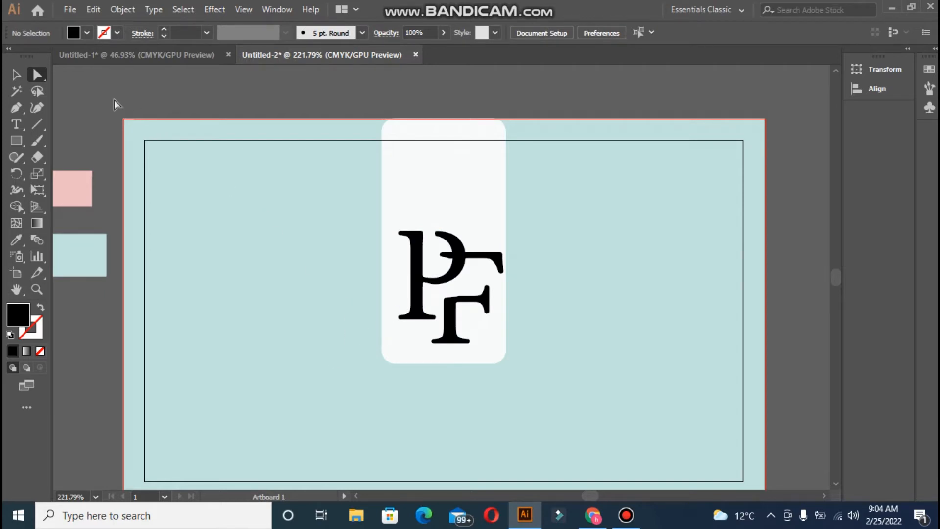
left_click(16, 75)
left_click_drag(382, 213, 529, 393)
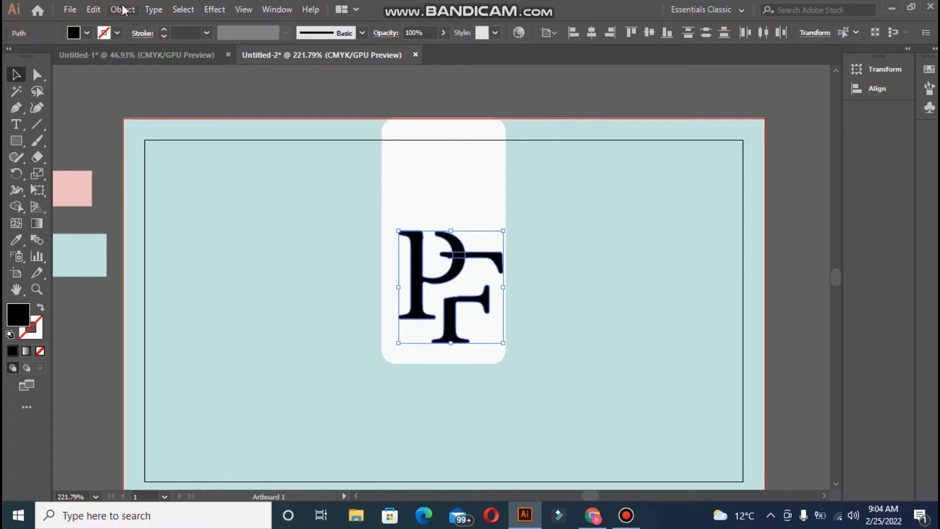
left_click(123, 10)
left_click(160, 152)
- Scale the PF monogram down slightly and move it lower inside the white panel
mouse_move(398, 231)
left_mouse_down()
mouse_move(482, 321)
mouse_move(378, 235)
mouse_move(398, 231)
left_mouse_up()
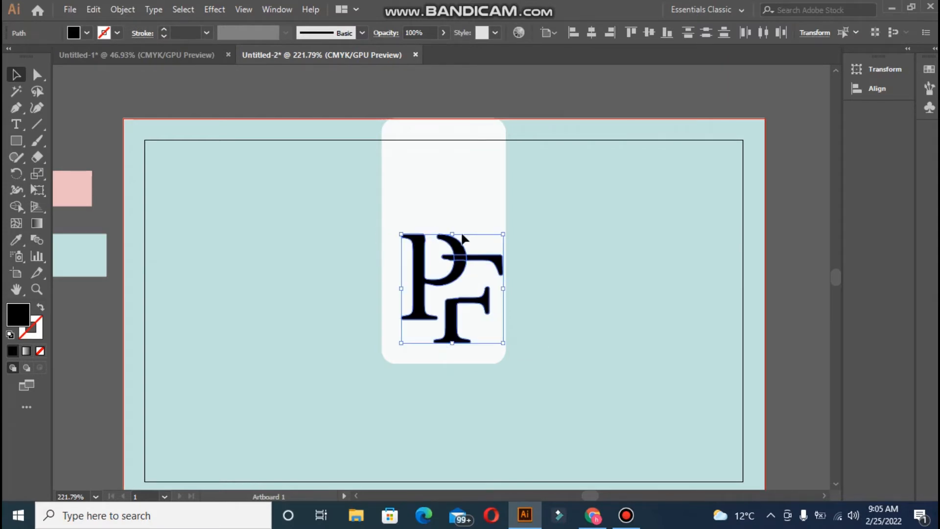
left_click_drag(504, 234, 495, 246)
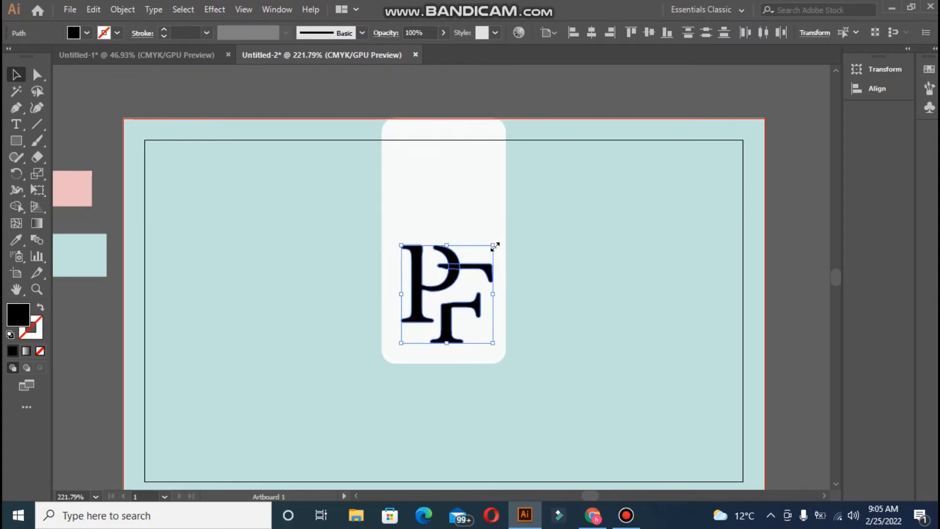
left_click_drag(431, 294, 430, 293)
left_click(410, 184)
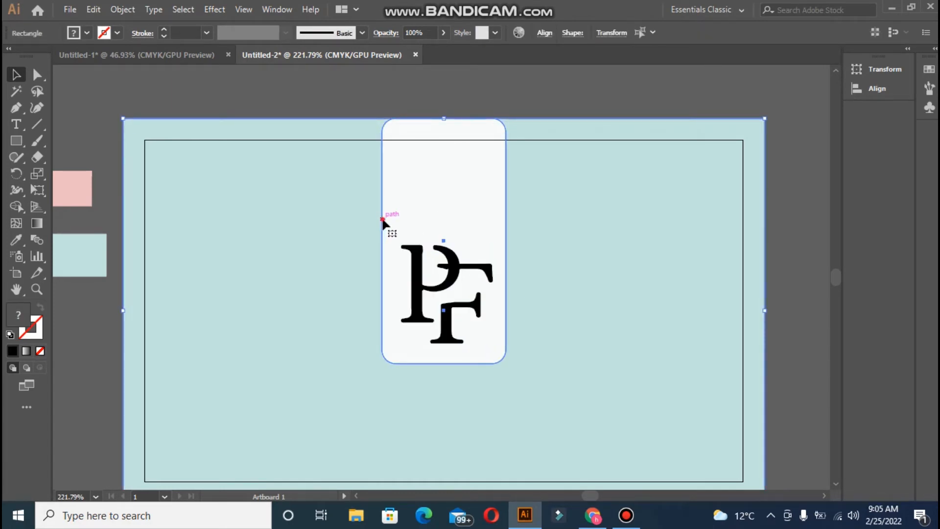
left_click(416, 272, "shift")
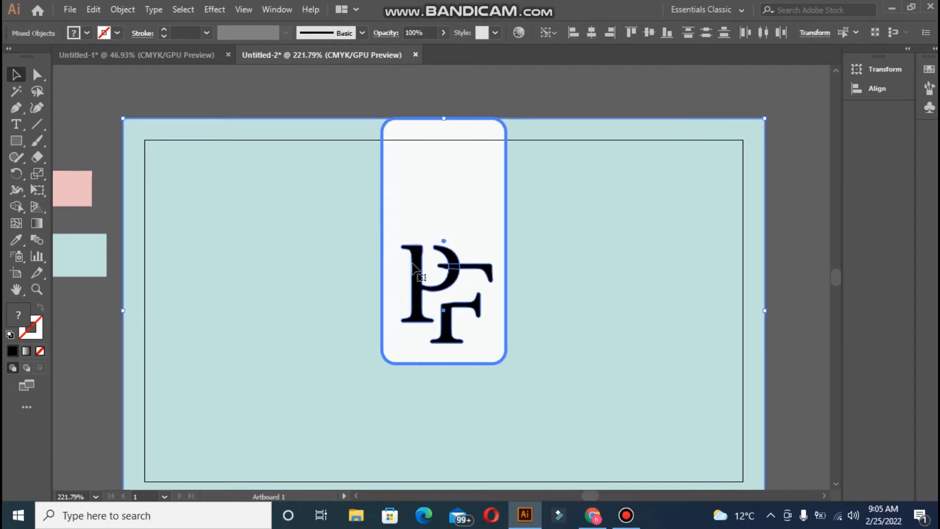
left_click(591, 37)
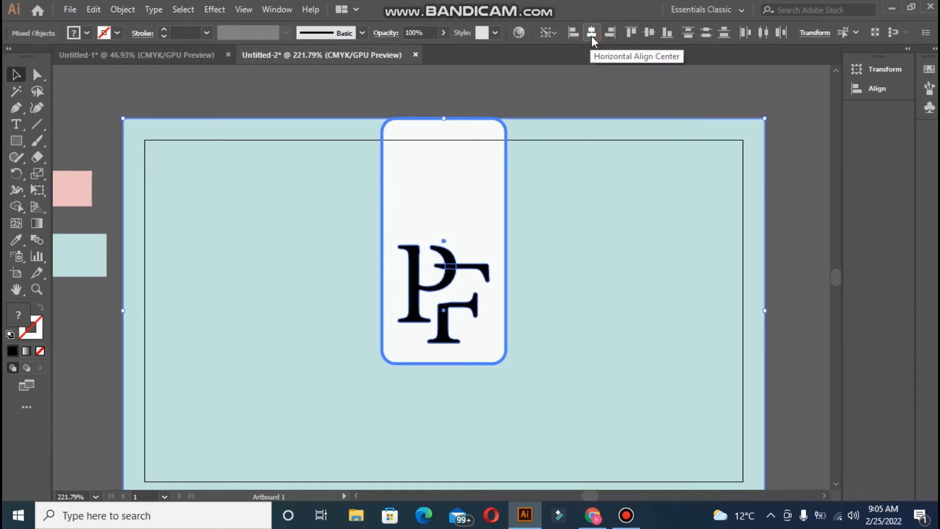
left_click(645, 37)
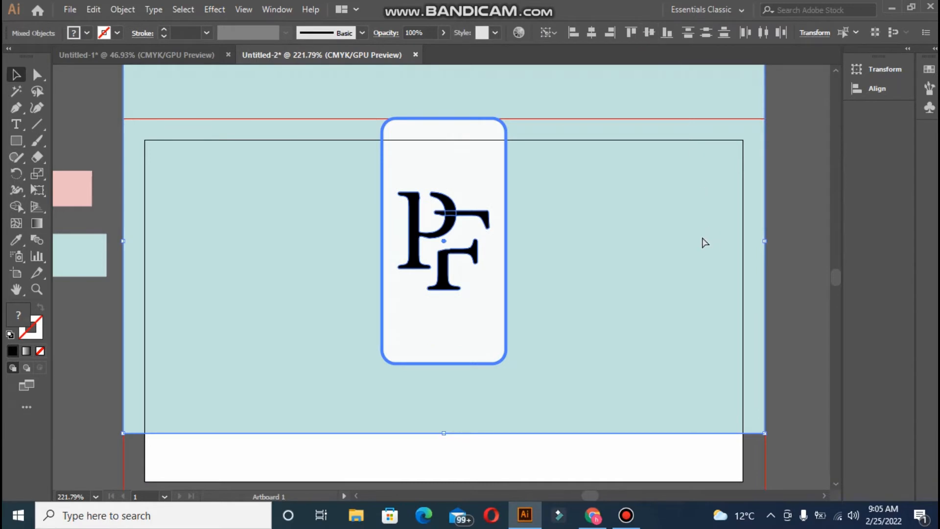
key("ctrl+a")
key("ctrl+z")
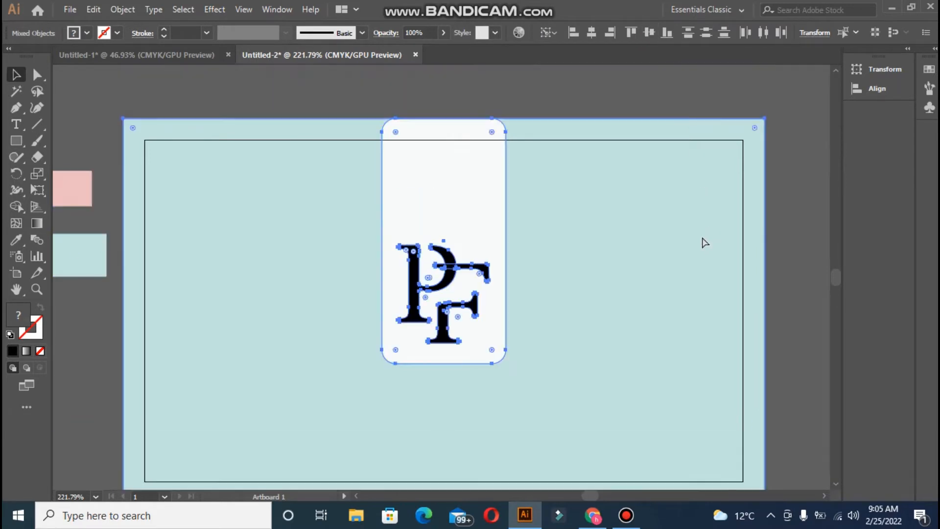
left_click(689, 94)
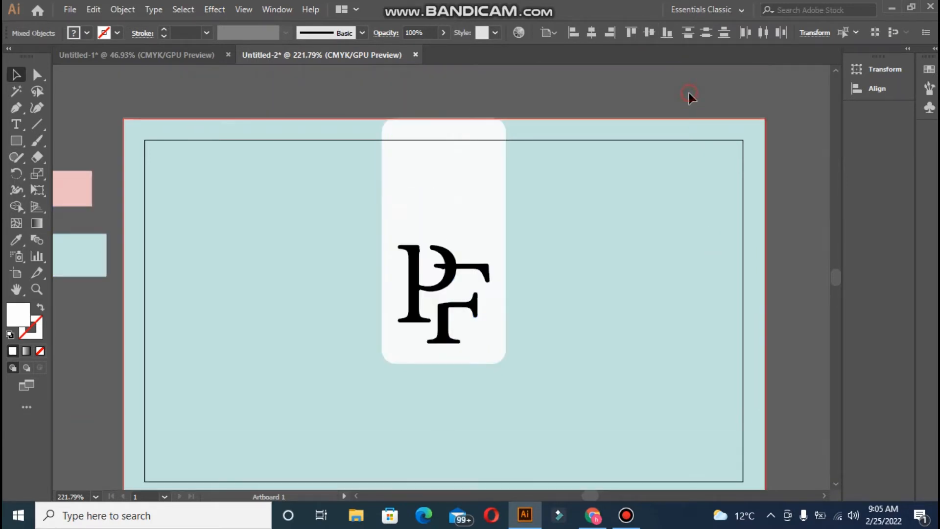
left_click(618, 173)
key("ctrl+shift+a")
left_click(413, 151)
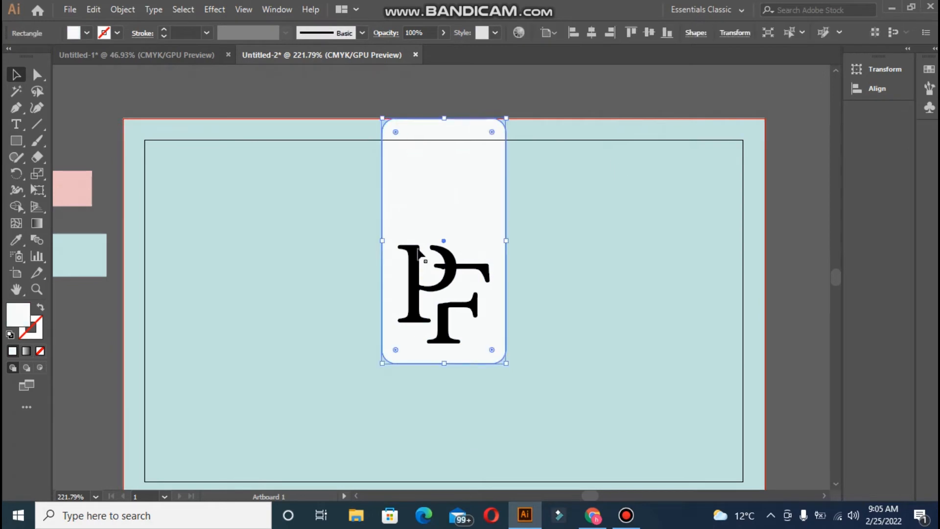
left_click(420, 259, "shift")
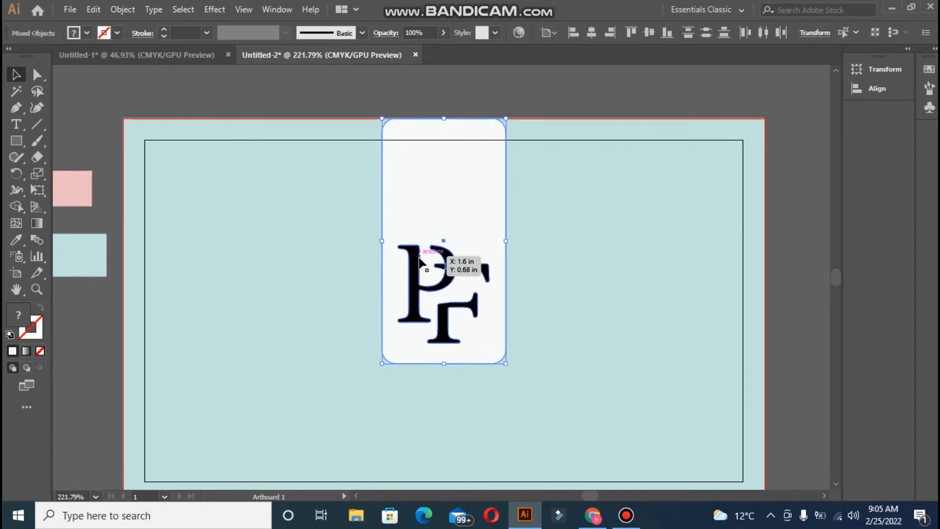
left_click(409, 118)
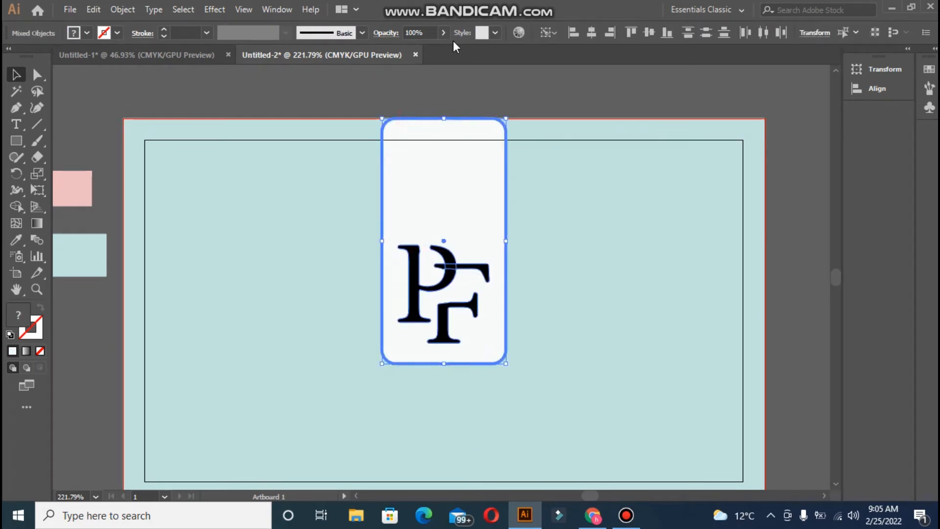
left_click(649, 37)
left_click(632, 99)
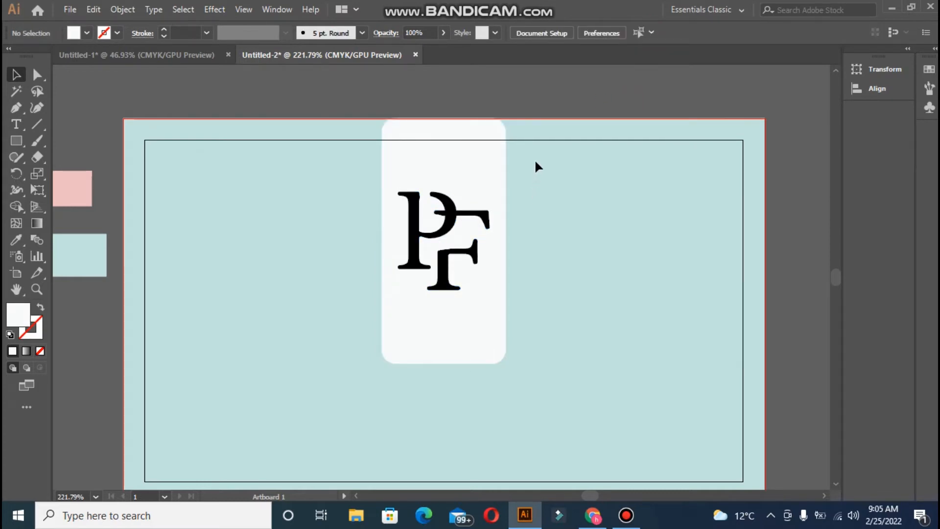
left_click(542, 106)
- Duplicate the card artboard to the right with the Artboard tool
scroll(577, 253, "up", 1)
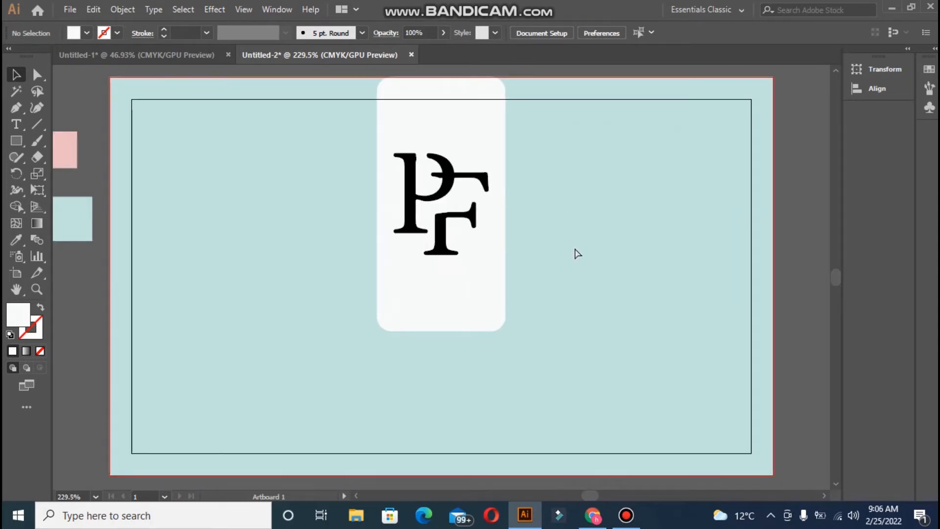
key("ctrl+minus")
key("ctrl+minus")
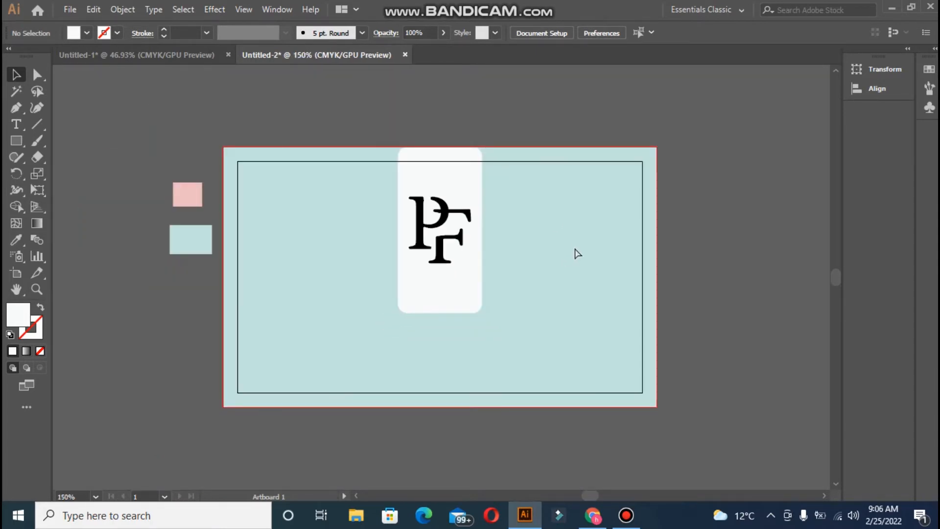
left_click(16, 141)
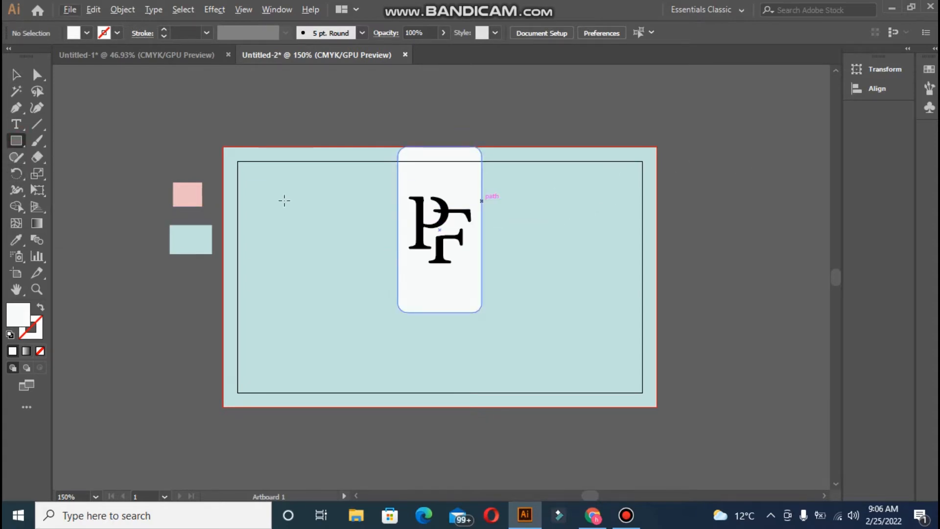
left_click(17, 273)
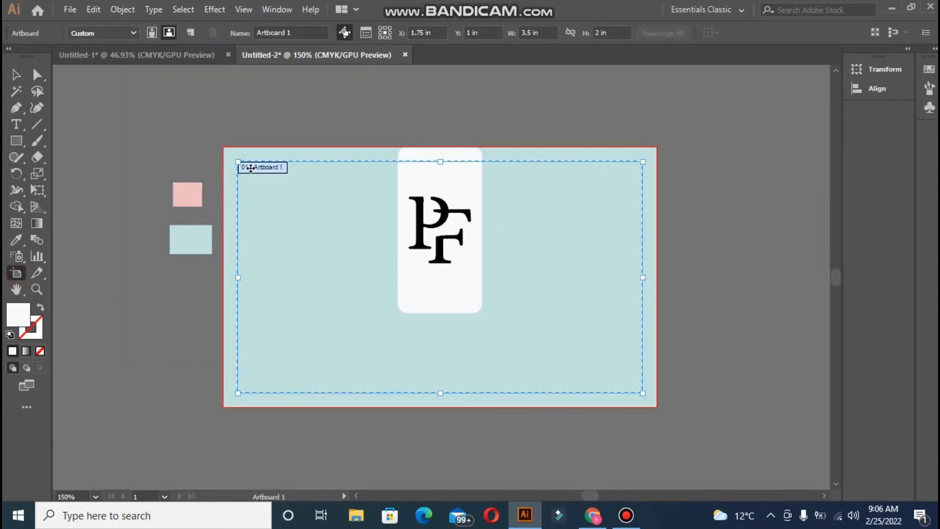
left_click_drag(251, 173, 699, 163)
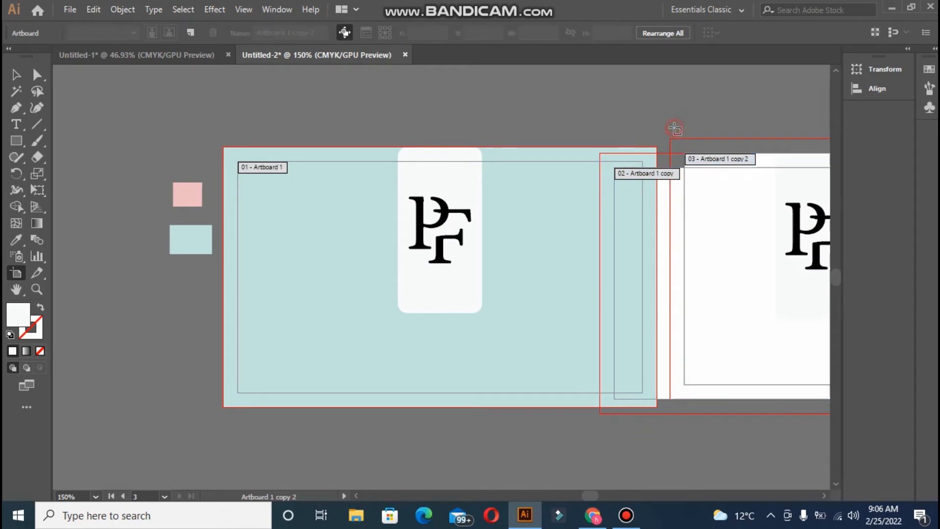
key("ctrl+z")
key("ctrl+z")
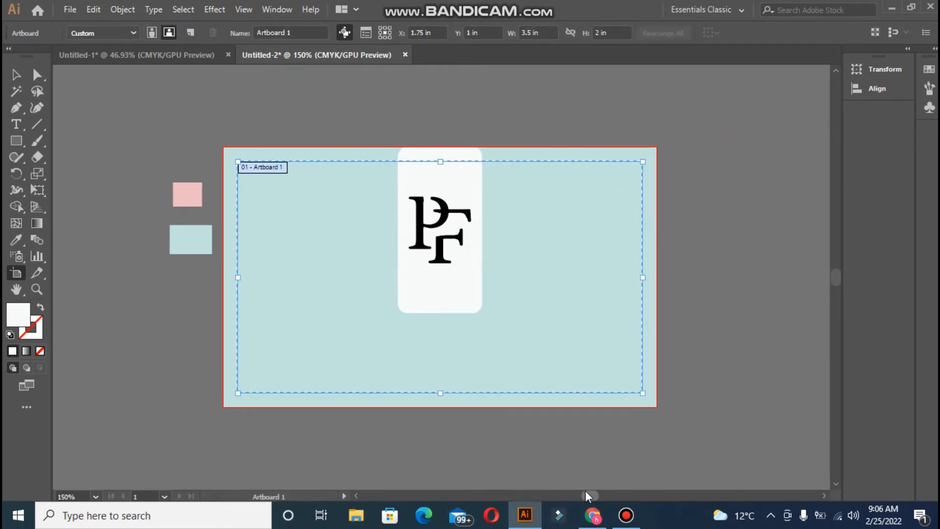
left_click_drag(587, 495, 592, 496)
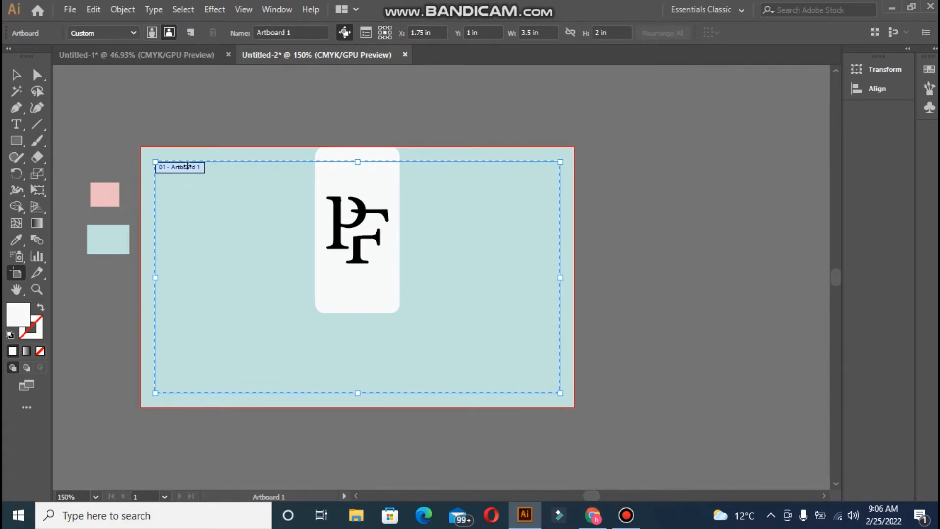
left_click_drag(189, 169, 622, 166)
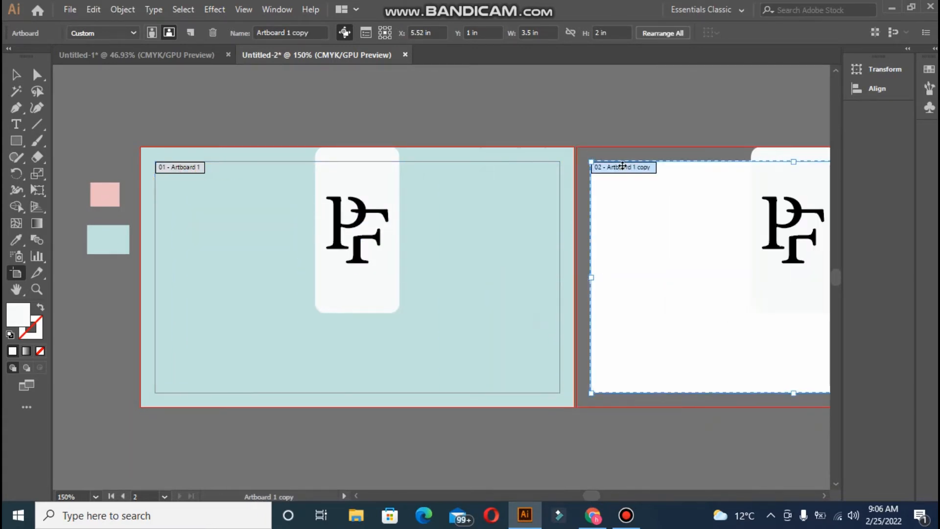
left_click_drag(602, 213, 607, 214)
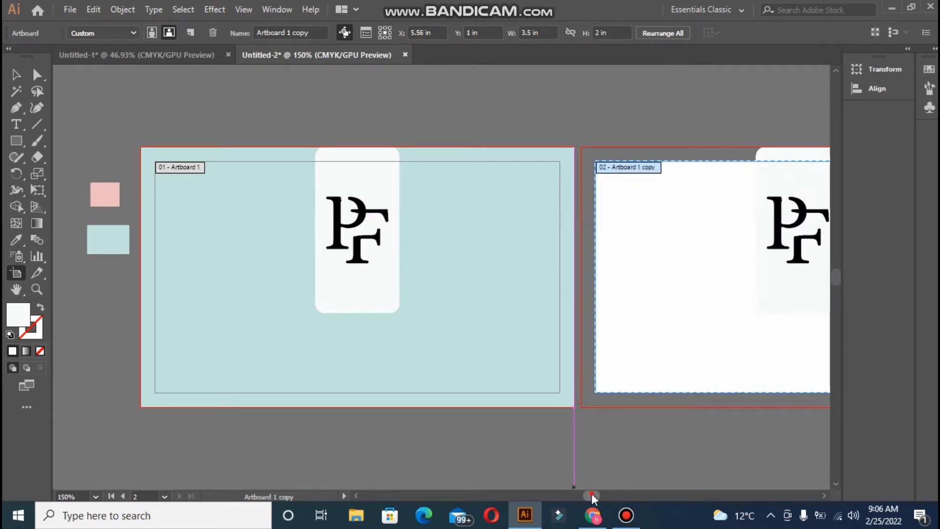
left_click_drag(592, 494, 595, 493)
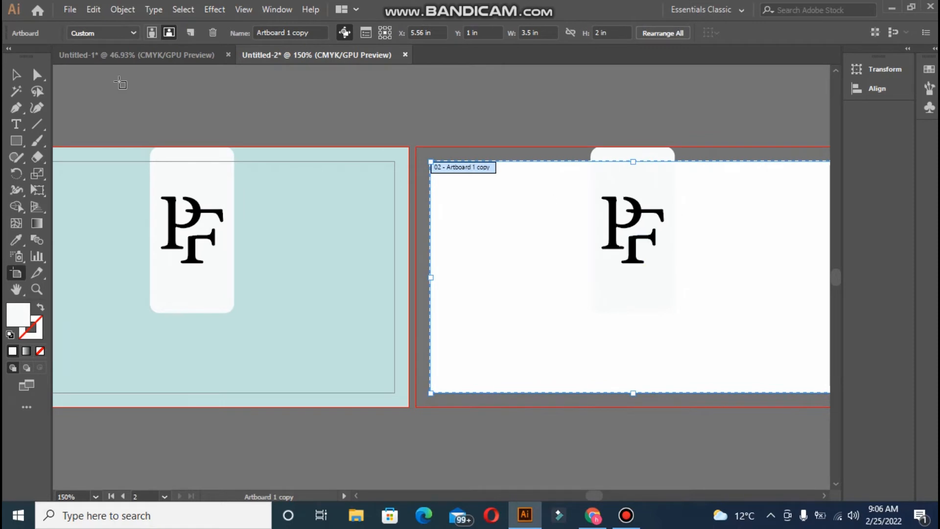
- Delete the white panel and PF logo from the copied artboard
left_click(16, 74)
left_click(597, 195)
key("Delete")
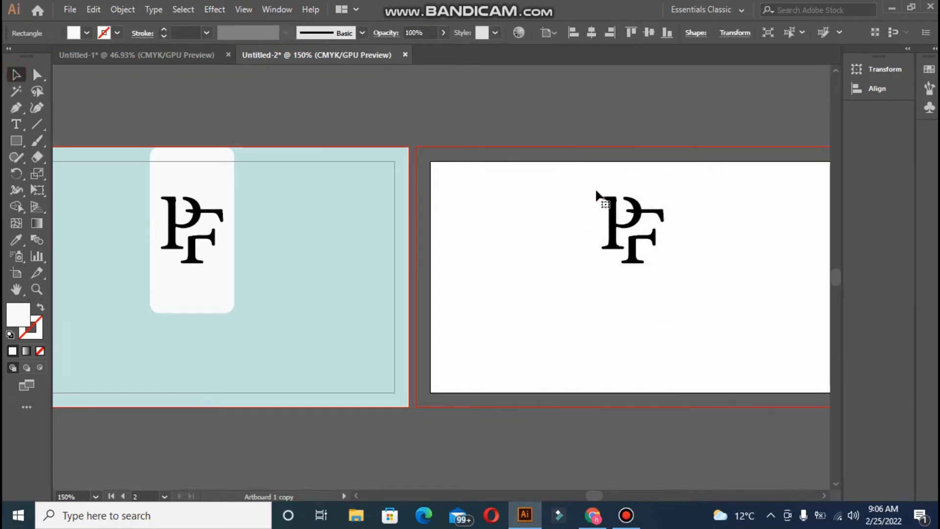
left_click(589, 190)
key("Delete")
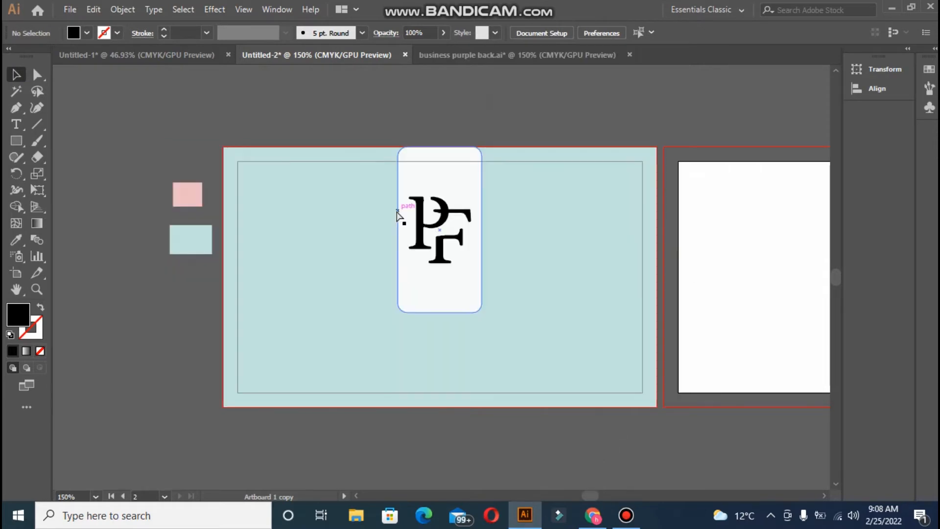
key("ctrl+equal")
key("ctrl+equal")
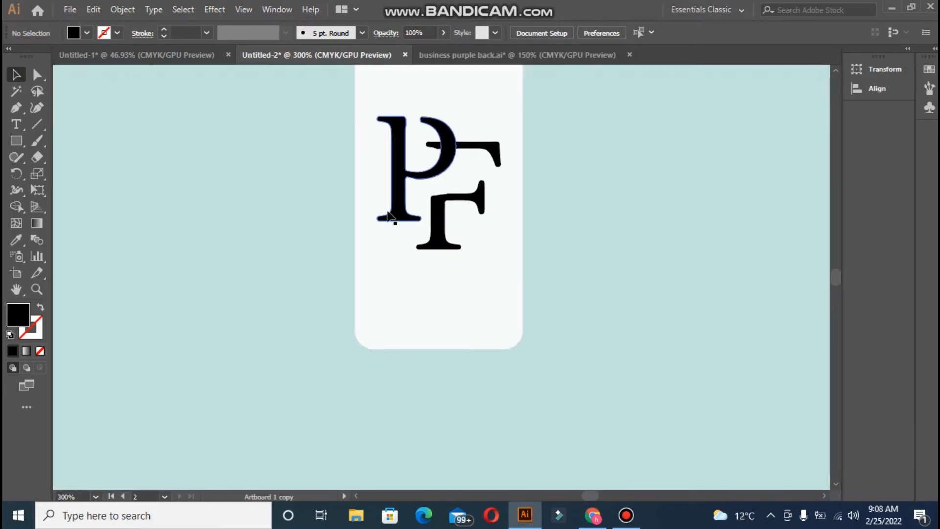
- Type 'Point to Focus' below the PF logo, resize it, and fix the capital P
left_click(18, 124)
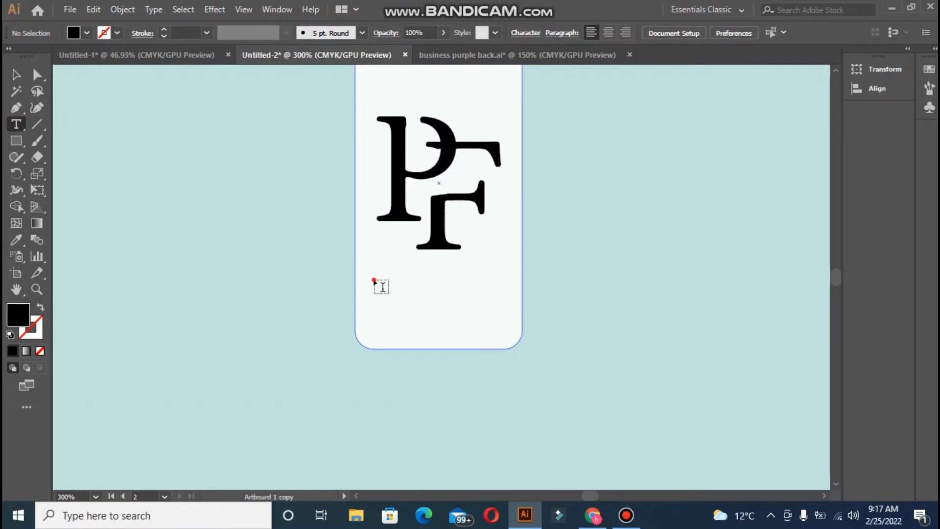
left_click(380, 282)
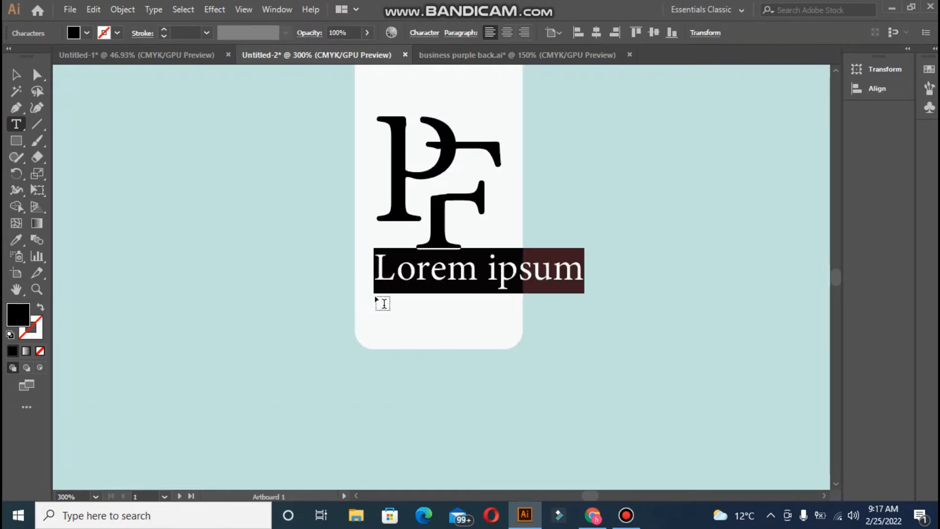
type("p")
key("BackSpace")
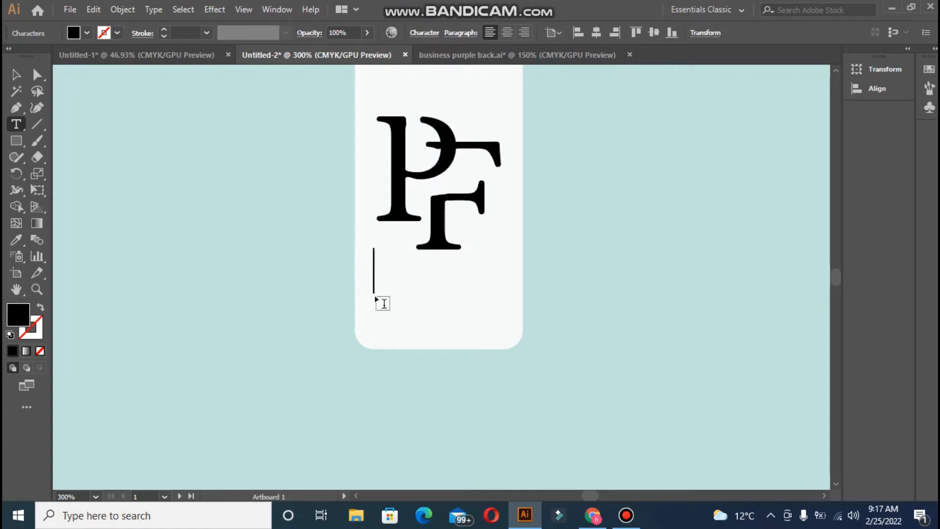
type("point to ")
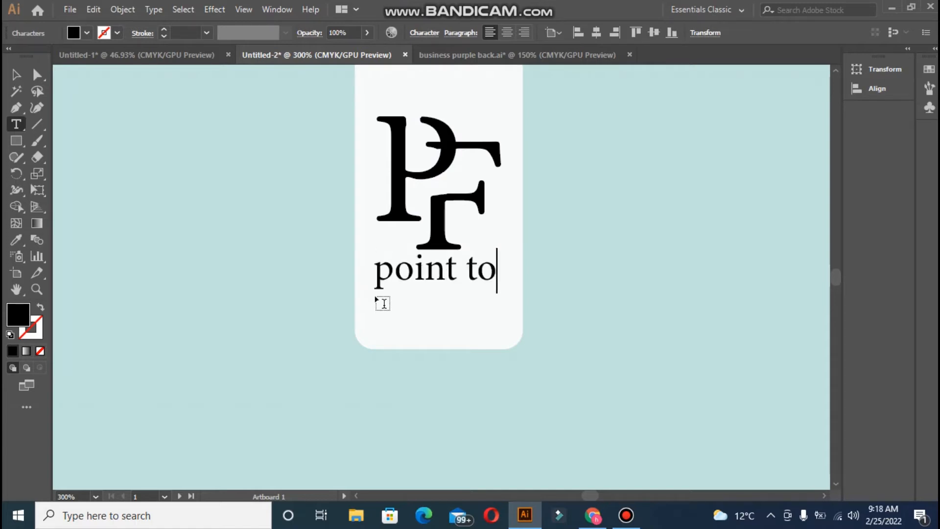
type("Foucs")
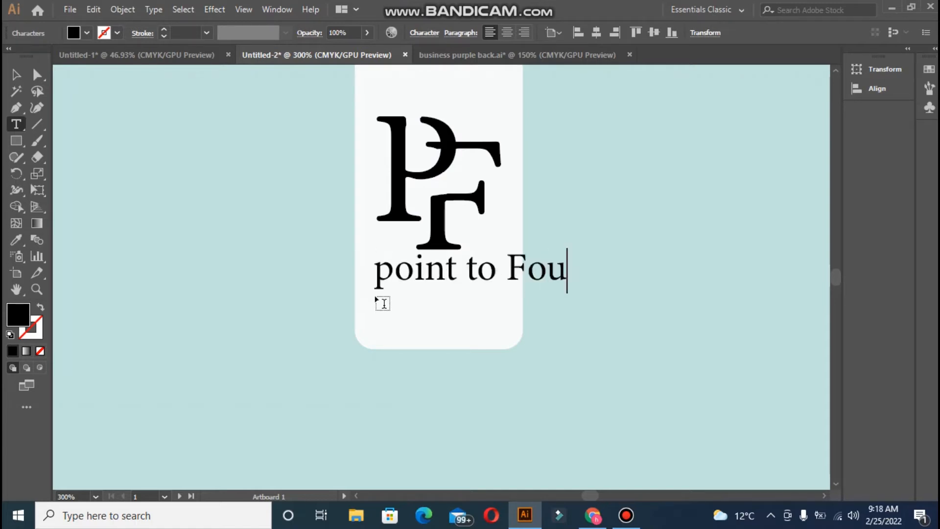
key("BackSpace")
key("BackSpace")
key("BackSpace")
type("cus")
left_click(16, 74)
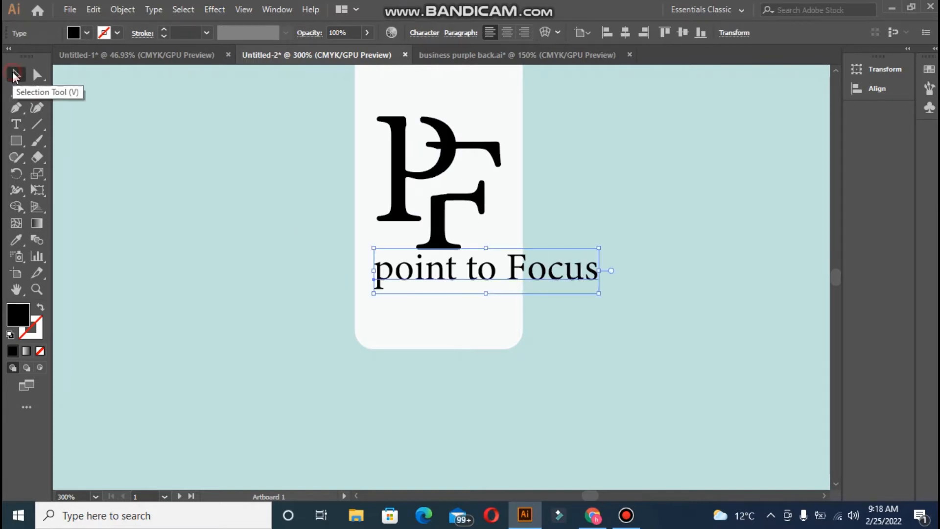
left_click_drag(371, 249, 485, 271)
double_click(491, 285)
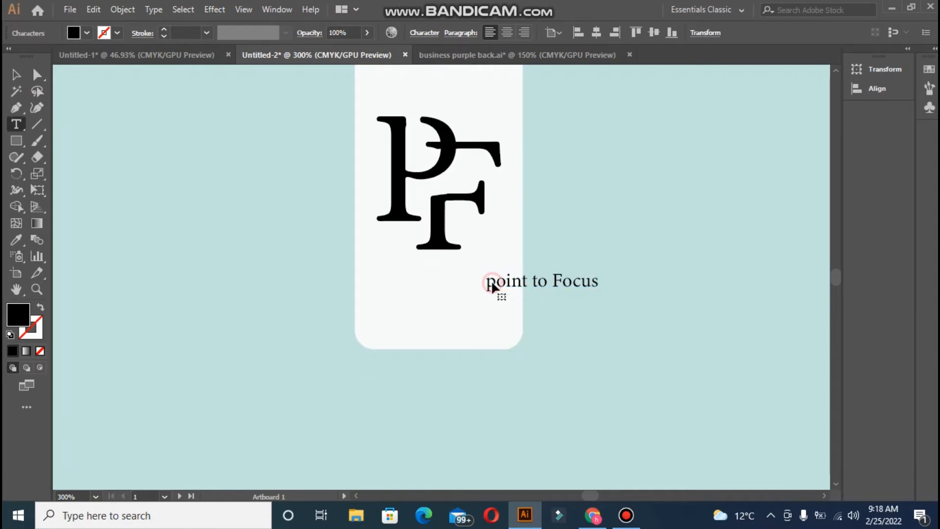
key("BackSpace")
type("P")
- Centre the text horizontally on the white panel and colour it the background's light blue
left_click(17, 74)
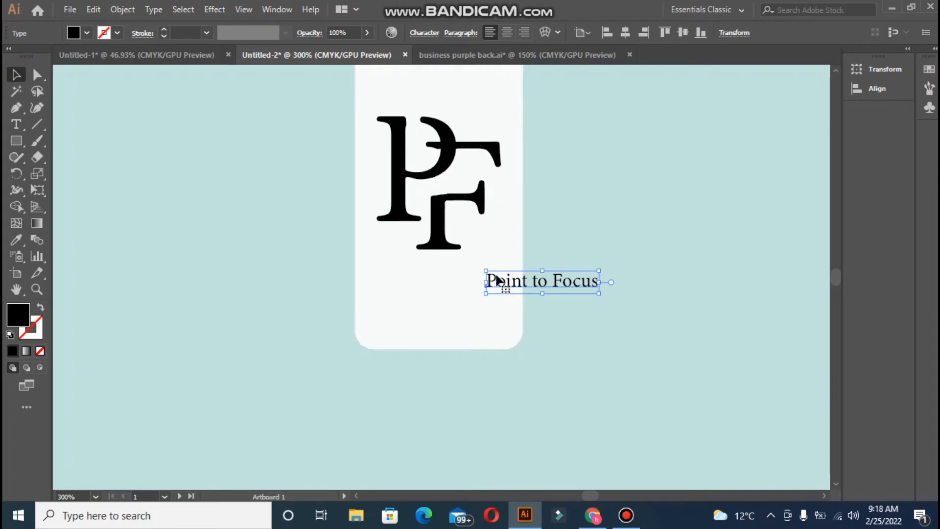
left_click_drag(491, 278, 398, 277)
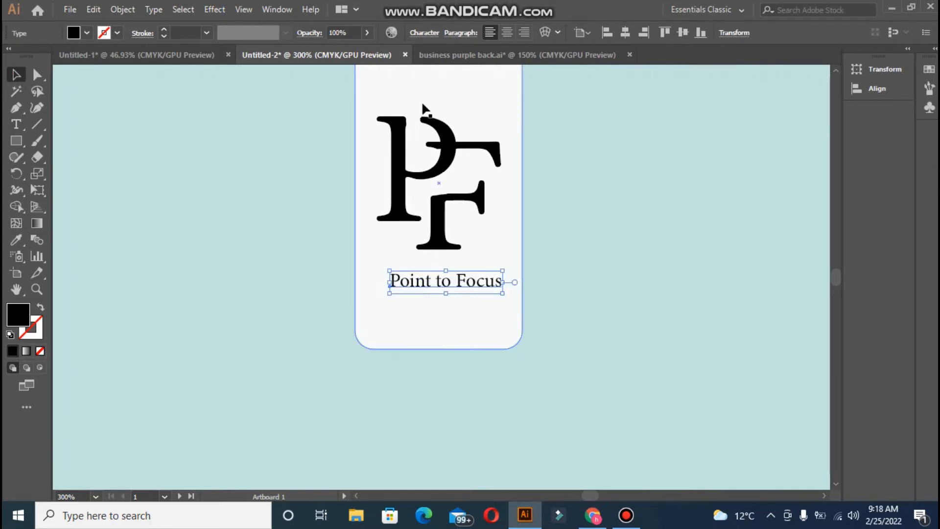
left_click(357, 171)
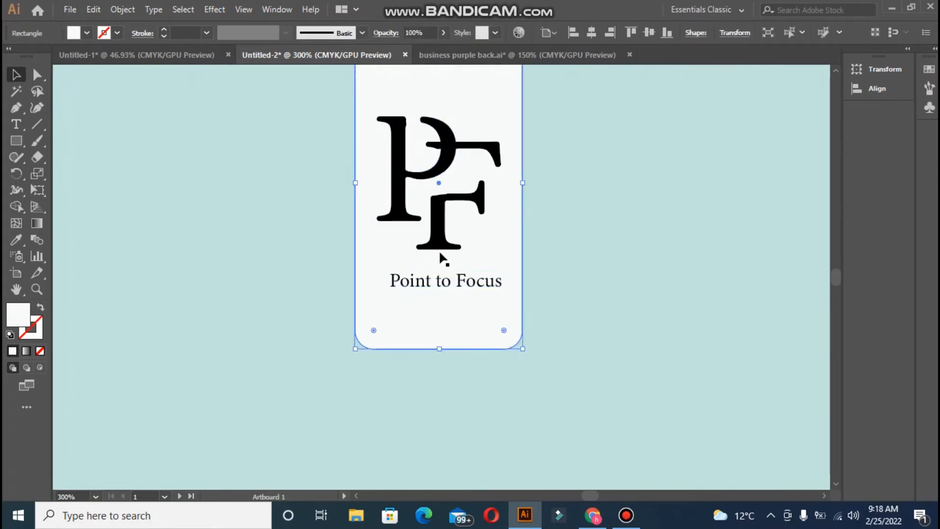
left_click(451, 281, "shift")
left_click(355, 262)
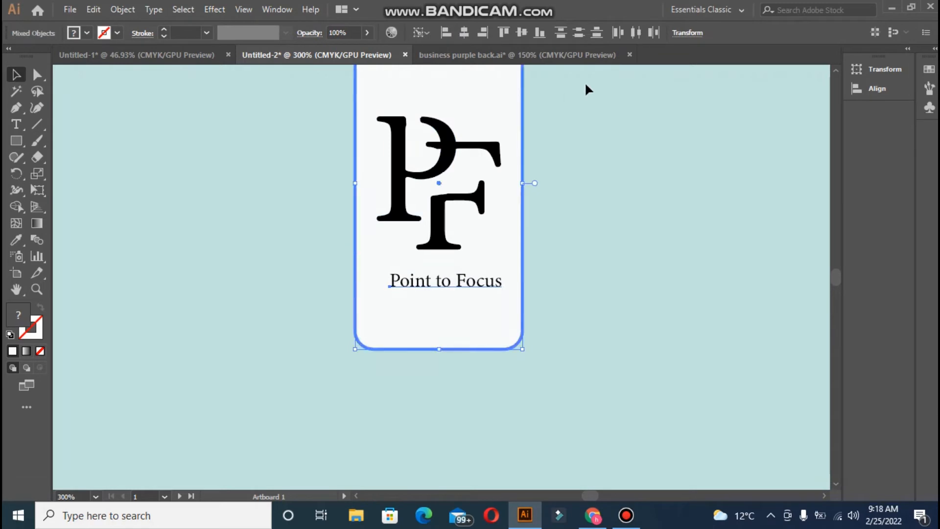
left_click(464, 32)
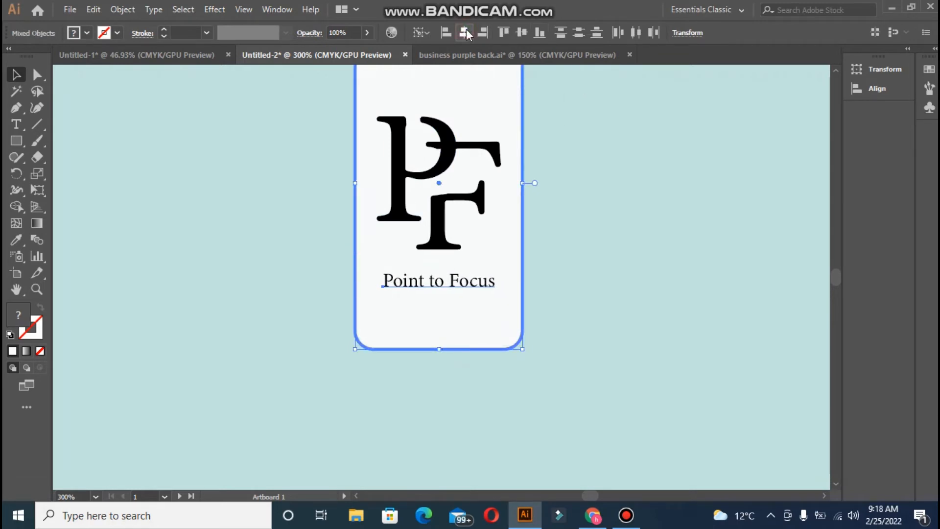
left_click(265, 269)
left_click(412, 291)
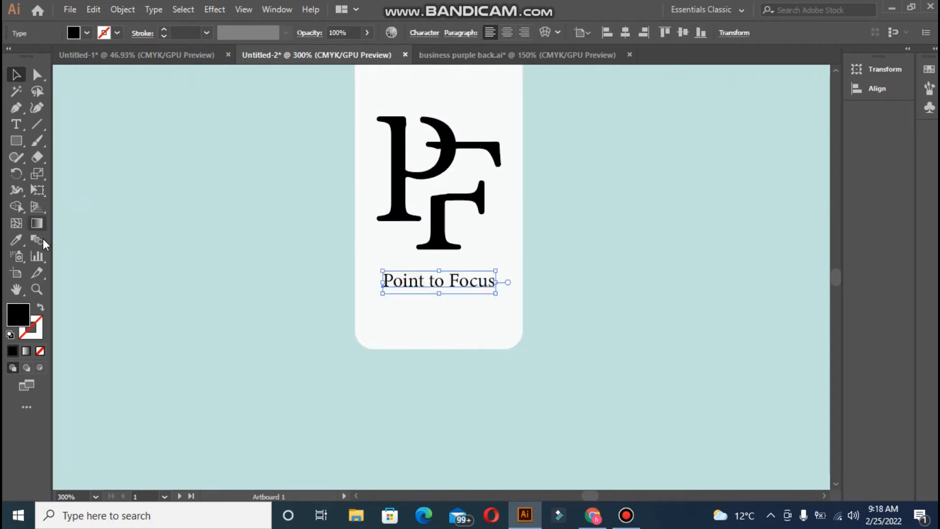
left_click(16, 239)
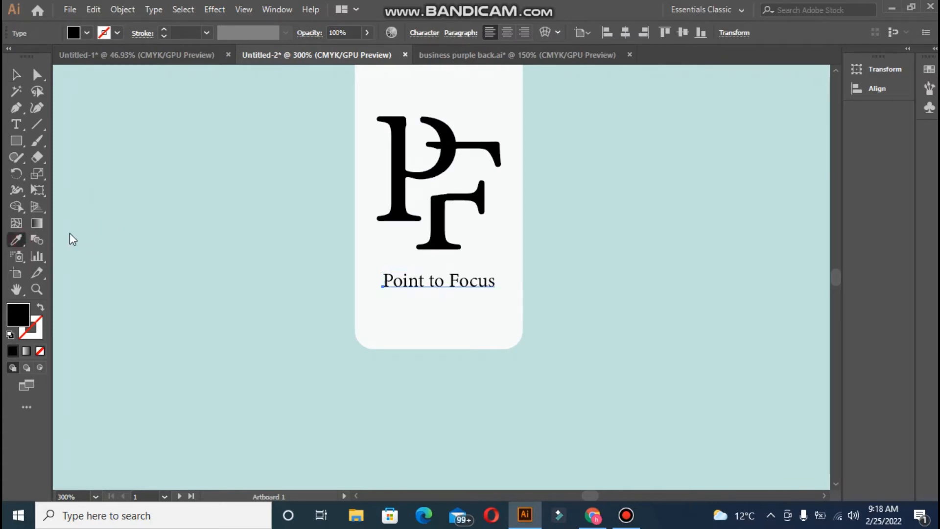
left_click(159, 242)
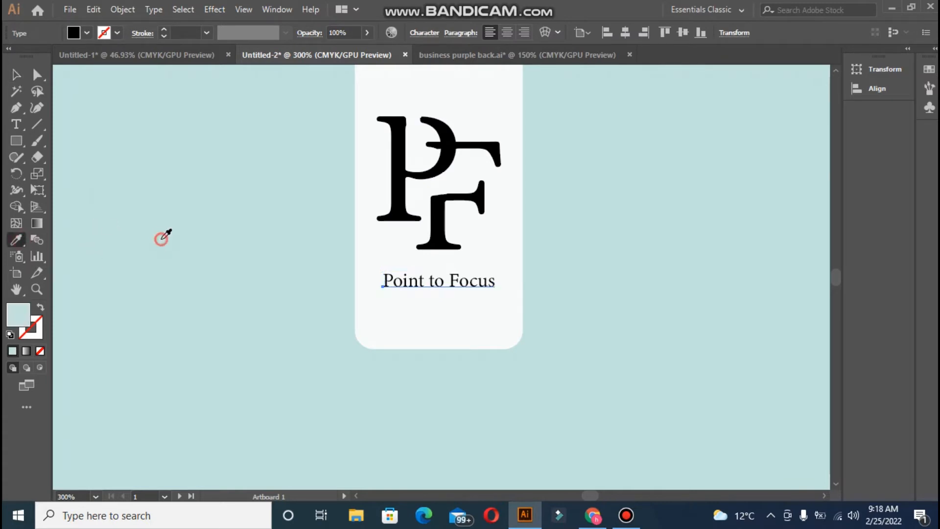
- Recolour the Point to Focus tagline a light teal
double_click(19, 315)
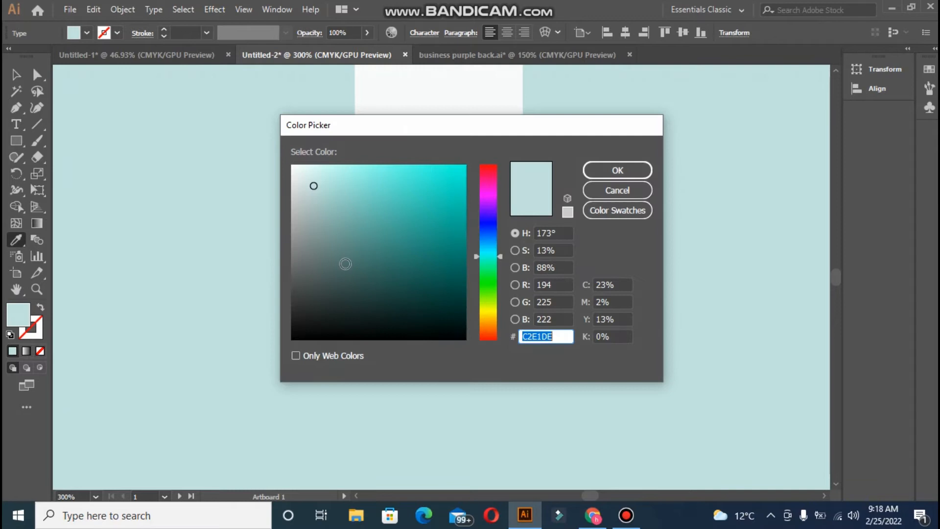
left_click(327, 194)
left_click_drag(328, 183, 343, 175)
left_click(600, 169)
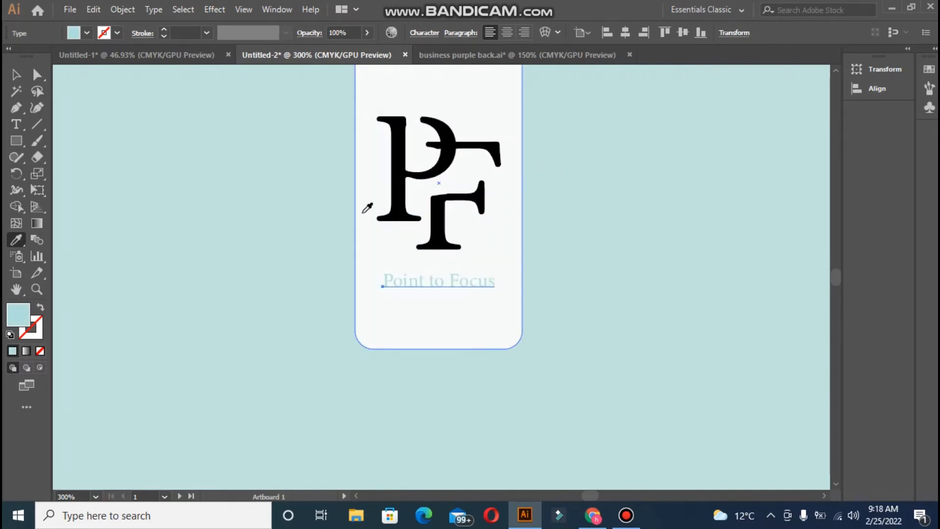
- Set the tagline's font style to Minion Variable Concept Display Bold
left_click(16, 74)
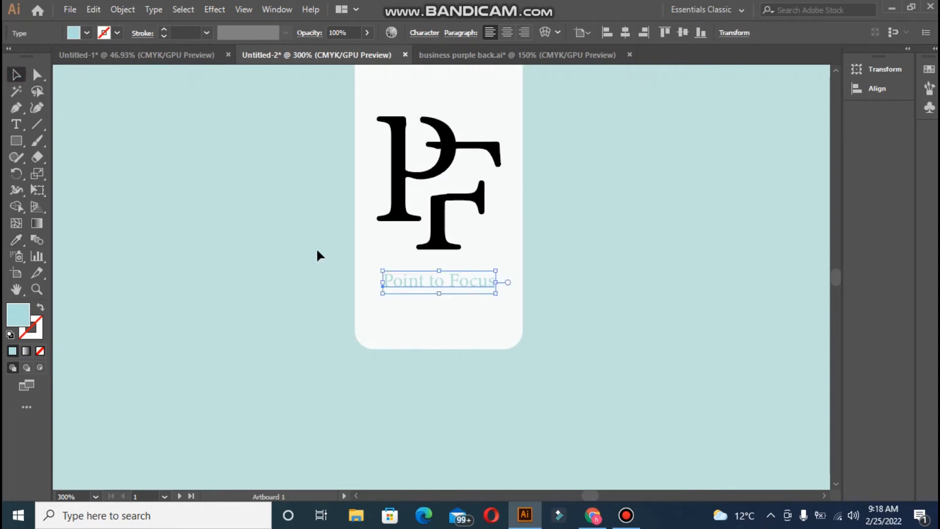
left_click(416, 35)
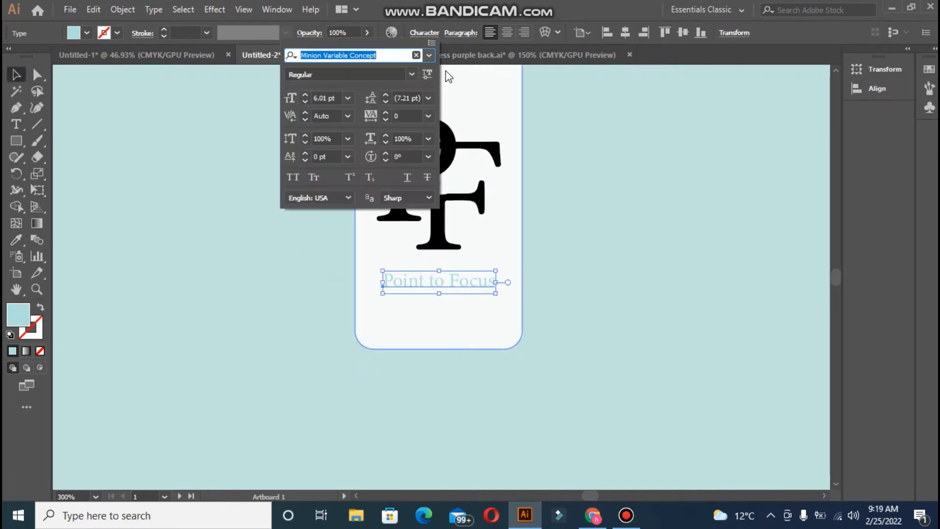
left_click(410, 74)
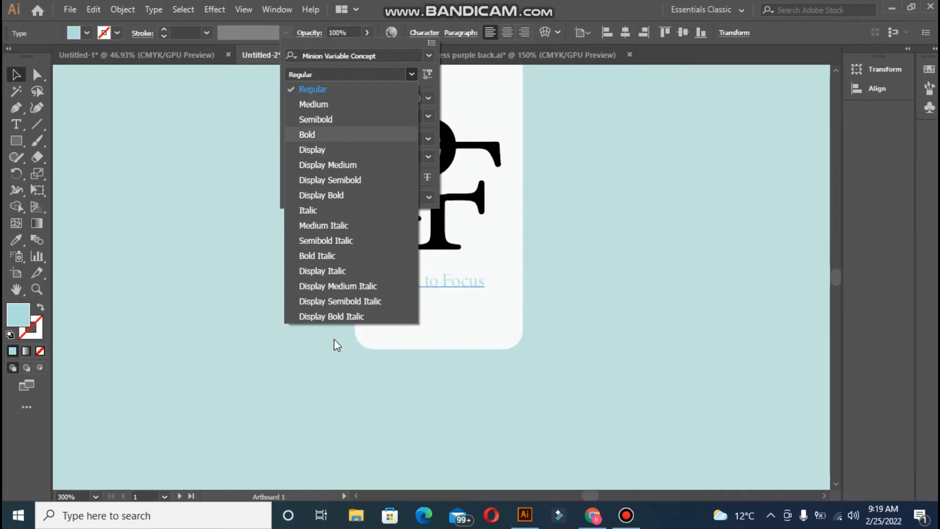
left_click(316, 195)
left_click(231, 346)
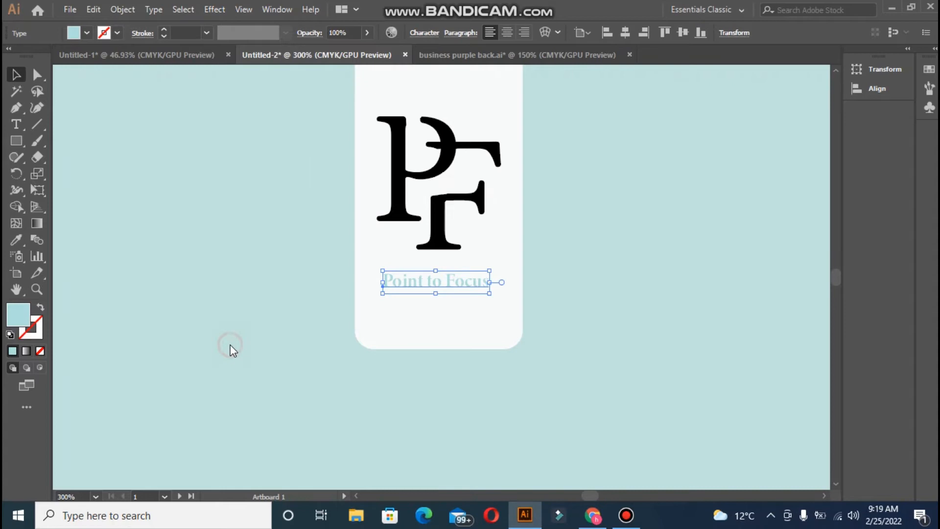
left_click(590, 367)
left_click(494, 348)
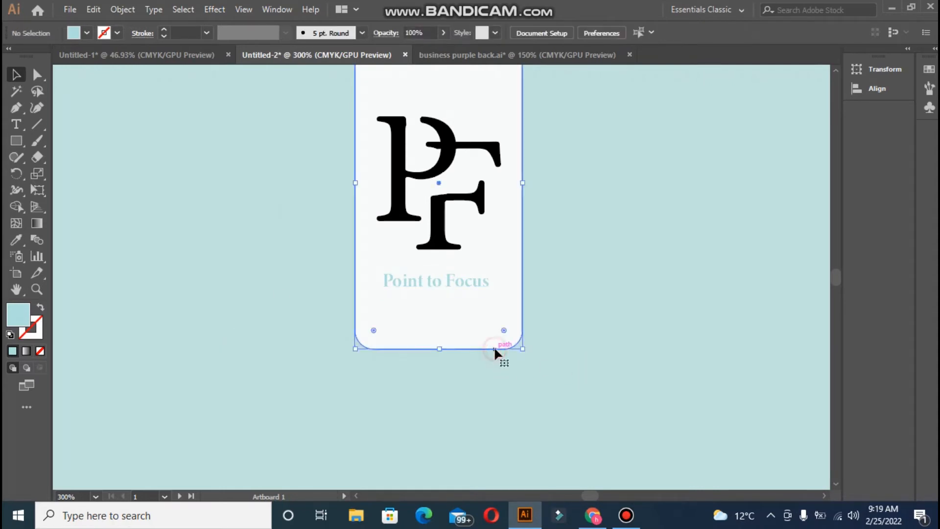
- Sample the background colour onto the card, swap fill and stroke, and make the fill near-white
left_click(16, 240)
left_click(111, 258)
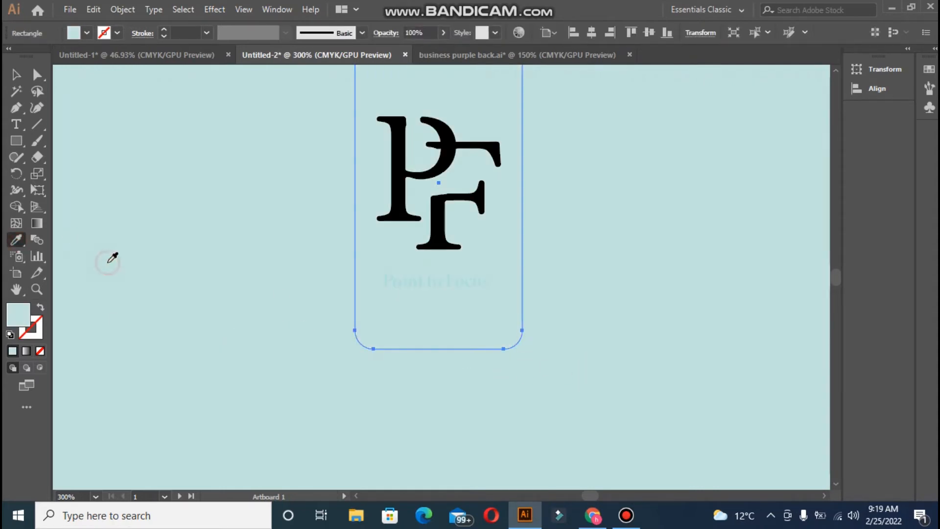
left_click(43, 309)
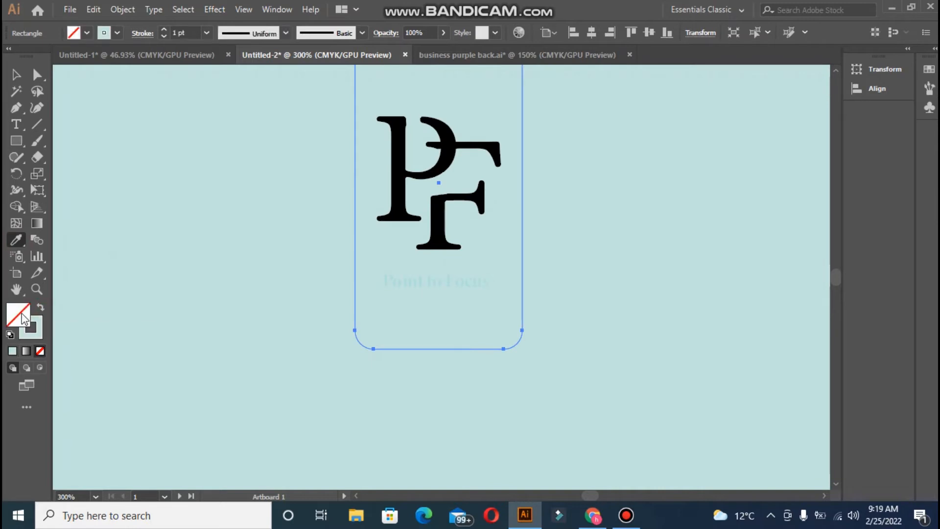
double_click(18, 314)
left_click(296, 167)
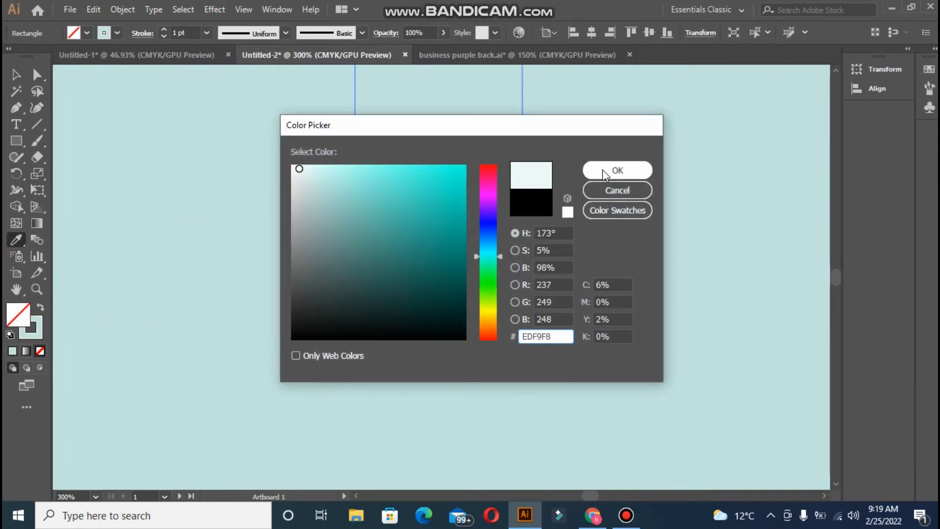
left_click(292, 168)
left_click(595, 169)
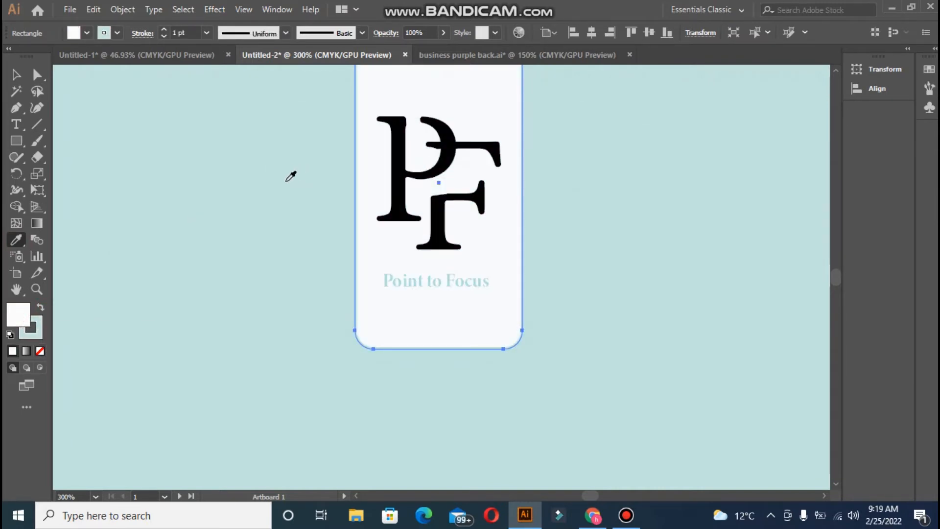
- Bring the card's light-blue outline weight down to 0.5 pt
left_click(163, 29)
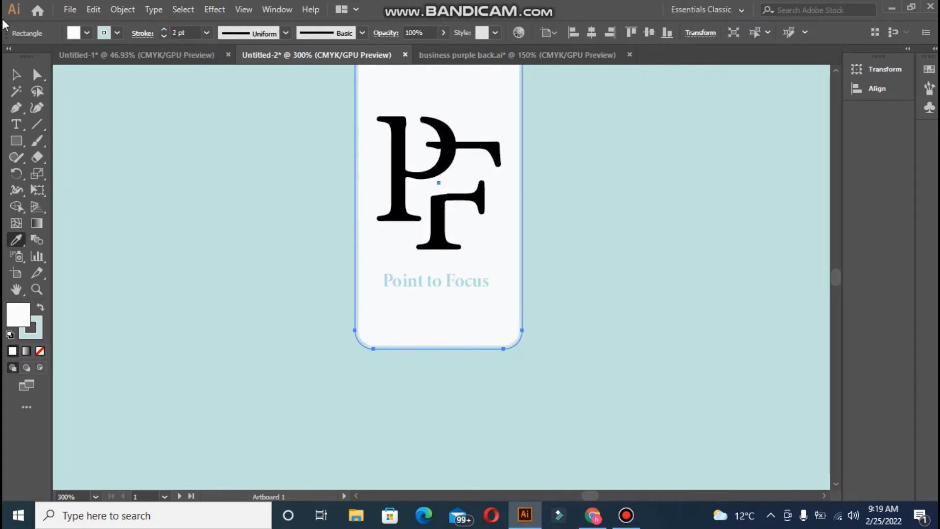
left_click(15, 74)
left_click(147, 175)
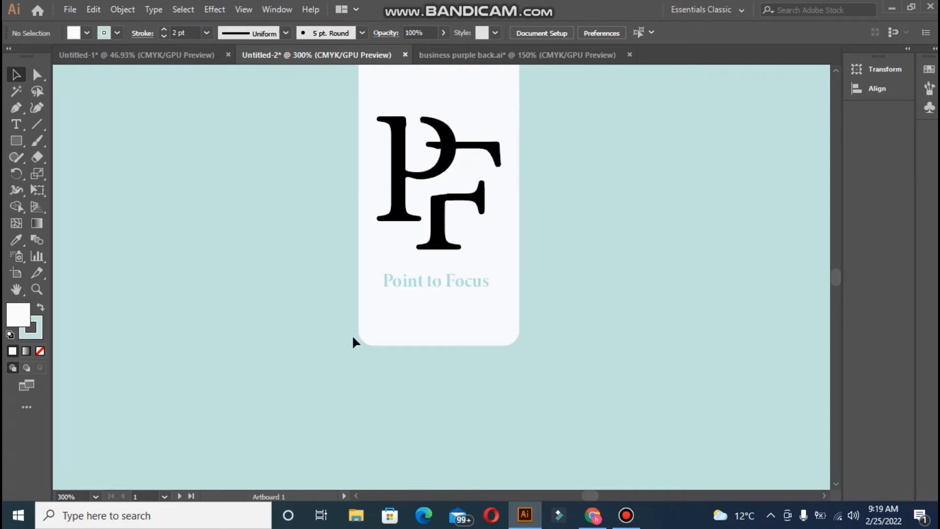
key("ctrl+0")
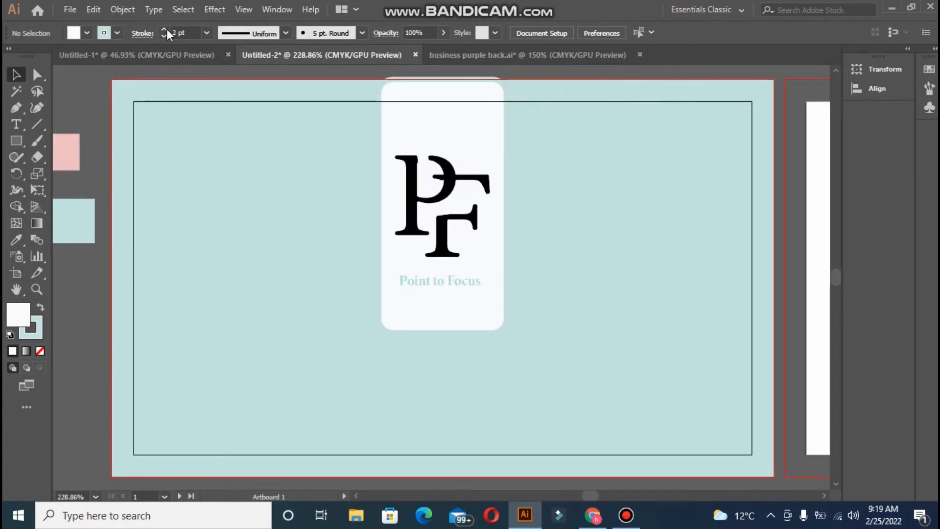
left_click(381, 267)
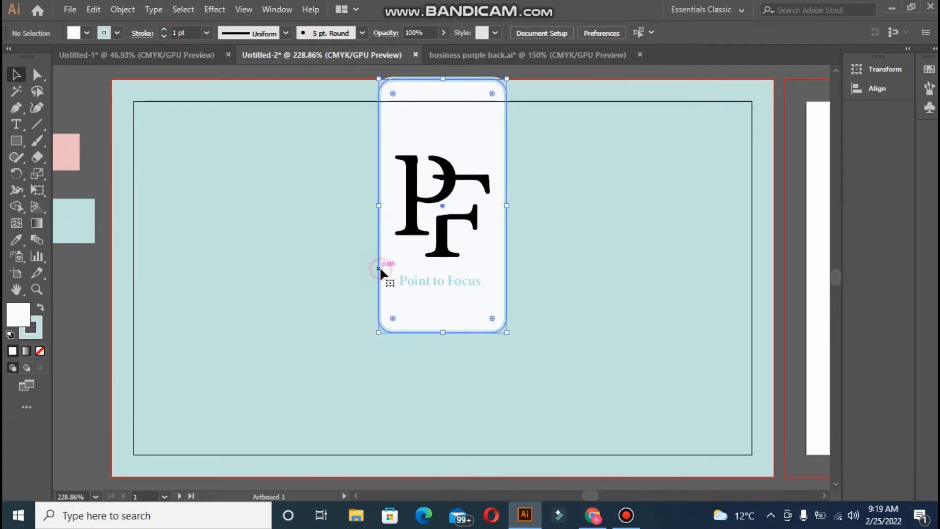
left_click(166, 36)
left_click(167, 36)
left_click(104, 86)
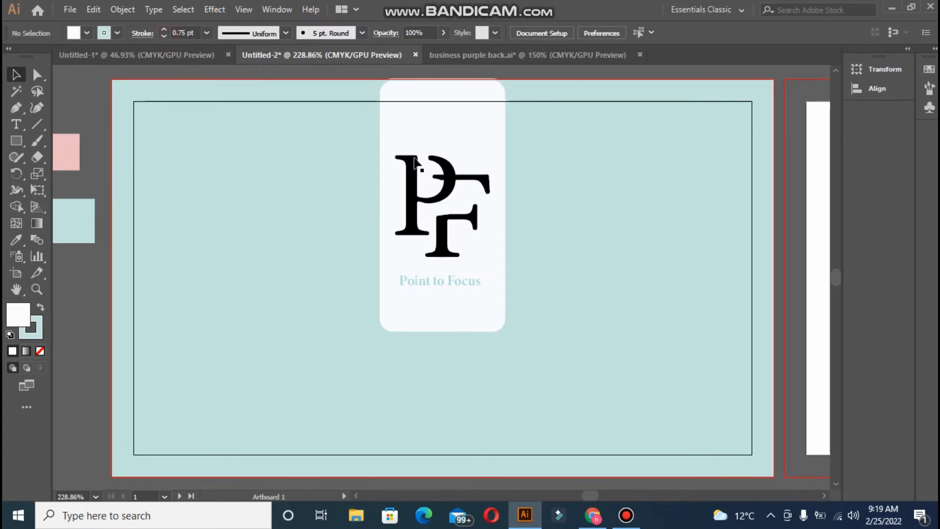
left_click(380, 104)
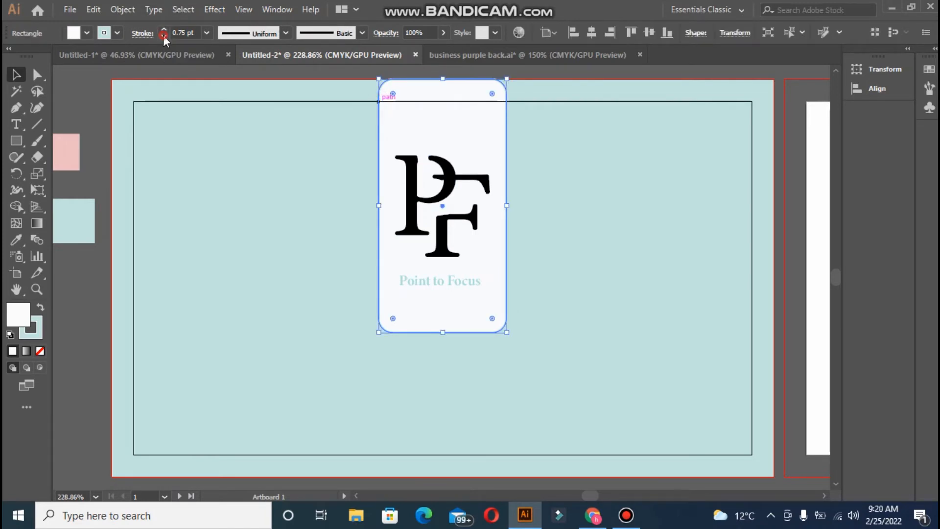
left_click(95, 101)
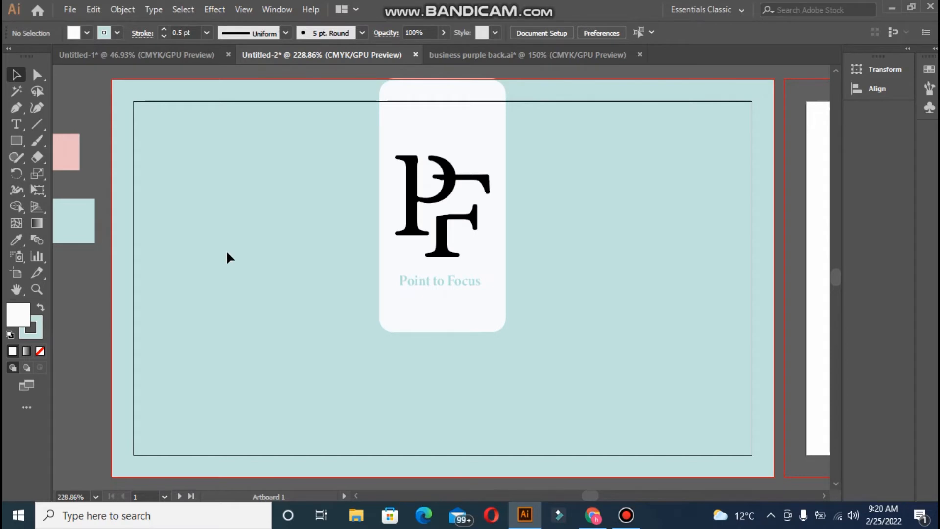
key("ctrl+1")
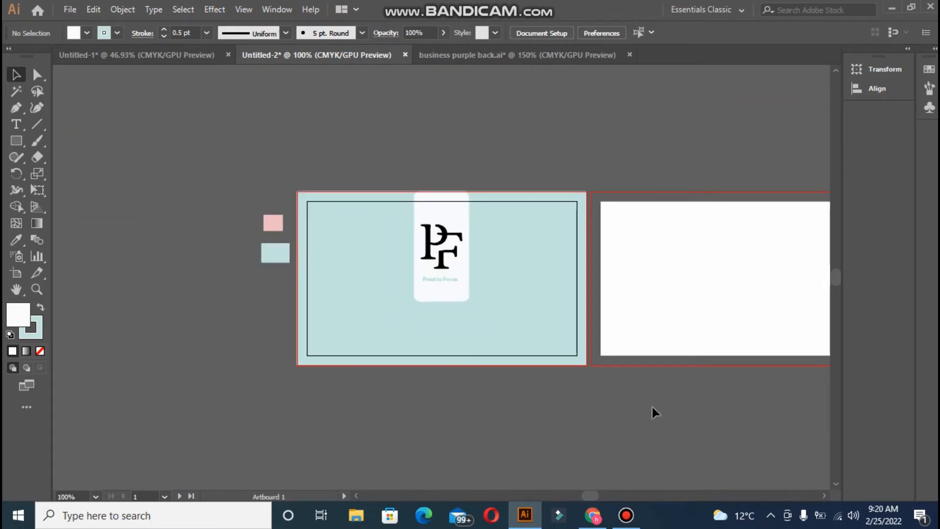
- Draw a rectangle covering the right artboard out to the bleed
left_click_drag(594, 491, 598, 492)
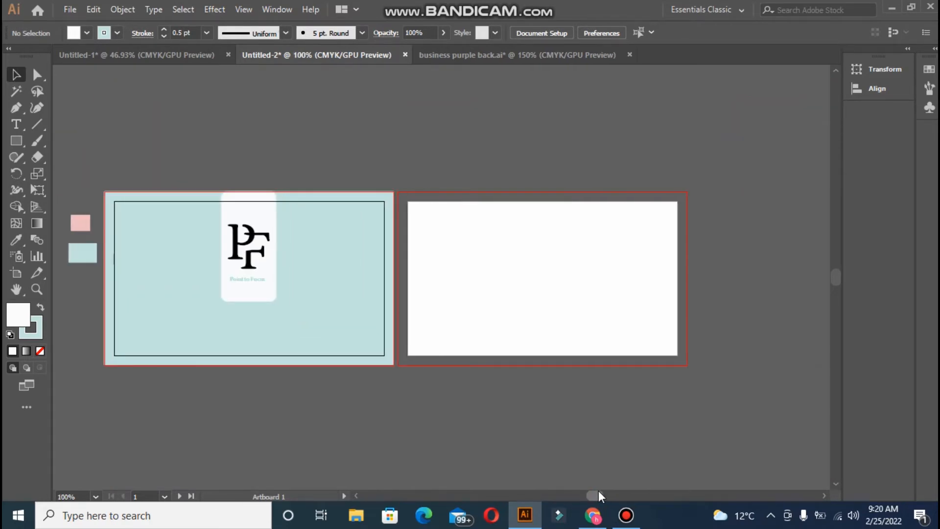
left_click(16, 141)
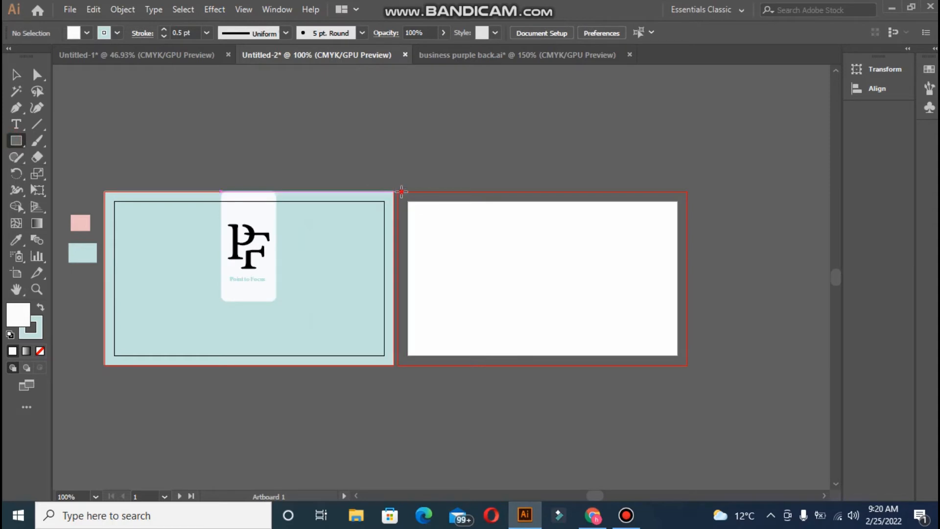
mouse_move(401, 191)
left_mouse_down()
mouse_move(680, 348)
mouse_move(687, 365)
left_mouse_up()
left_click_drag(402, 365, 398, 366)
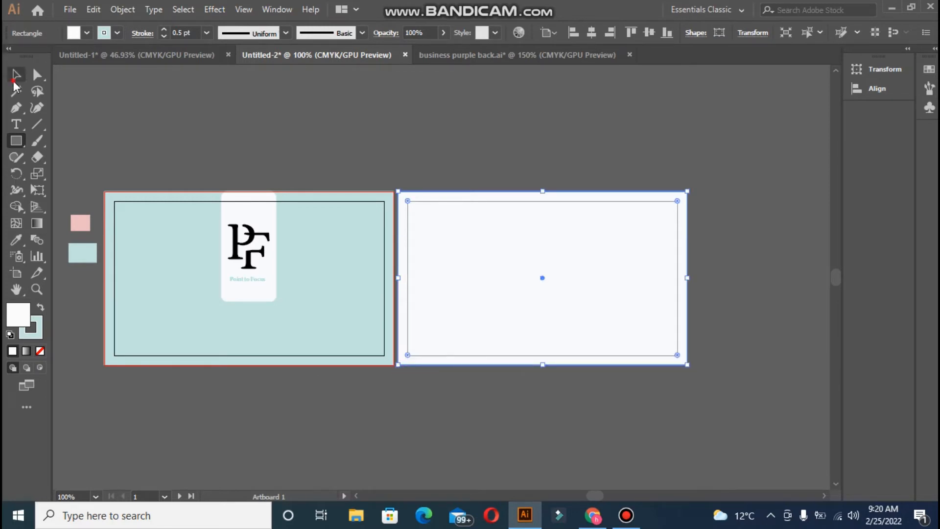
left_click(16, 74)
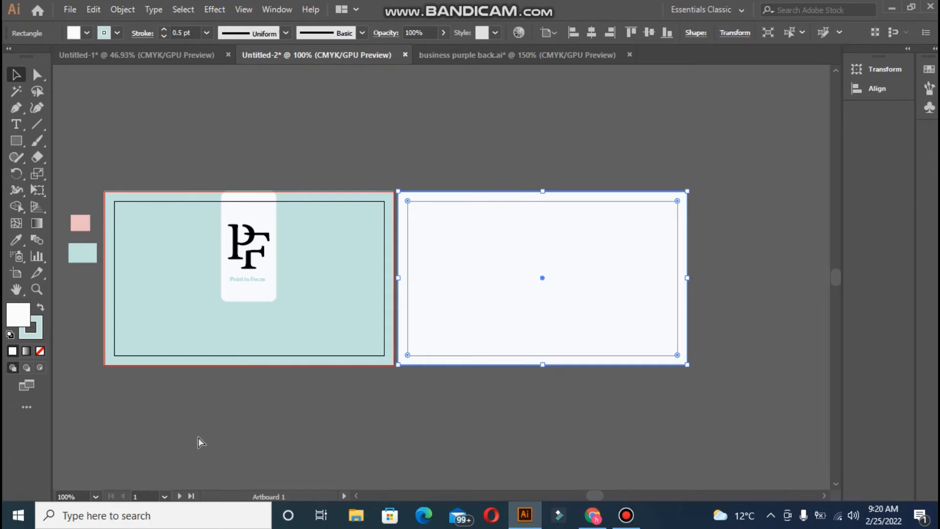
- Paste the four-line contact details group and place it above the right artboard
key("ctrl+v")
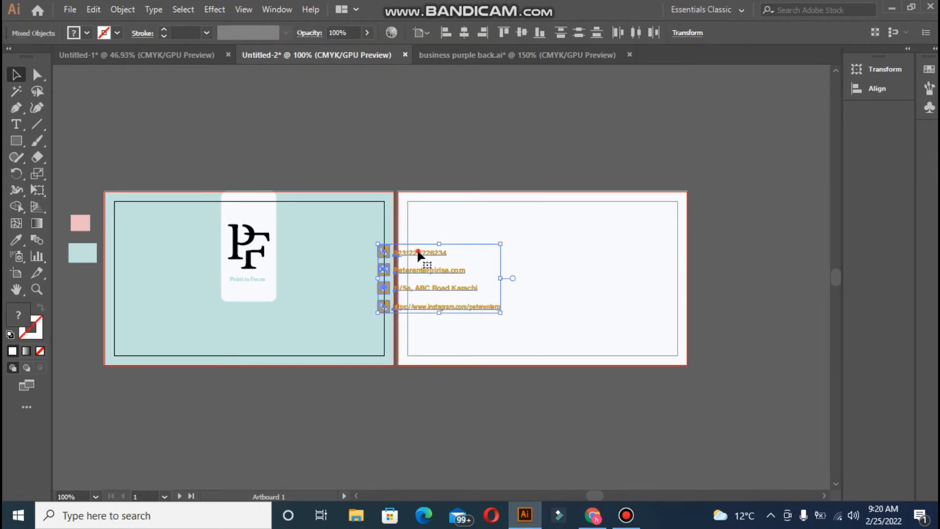
left_click_drag(418, 253, 496, 120)
key("ctrl+equal")
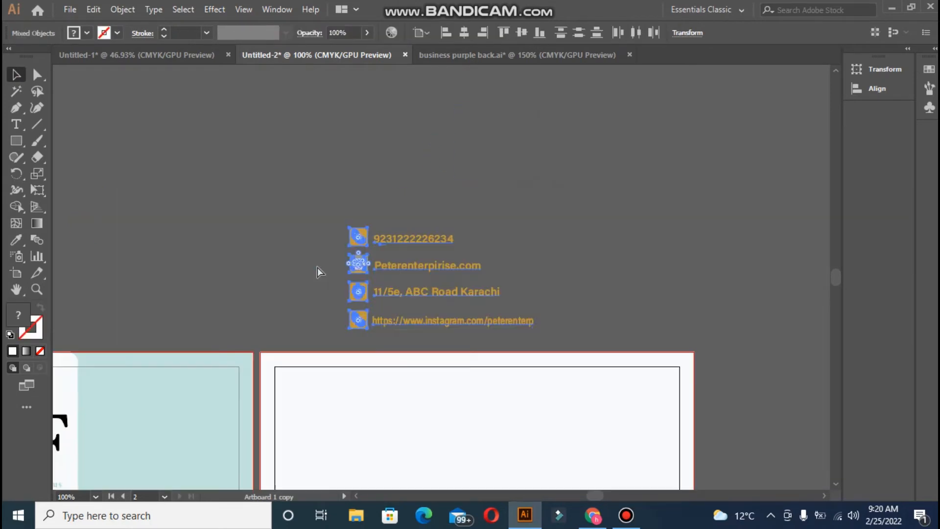
left_click_drag(838, 275, 837, 278)
left_click(529, 195)
left_click(528, 196)
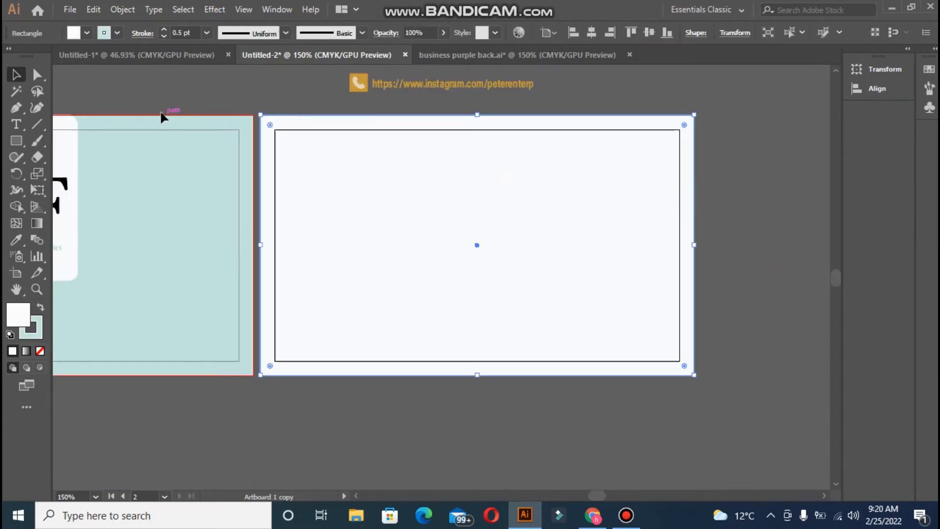
left_click(18, 140)
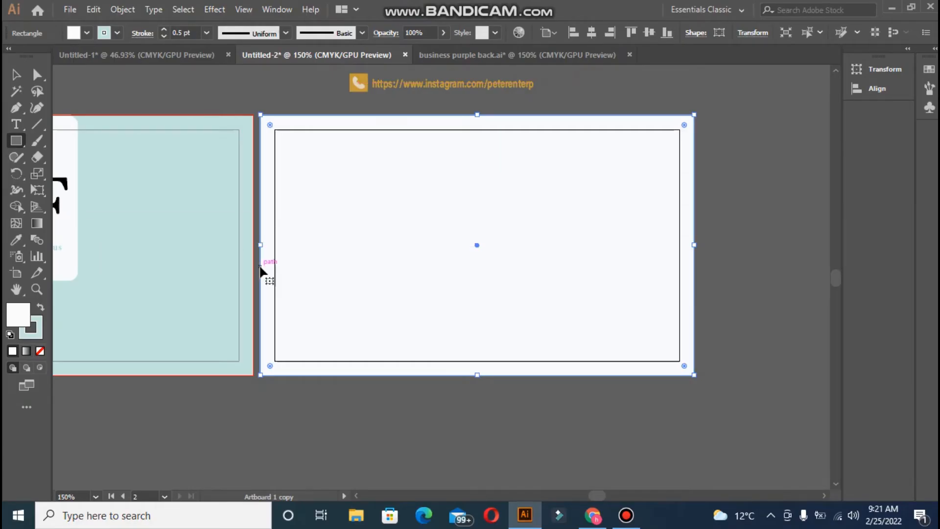
key("ctrl+shift+a")
- Draw a rectangle over the back card's lower half and fill it with the pink swatch
mouse_move(260, 260)
left_mouse_down()
mouse_move(709, 375)
mouse_move(693, 375)
left_mouse_up()
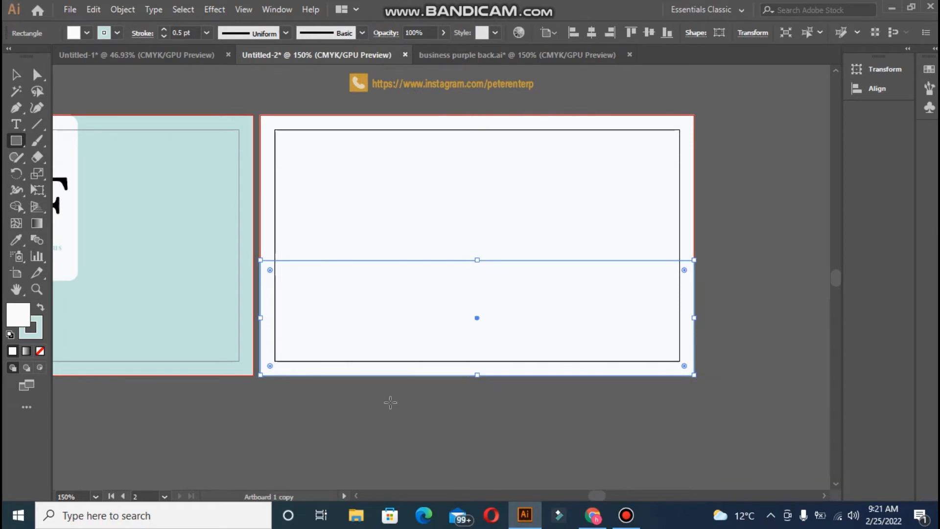
left_click_drag(597, 495, 586, 494)
left_click(17, 239)
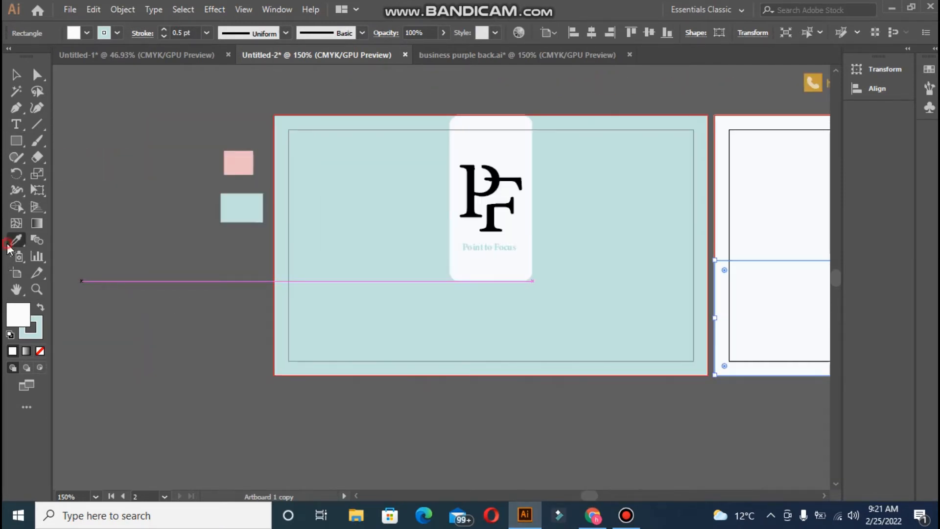
left_click(231, 169)
left_click(15, 74)
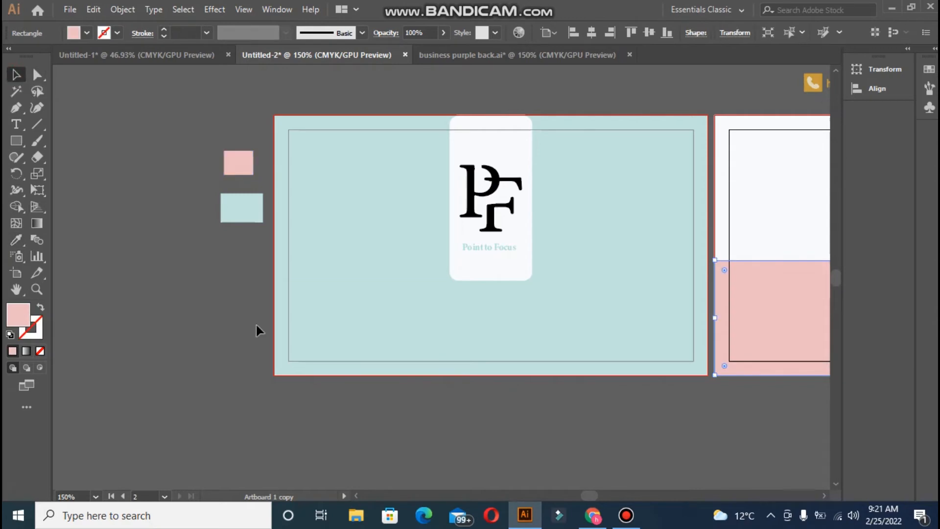
left_click_drag(589, 495, 596, 494)
left_click(541, 415)
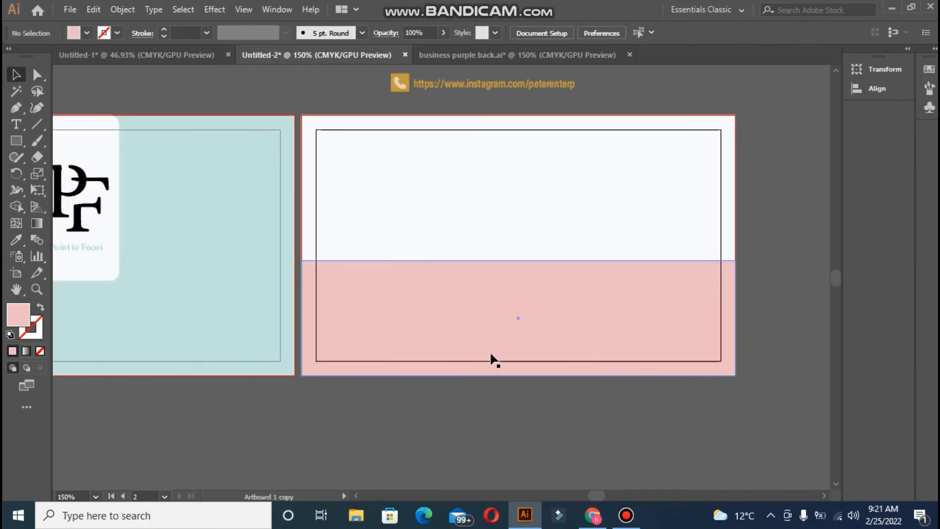
left_click(17, 124)
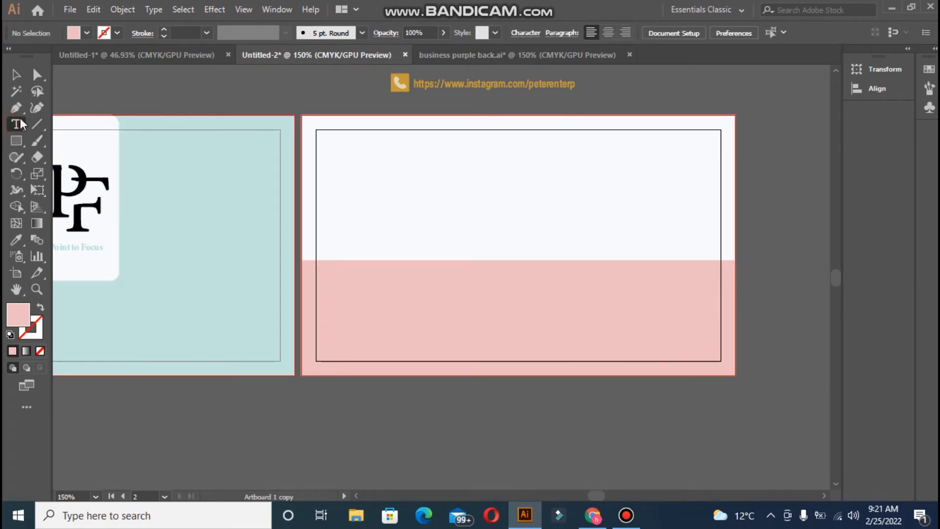
- Type the cardholder's name near the back card's top-left and nudge it into place
left_click(344, 145)
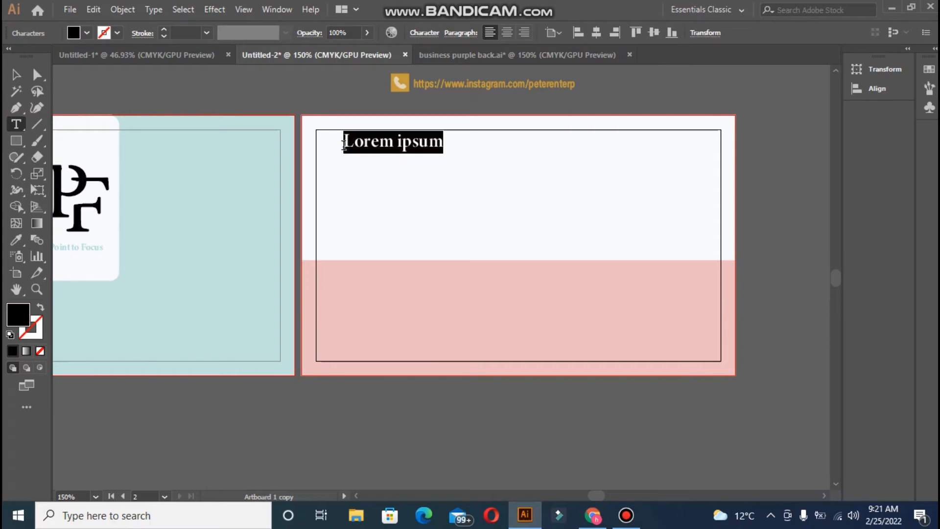
key("BackSpace")
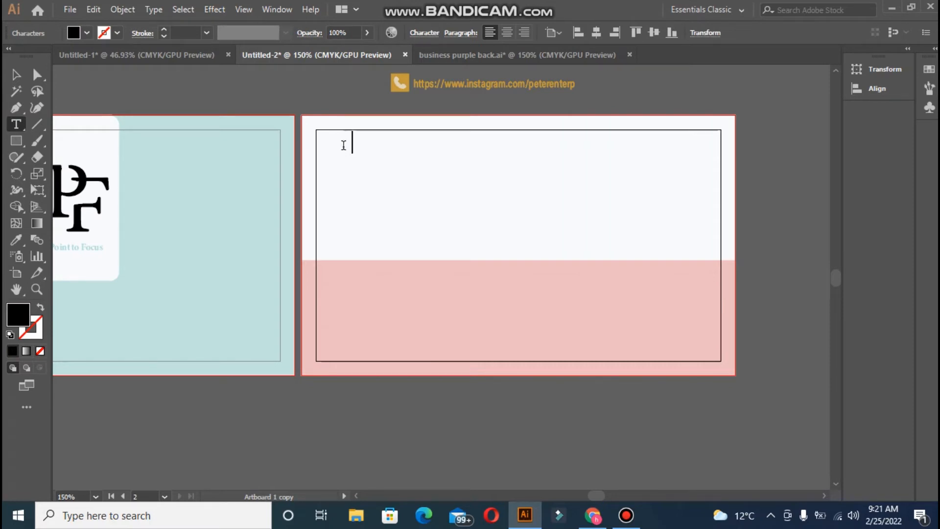
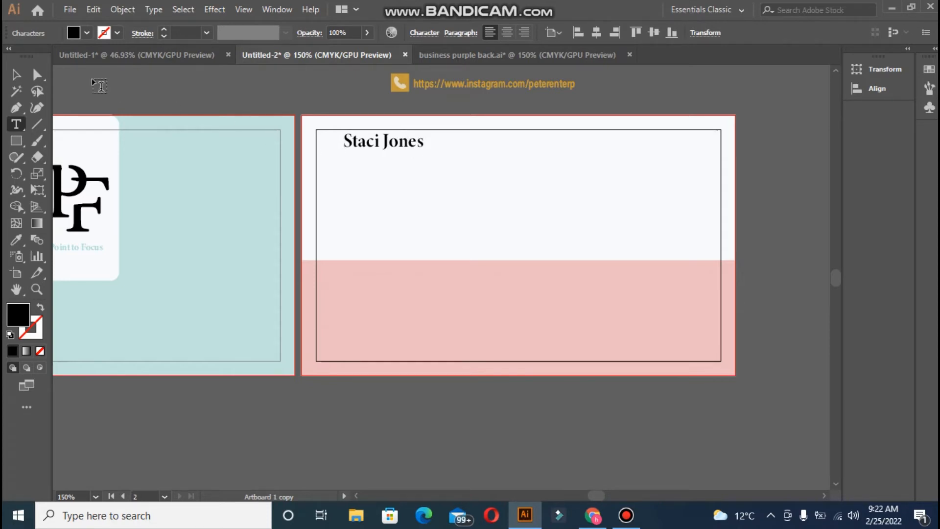
left_click(16, 77)
key("shift+Down")
key("shift+Down")
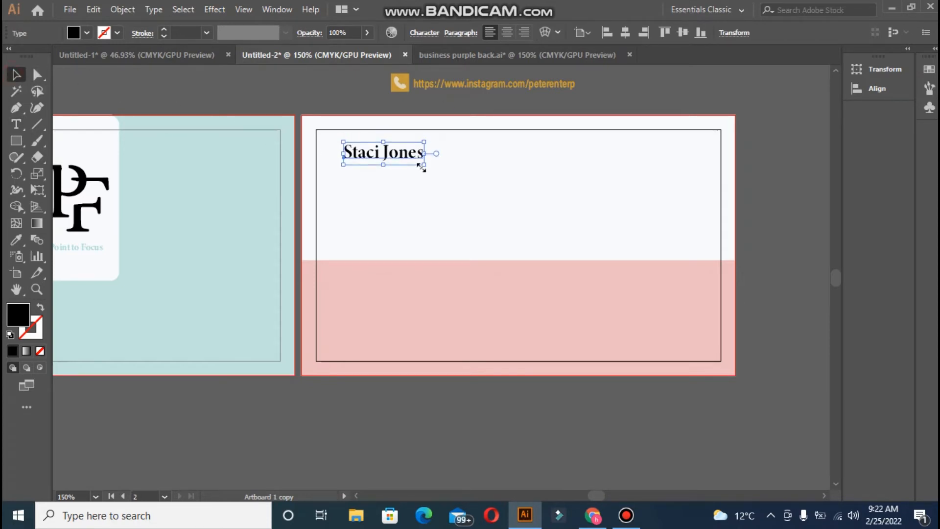
key("Left")
key("Left")
key("Left")
key("Left")
key("Left")
key("Left")
key("Left")
key("Left")
key("Down")
key("Down")
key("Down")
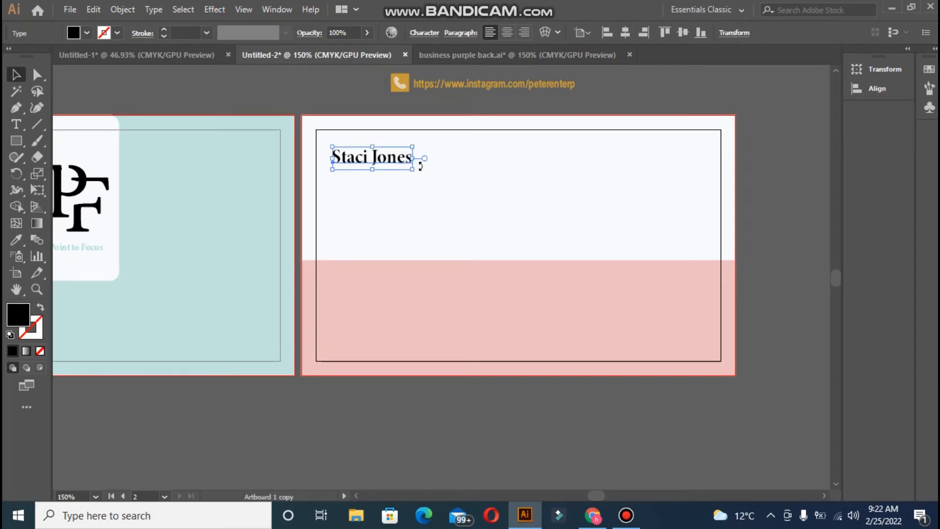
key("Right")
key("Right")
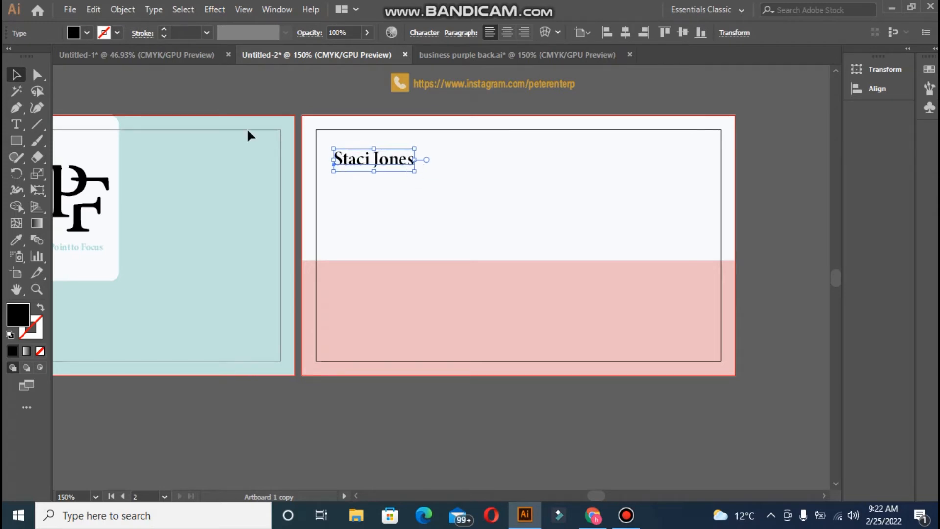
left_click(206, 112)
- Add a second text line reading 'Makeup Artist' below the name
left_click(20, 125)
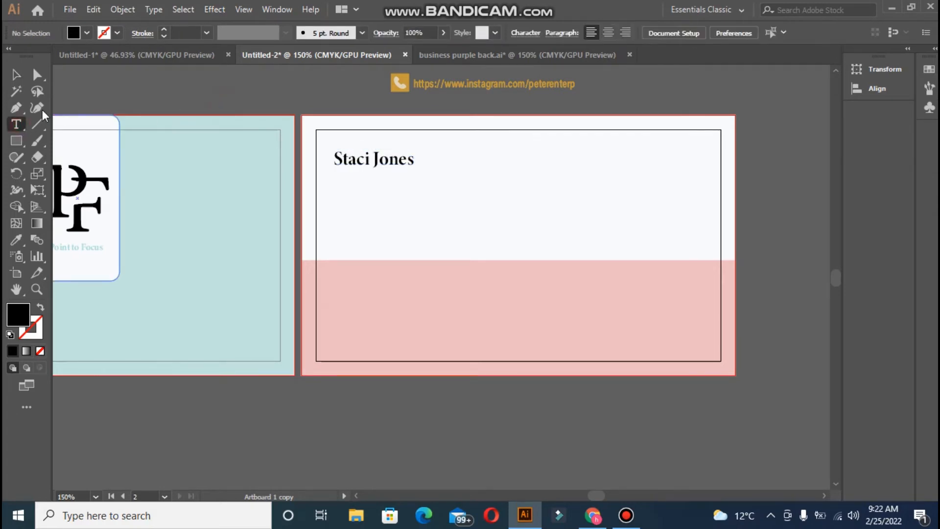
left_click(337, 174)
key("BackSpace")
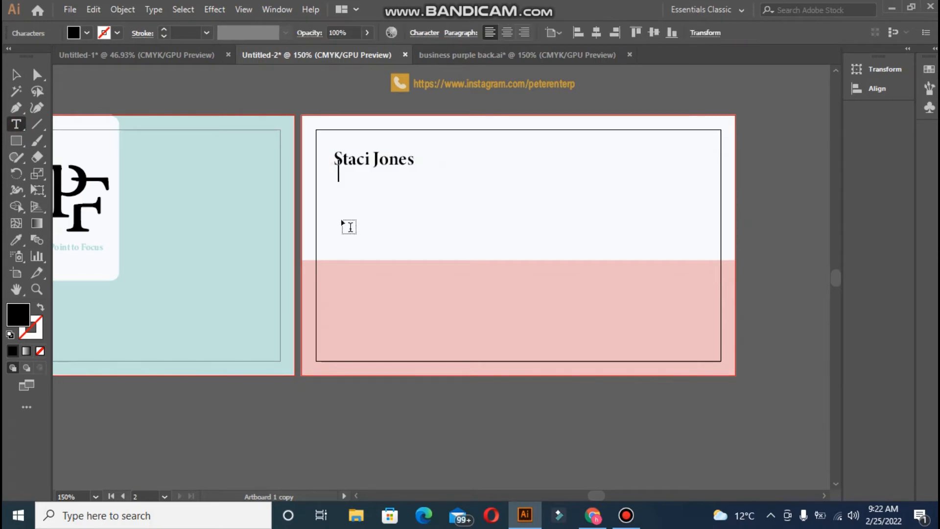
type("Makeup A")
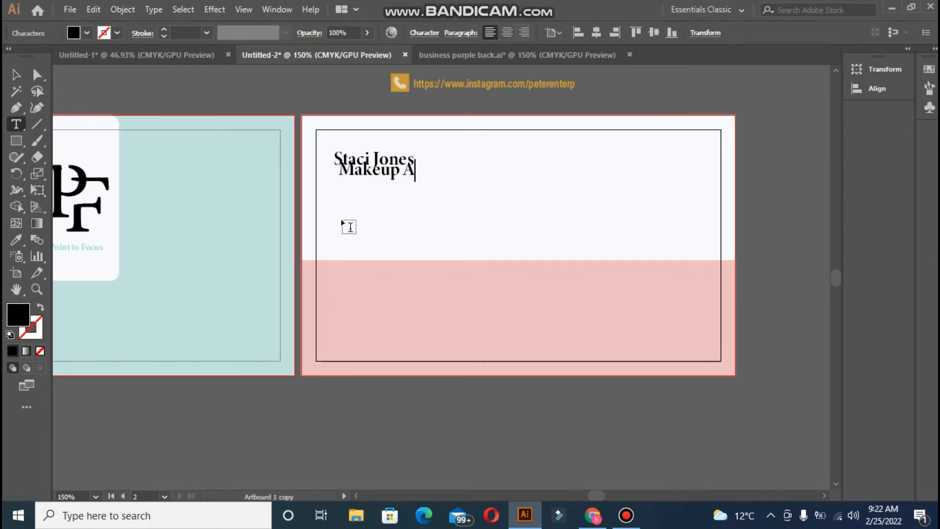
type("rtist")
- Move the Makeup Artist line to sit under the name
left_click(16, 76)
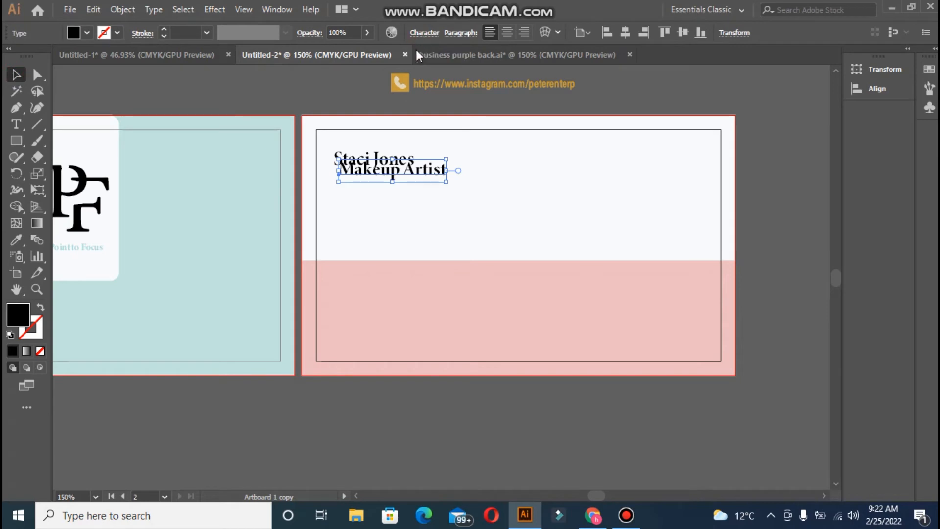
left_click(424, 32)
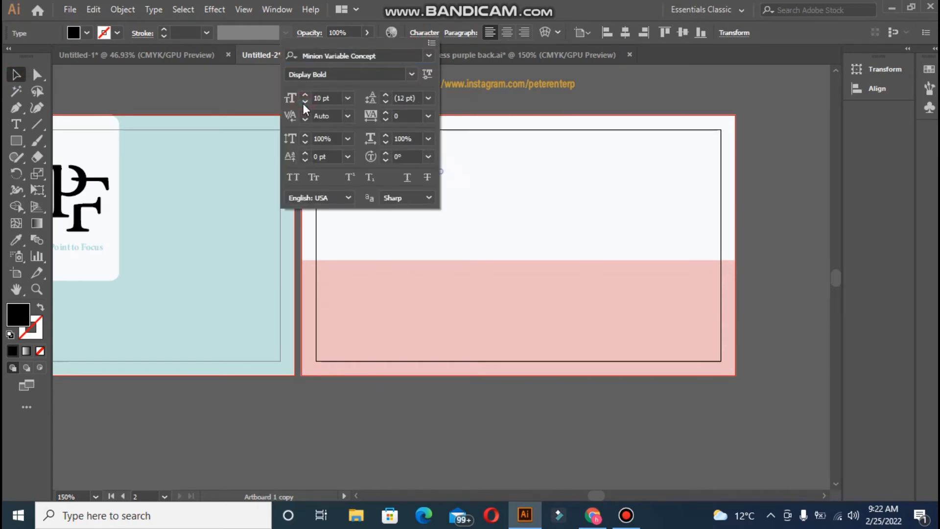
left_click(253, 99)
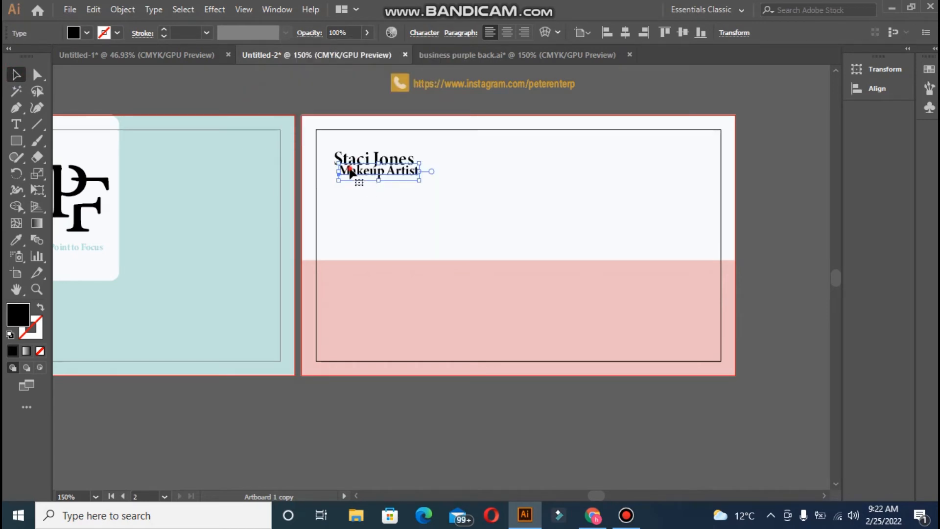
left_click_drag(348, 173, 344, 177)
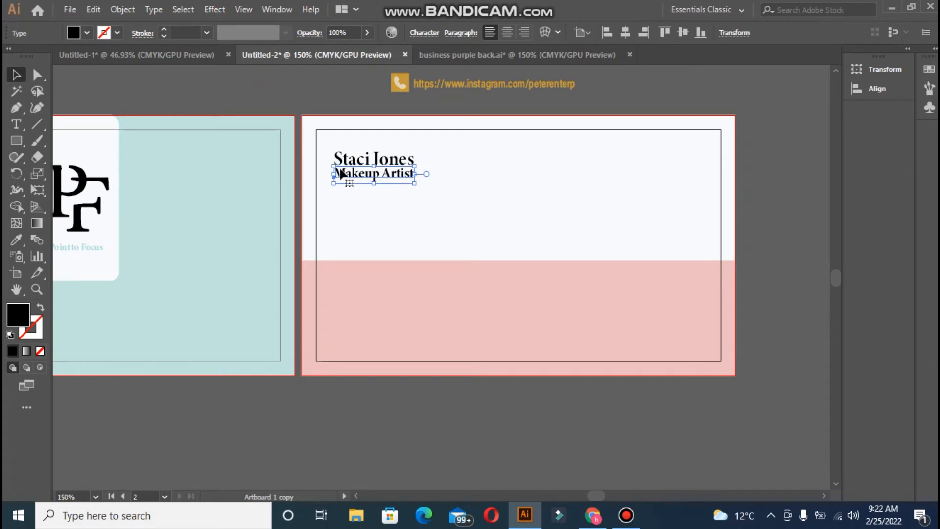
- Set the title's font to Acumin Variable Concept SemiCondensed Semibold
left_click(418, 33)
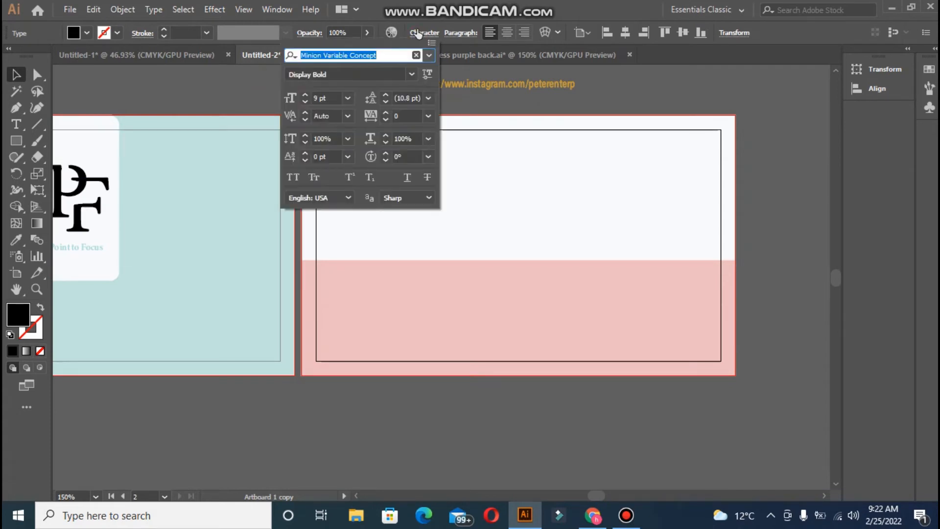
left_click(415, 73)
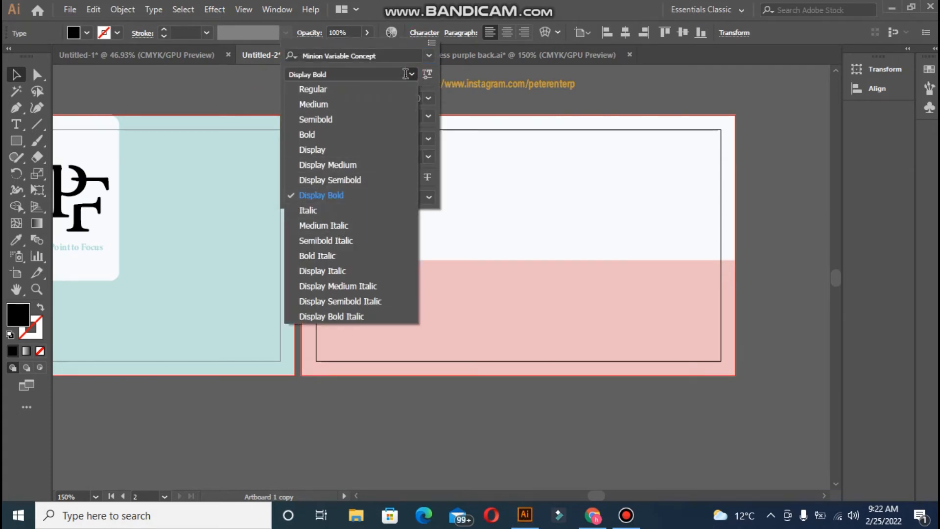
key("Escape")
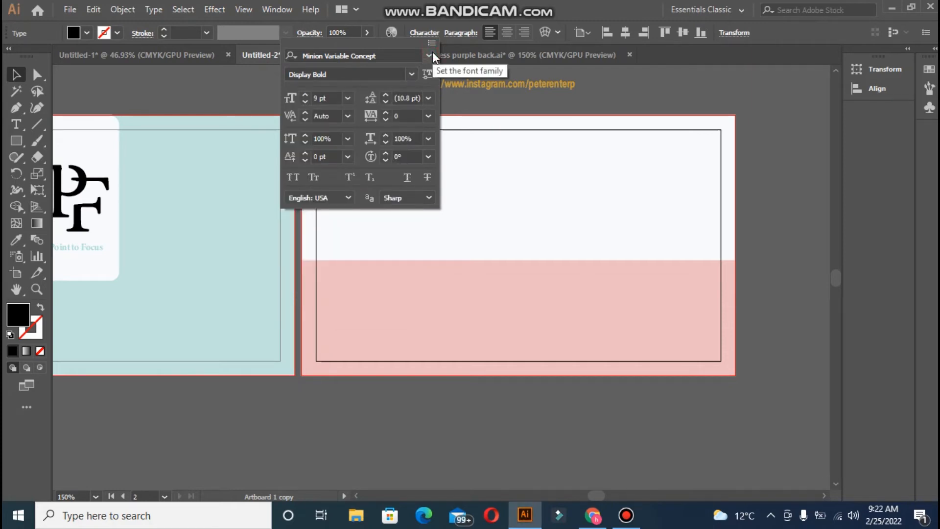
left_click(429, 55)
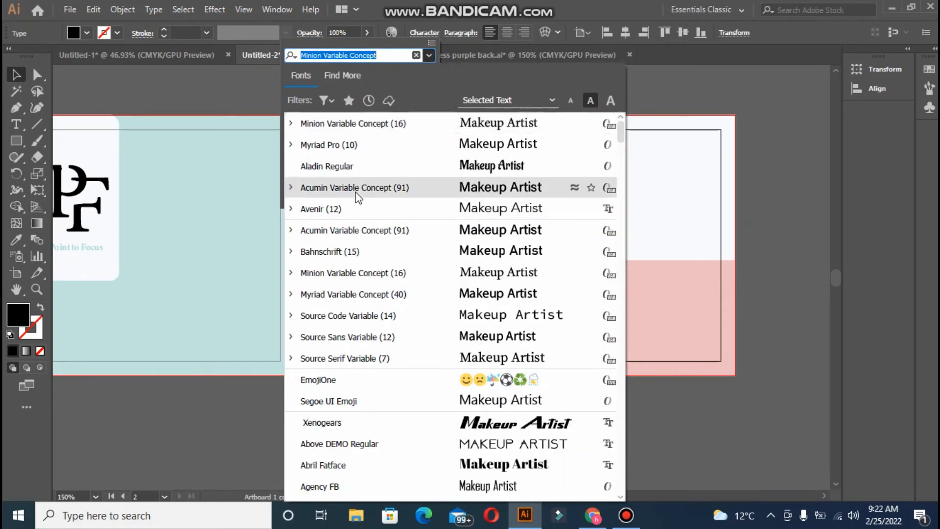
left_click(356, 193)
left_click(410, 75)
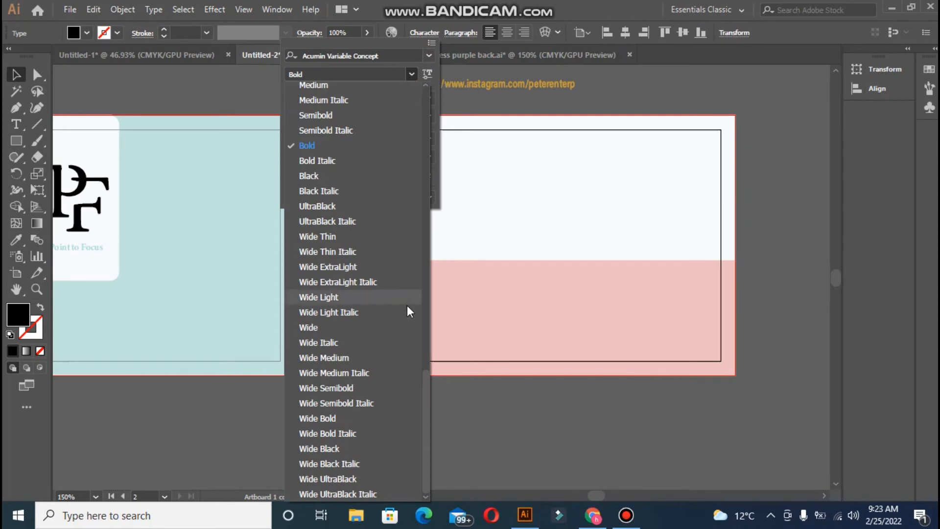
left_click_drag(428, 389, 423, 260)
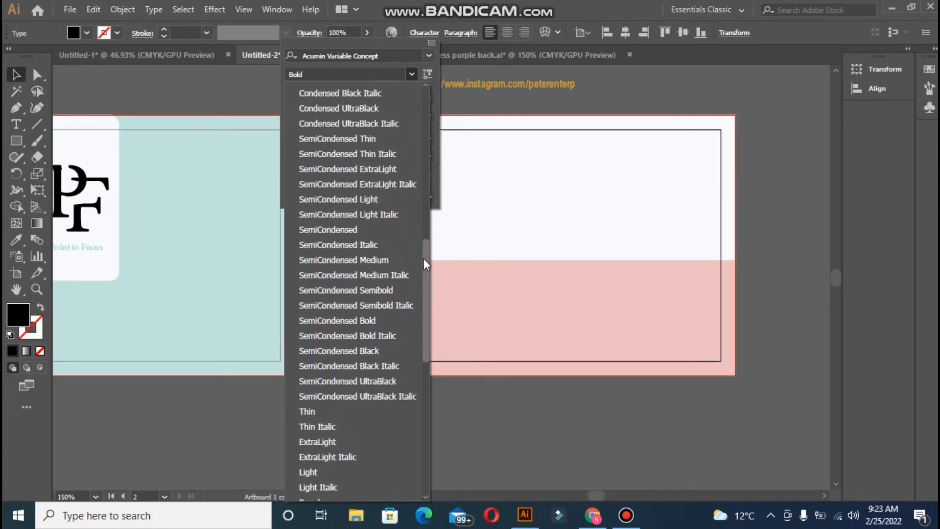
left_click(386, 290)
left_click(248, 86)
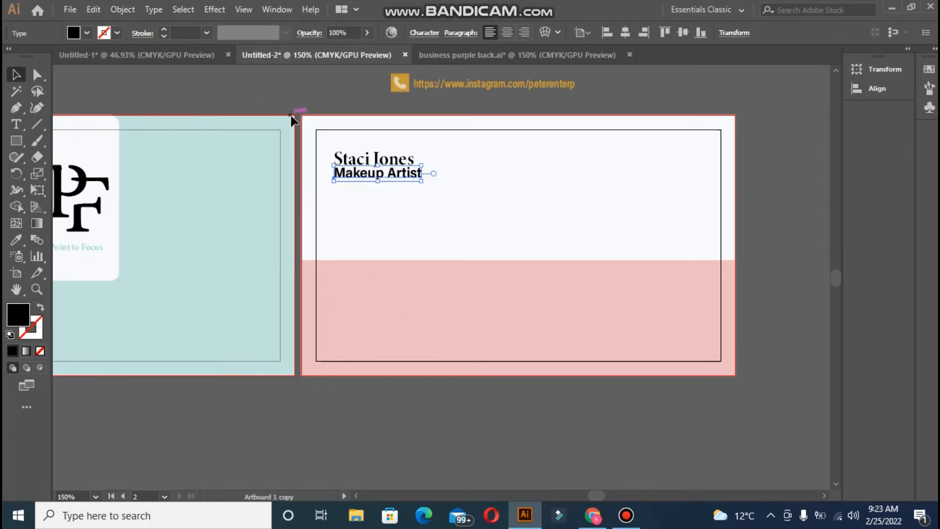
- Reduce the Makeup Artist title's font size
left_click(420, 33)
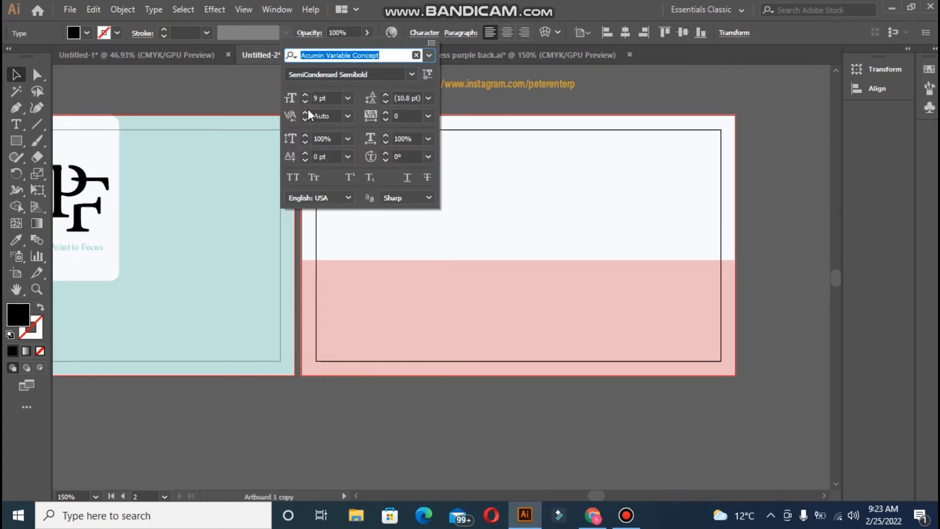
left_click(304, 103)
left_click(304, 104)
left_click(265, 98)
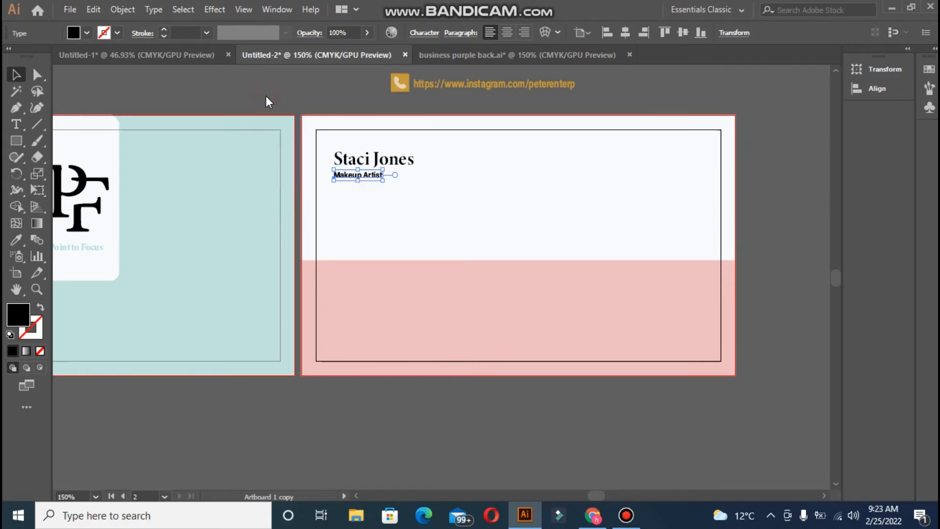
left_click(426, 33)
left_click(304, 96)
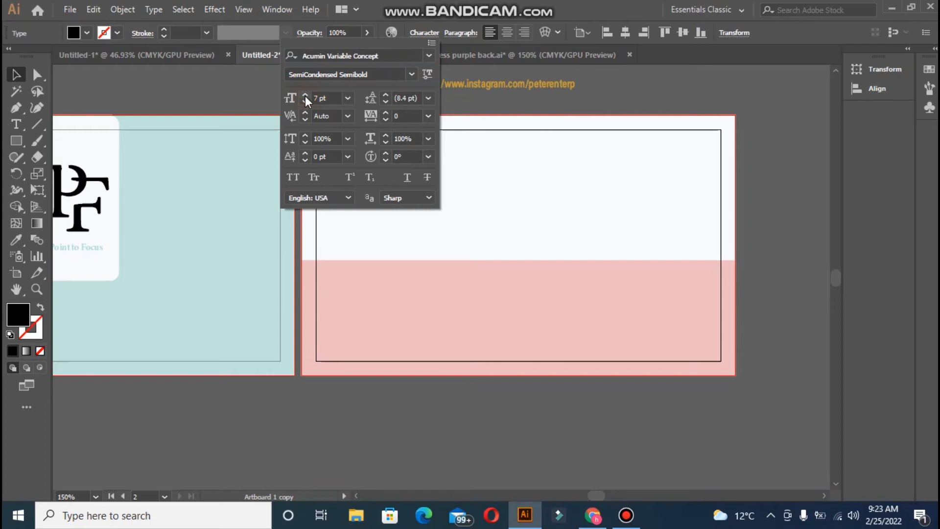
left_click(250, 96)
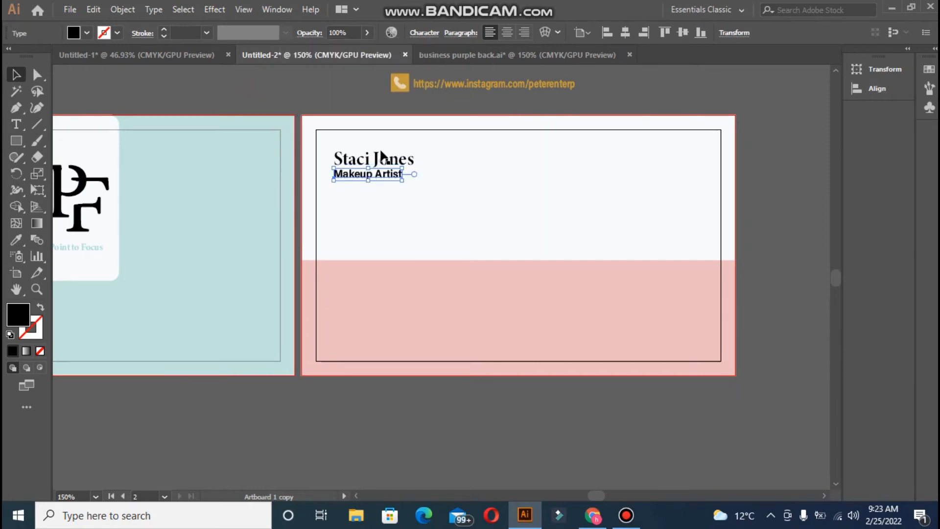
- Centre Makeup Artist under the name and lower it to 79% opacity
left_click(358, 159, "shift")
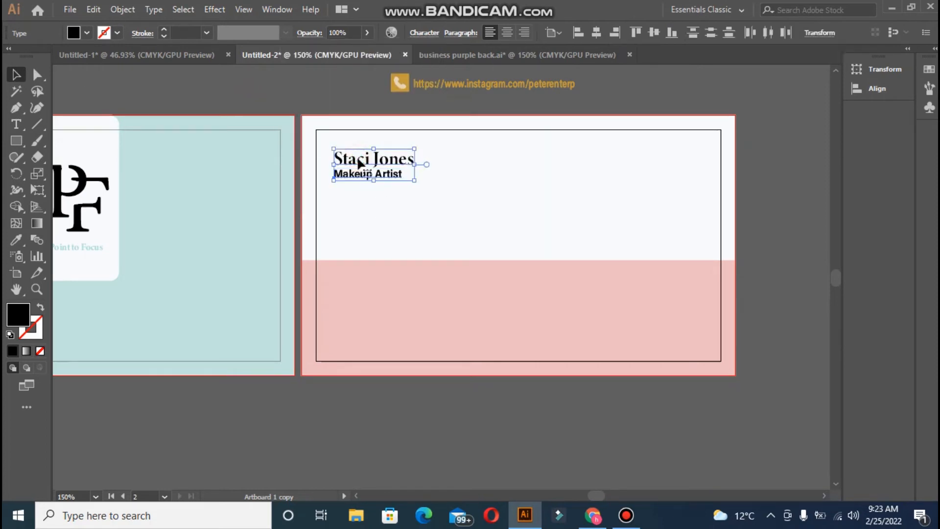
left_click(596, 33)
left_click(313, 93)
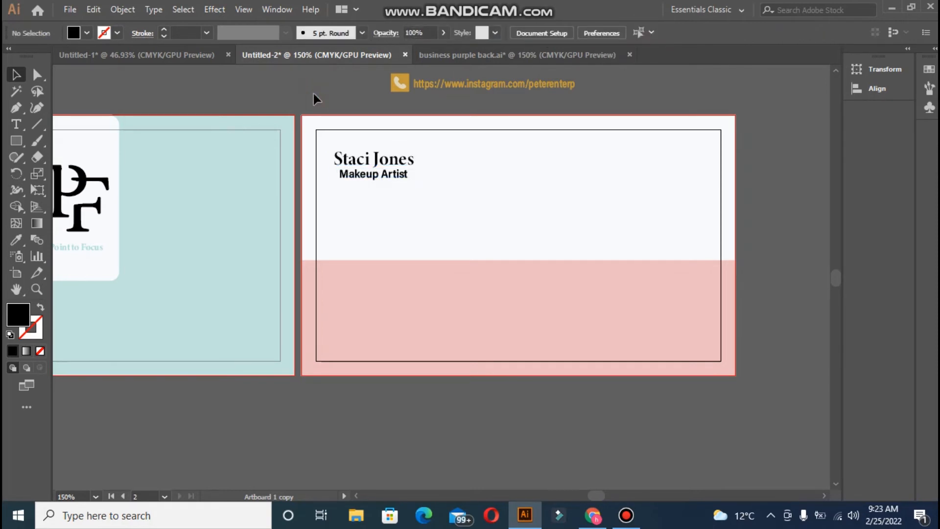
left_click(346, 176)
left_click(367, 33)
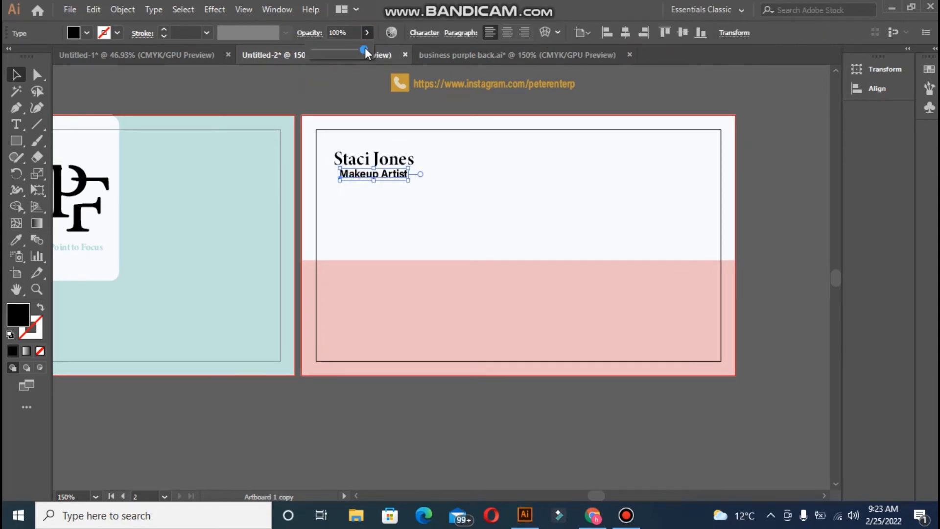
left_click(354, 49)
left_click(348, 74)
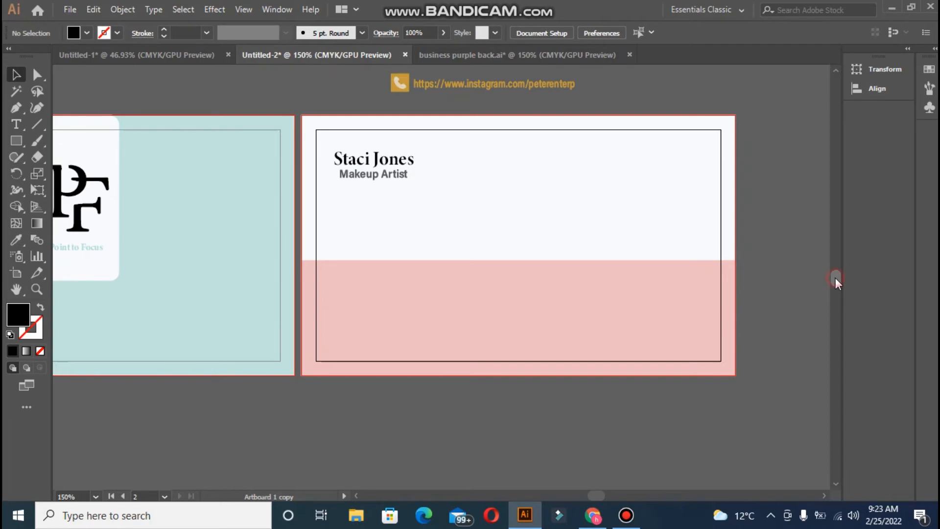
- Paste a copy of the four contact rows onto the pink band and scale it down to the lower-left
scroll(835, 277, "up", 3)
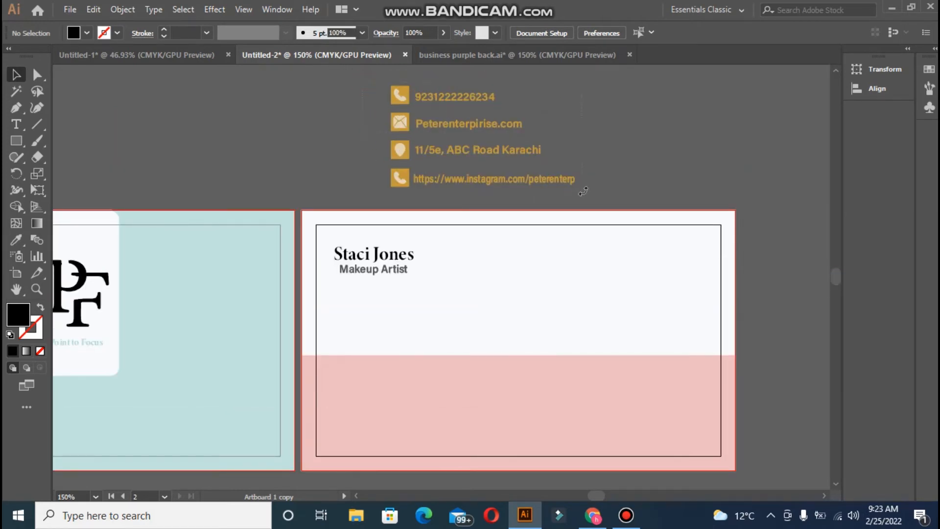
left_click_drag(385, 78, 583, 192)
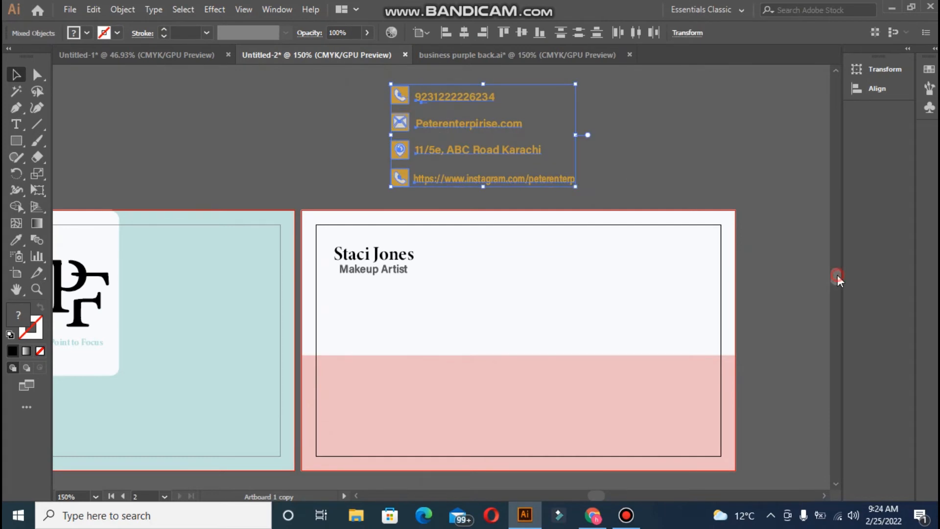
scroll(837, 275, "down", 3)
left_click(385, 287)
key("ctrl+shift+a")
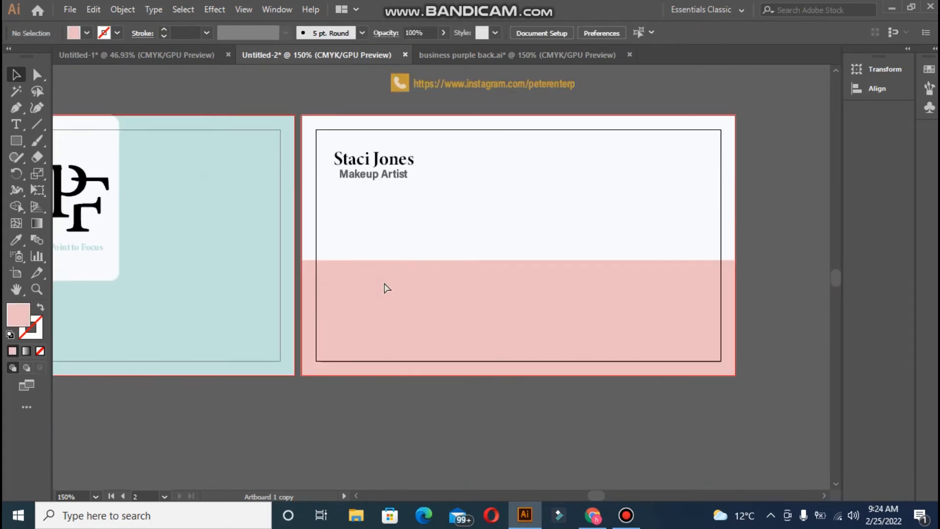
key("ctrl+v")
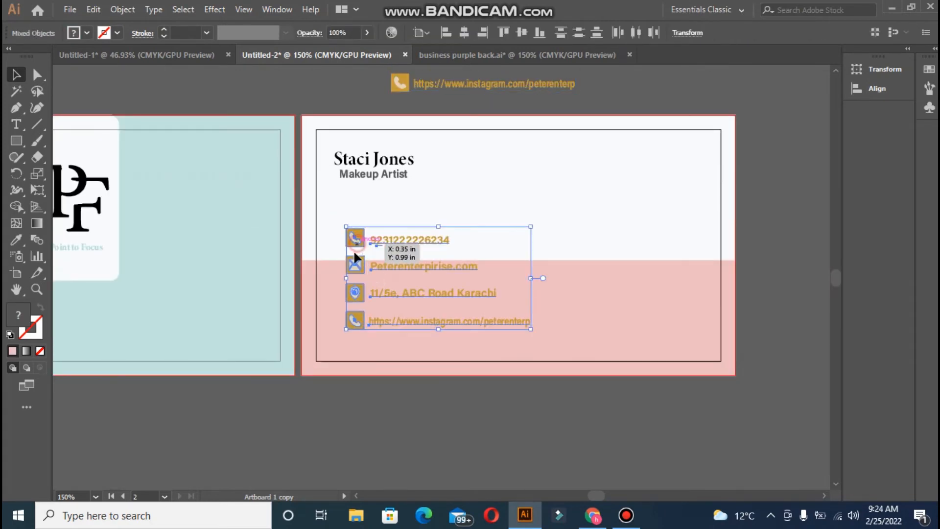
left_click_drag(357, 245, 340, 267)
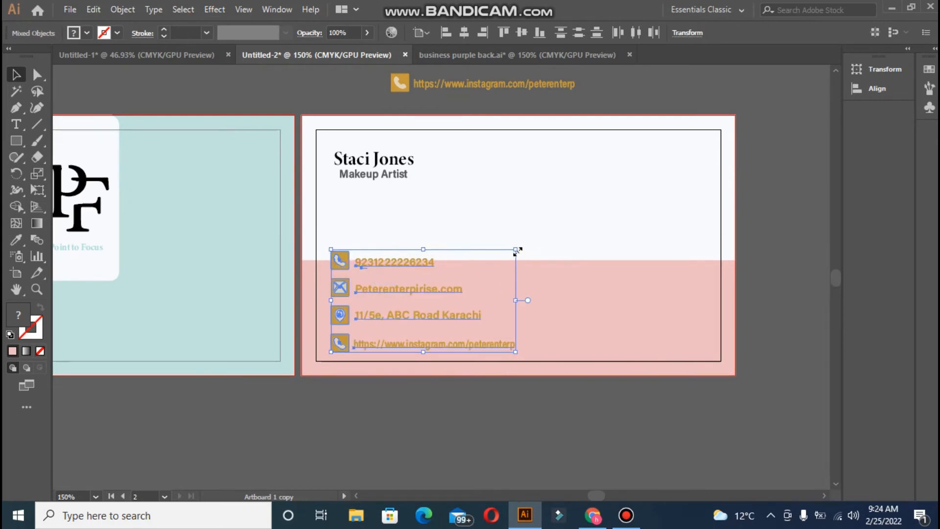
left_click_drag(516, 251, 485, 288)
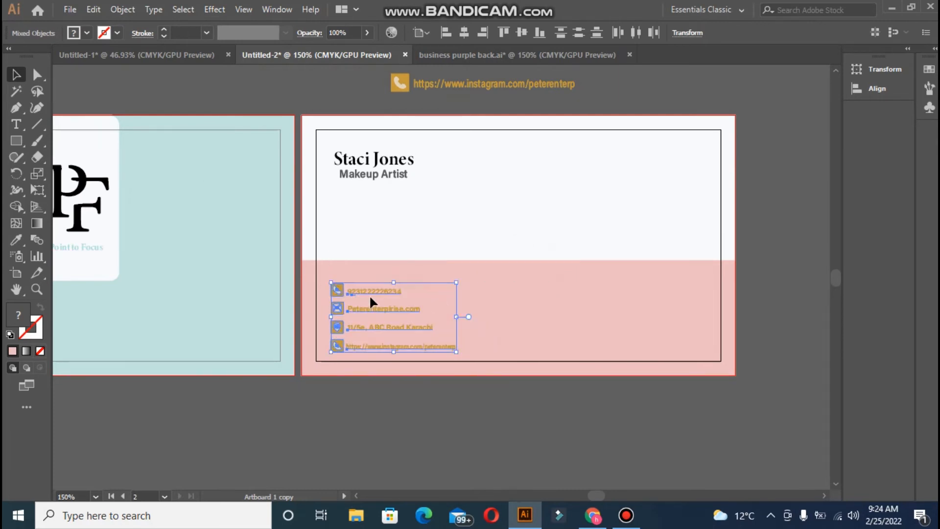
left_click_drag(367, 289, 367, 281)
- Apply the name's black serif style to the phone, website and address lines
left_click(360, 420)
left_click(361, 280)
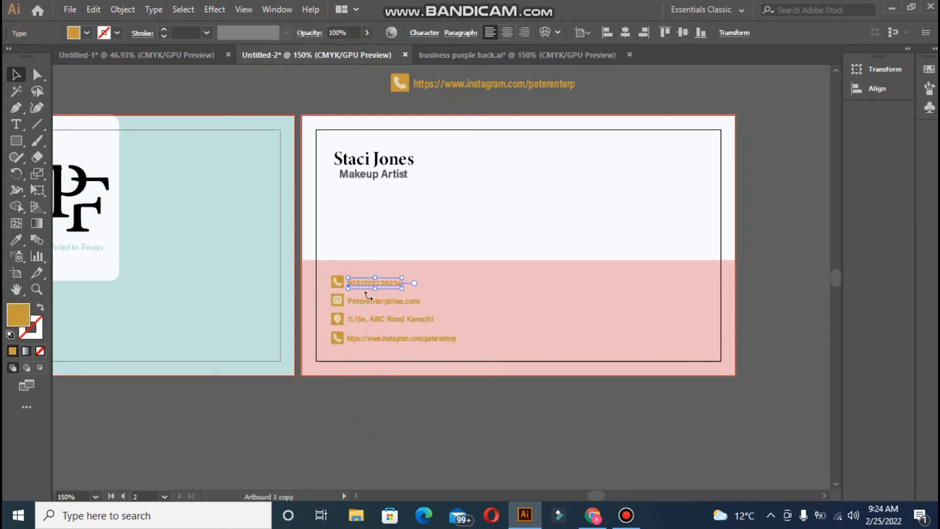
left_click(367, 299, "shift")
left_click(369, 316, "shift")
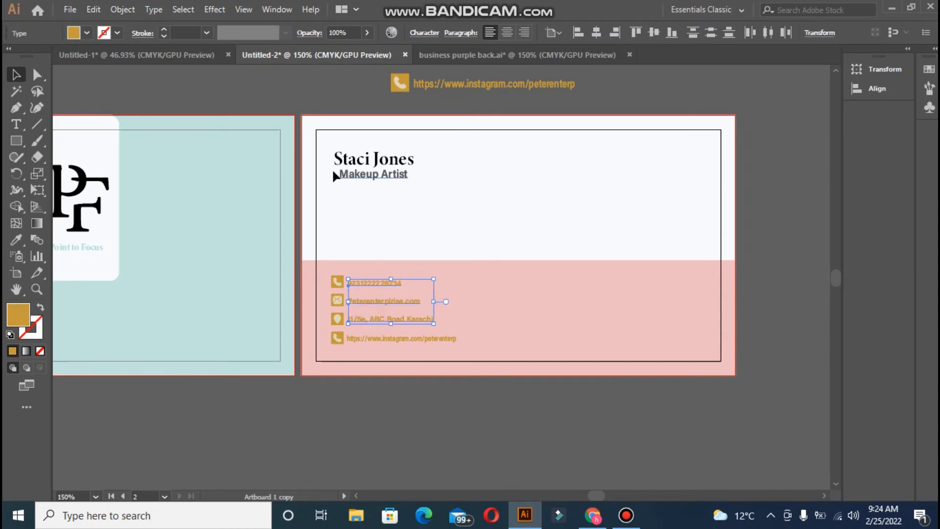
left_click(16, 240)
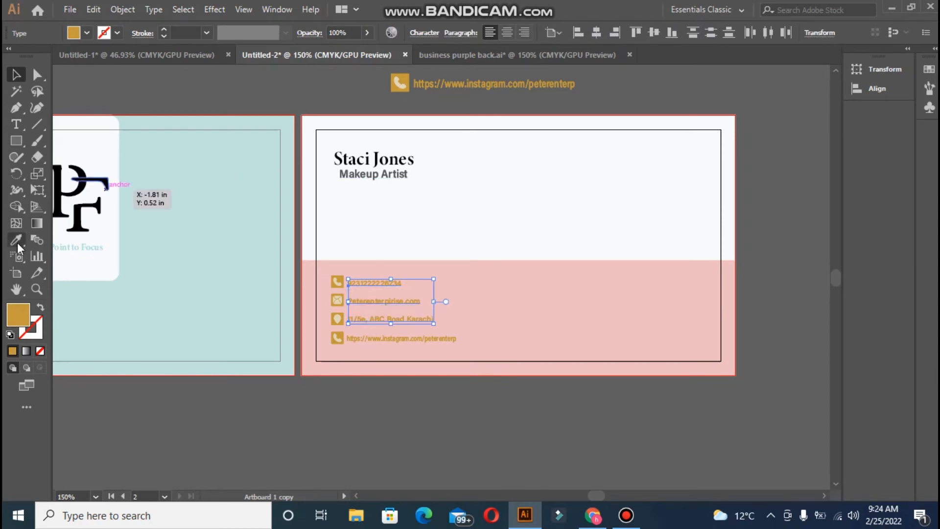
left_click(337, 152)
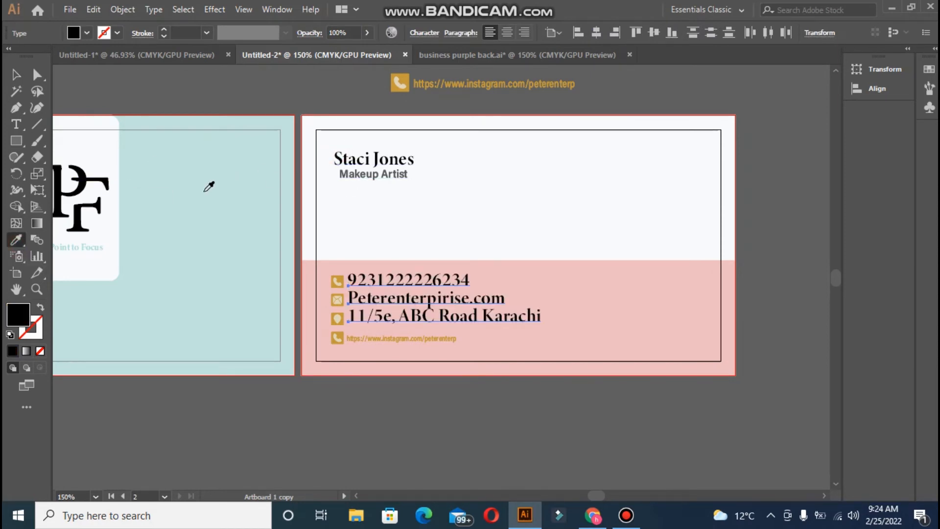
left_click(17, 74)
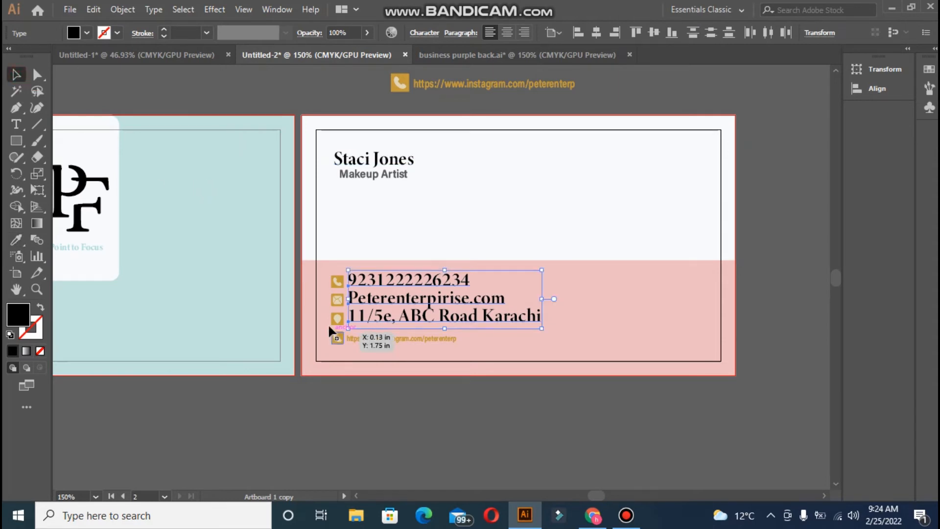
- Delete the Instagram row from the contact details
left_click_drag(326, 329, 349, 333)
left_click_drag(452, 339, 461, 341)
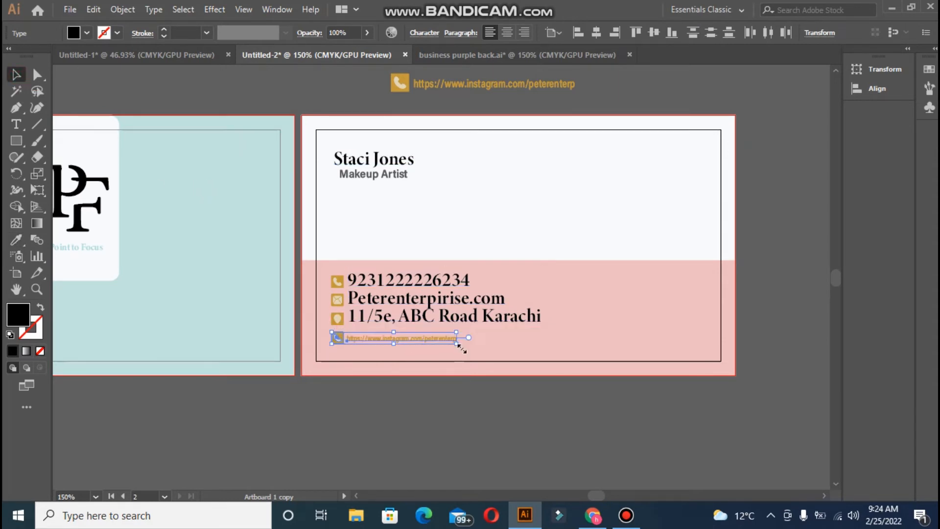
key("Delete")
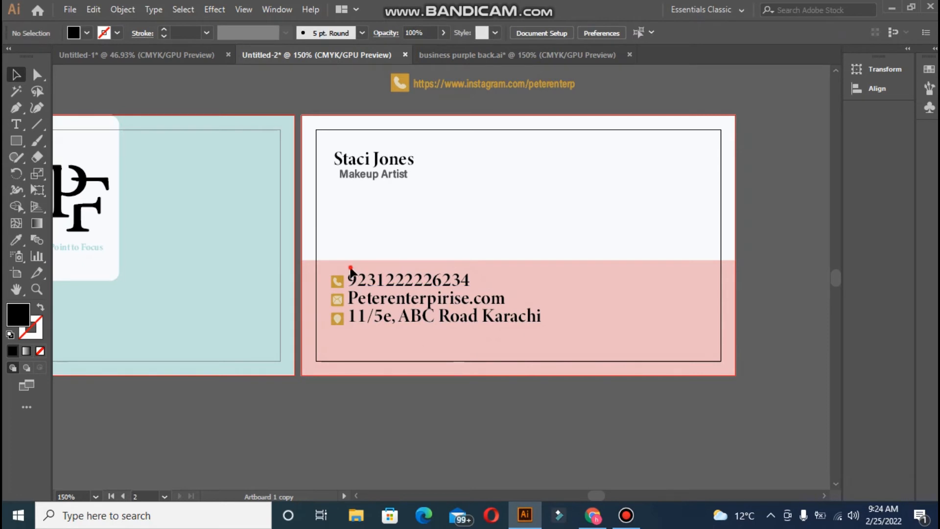
left_click_drag(561, 340, 561, 340)
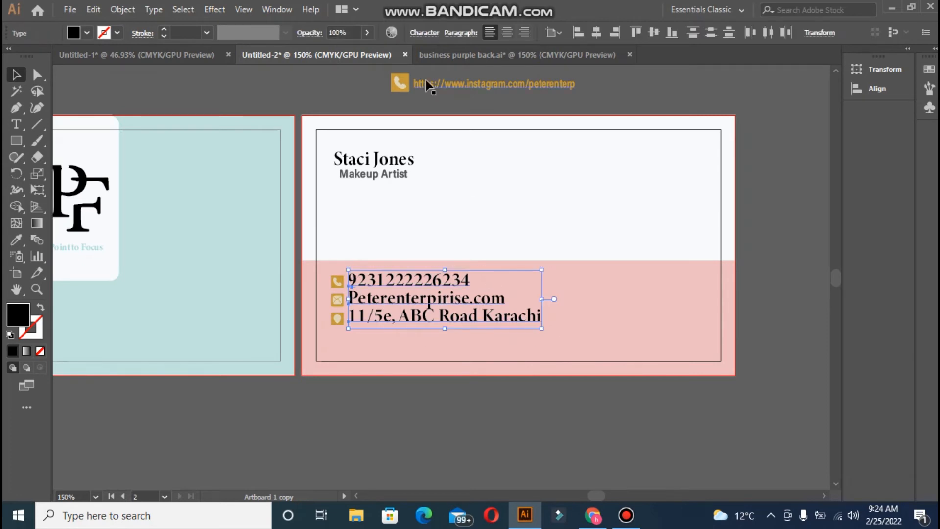
- Set the contact text to 7 pt and tighten its tracking and leading
left_click(424, 33)
left_click(303, 101)
left_click(303, 101)
left_click(303, 102)
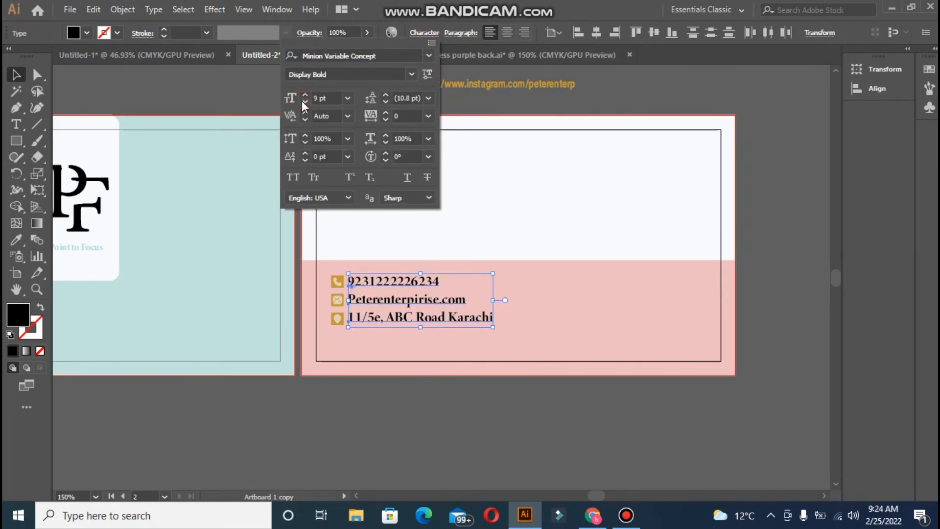
left_click(304, 102)
left_click(304, 101)
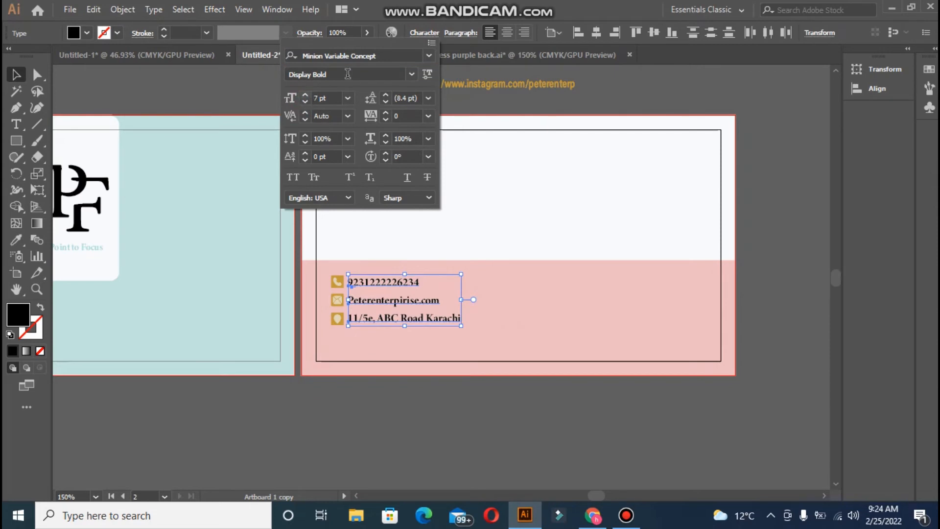
left_click(387, 119)
left_click(386, 119)
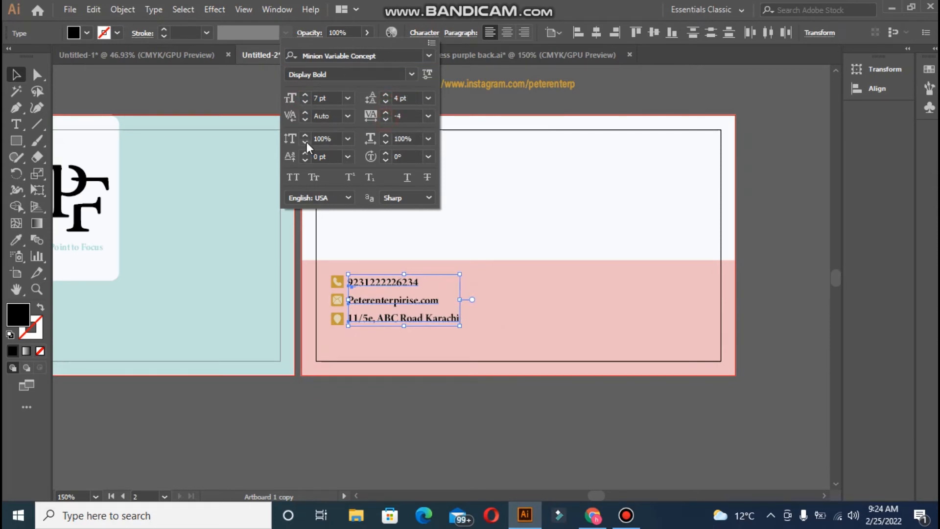
left_click(366, 98)
left_click(386, 101)
left_click(385, 102)
left_click(386, 102)
- Raise the leading to 4 pt, reset tracking to 0 and fine-tune horizontal scale
left_click(385, 96)
left_click(386, 113)
left_click(385, 113)
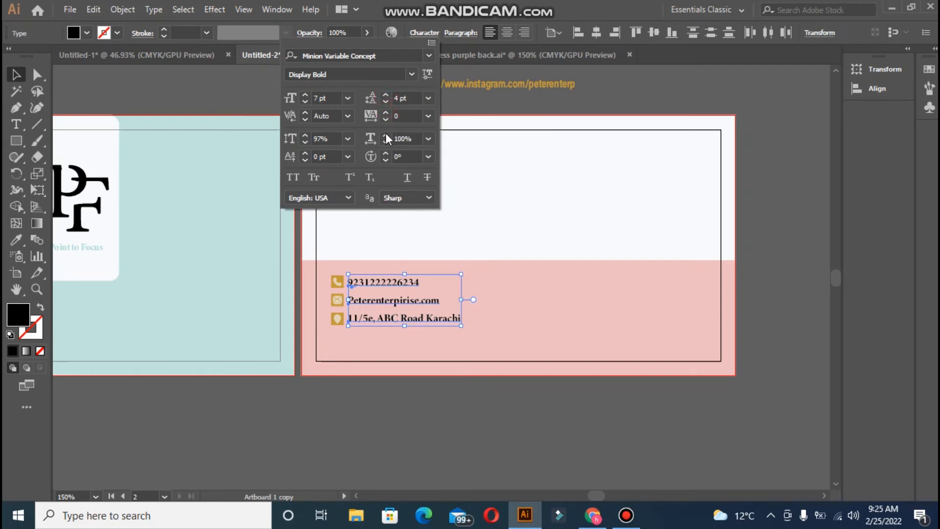
left_click(386, 141)
left_click(386, 142)
left_click(385, 142)
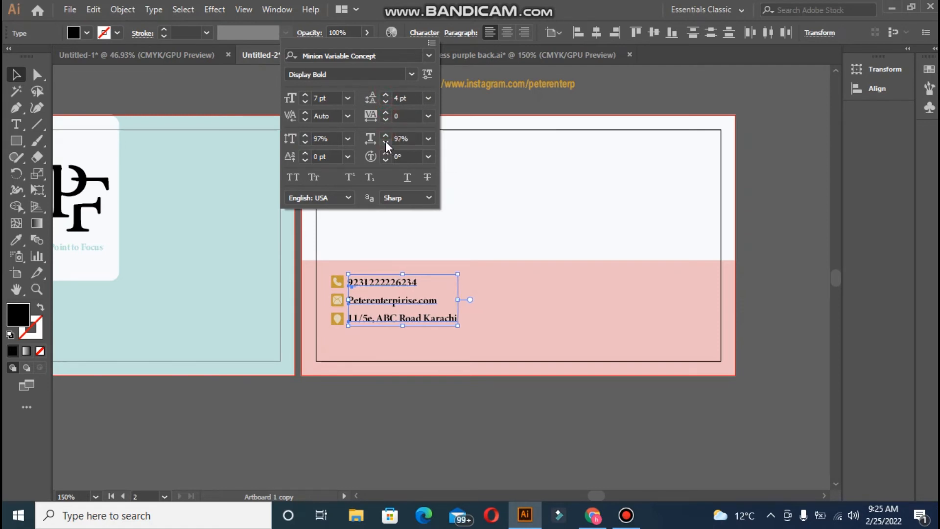
left_click(386, 136)
left_click(386, 136)
left_click(386, 136)
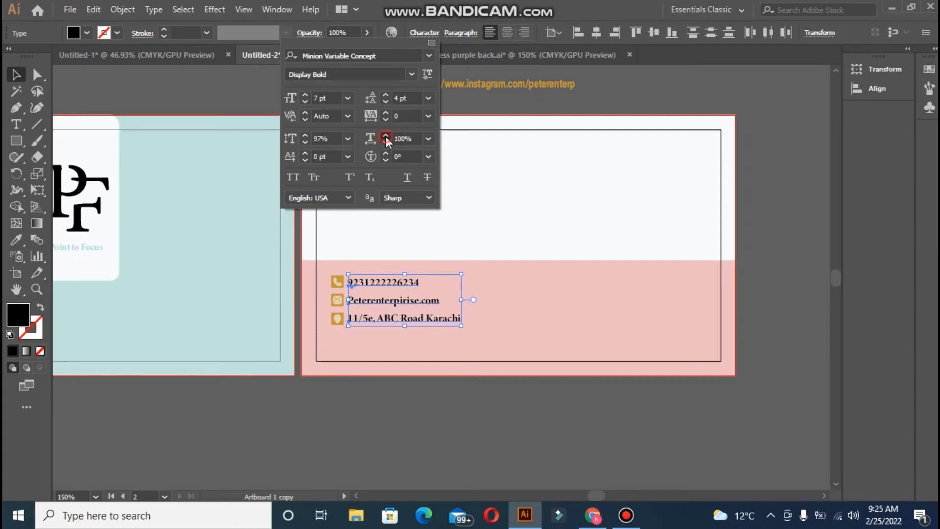
left_click(386, 136)
left_click(492, 227)
- Select the three contact icons and check their context-menu options
left_click(322, 275)
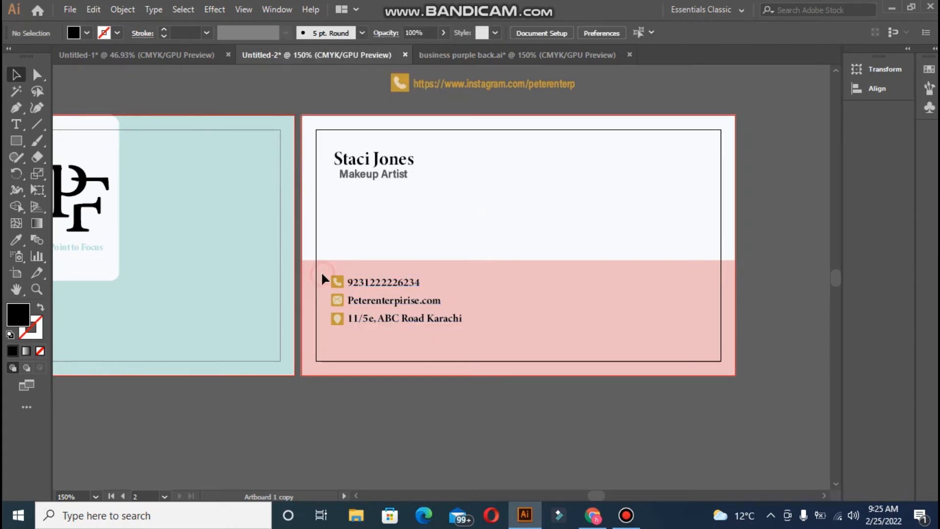
left_click(345, 334)
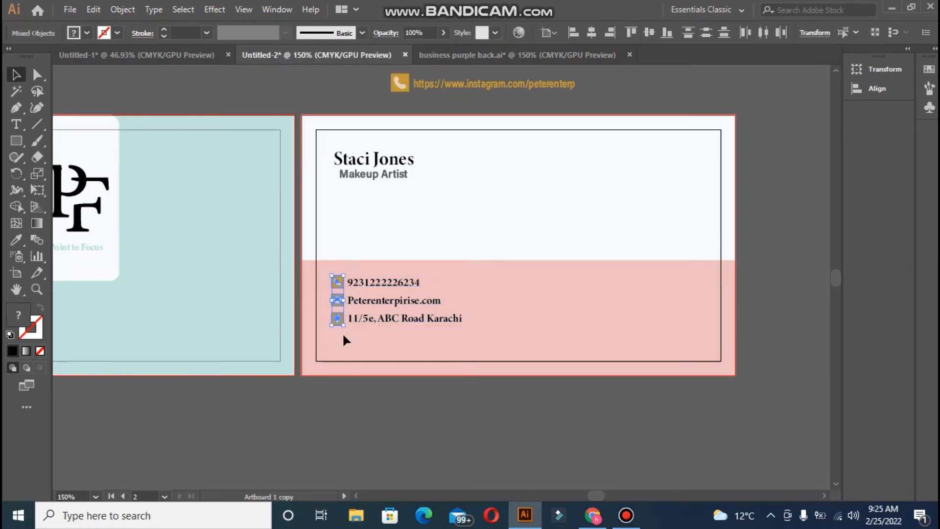
right_click(341, 298)
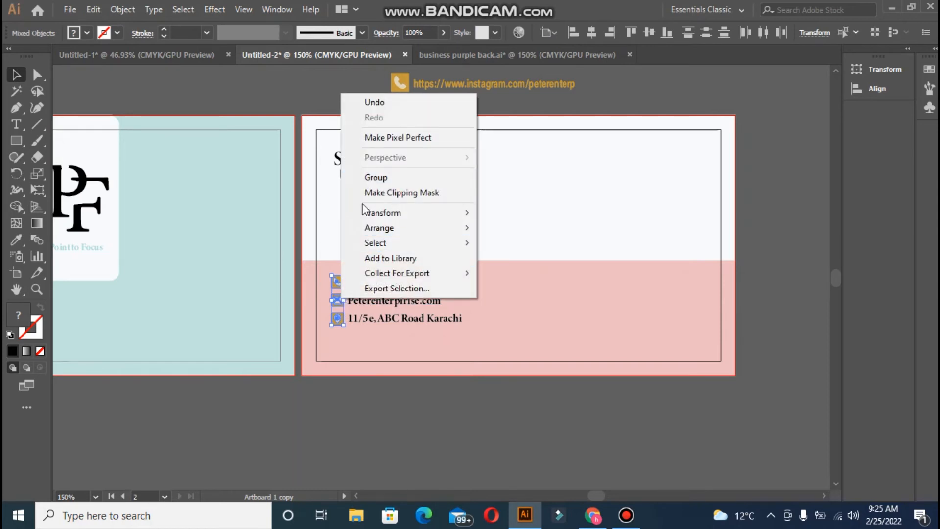
left_click(329, 200)
- Recolour the phone and email icons black by sampling the black F with the Eyedropper
left_click(341, 283)
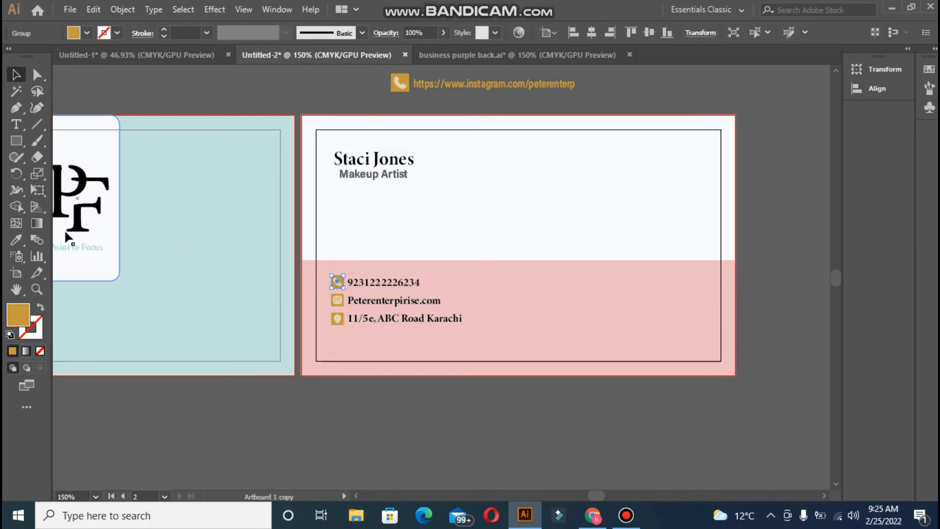
key("i")
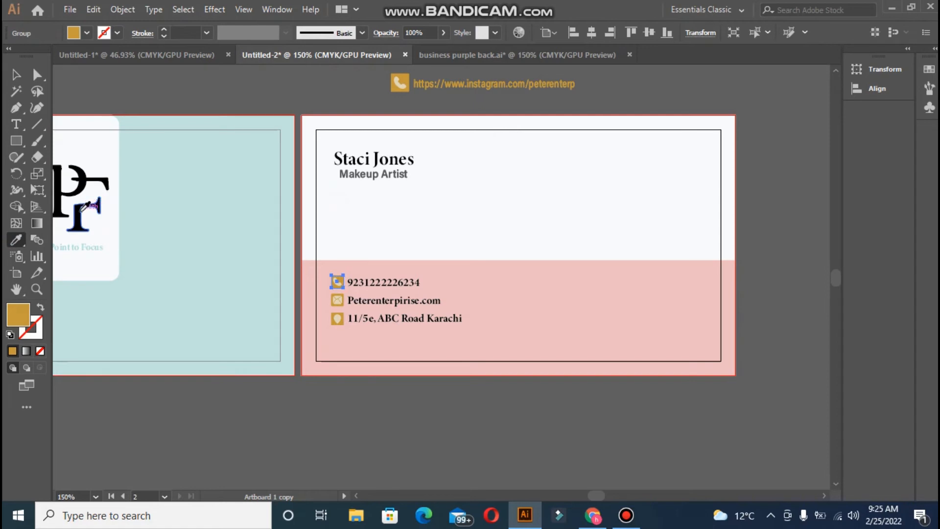
left_click(79, 211)
key("v")
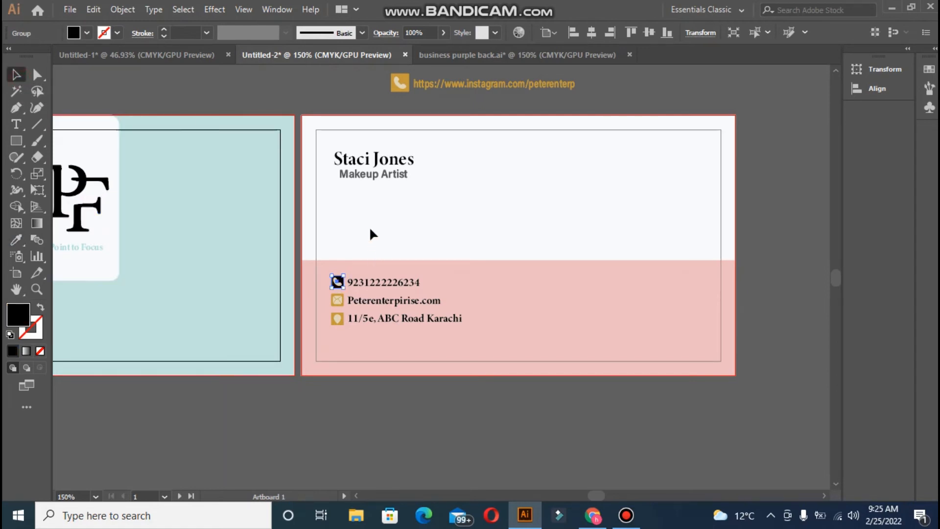
left_click(369, 226)
left_click(338, 302)
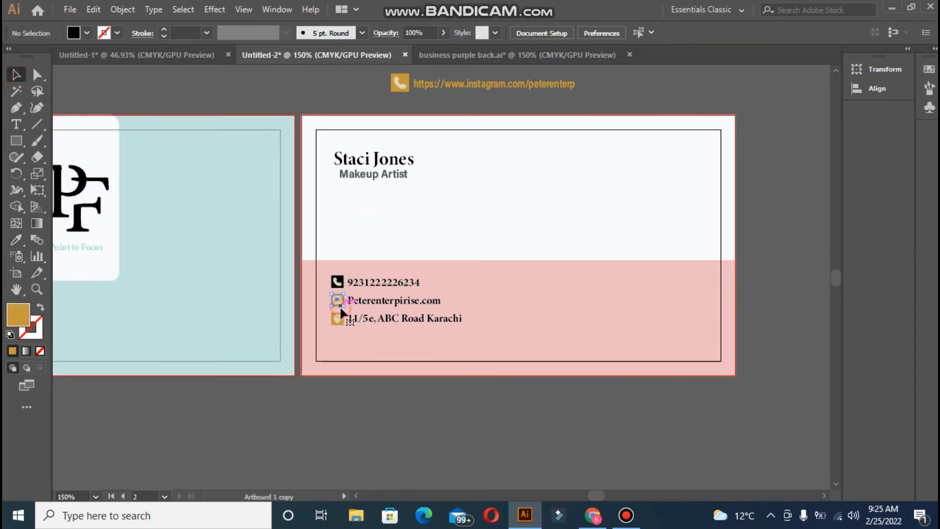
left_click(13, 240)
left_click(83, 212)
key("v")
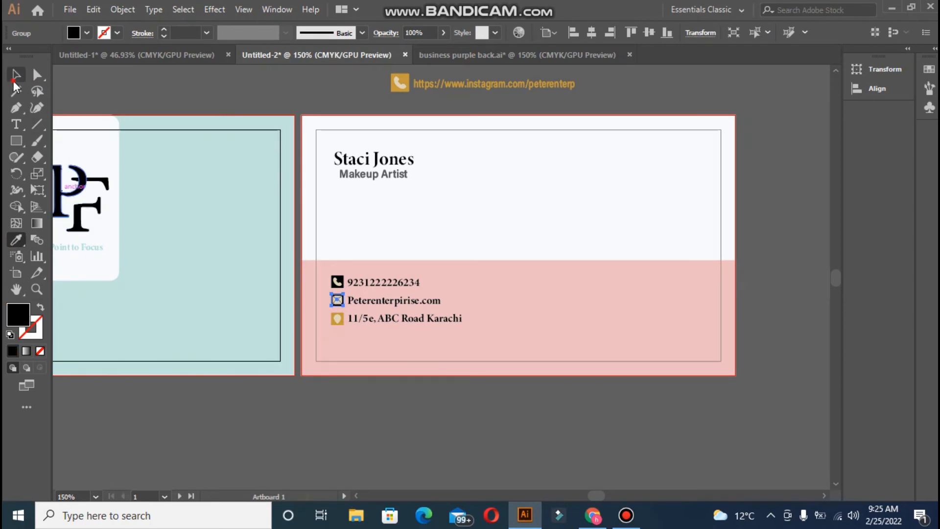
left_click(318, 323)
- Make the location icon black to match the F
left_click(334, 321)
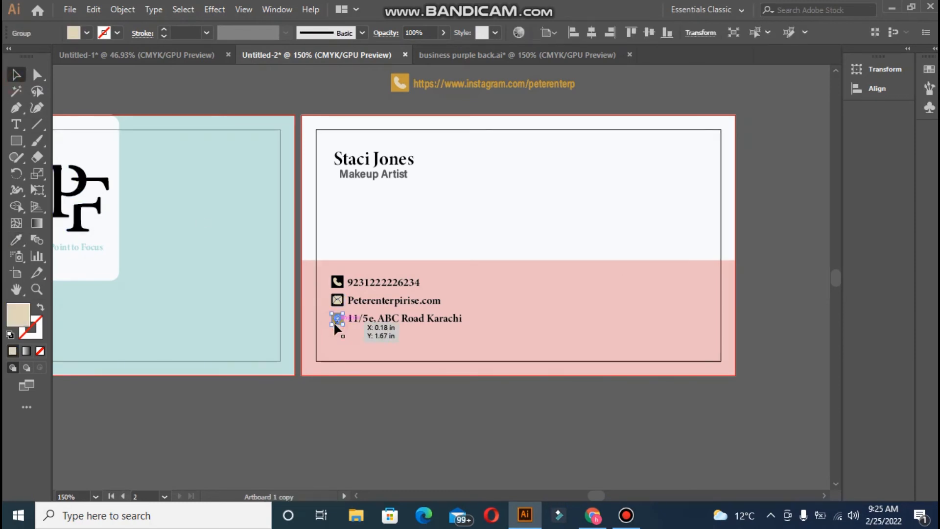
left_click(327, 339)
left_click(333, 323)
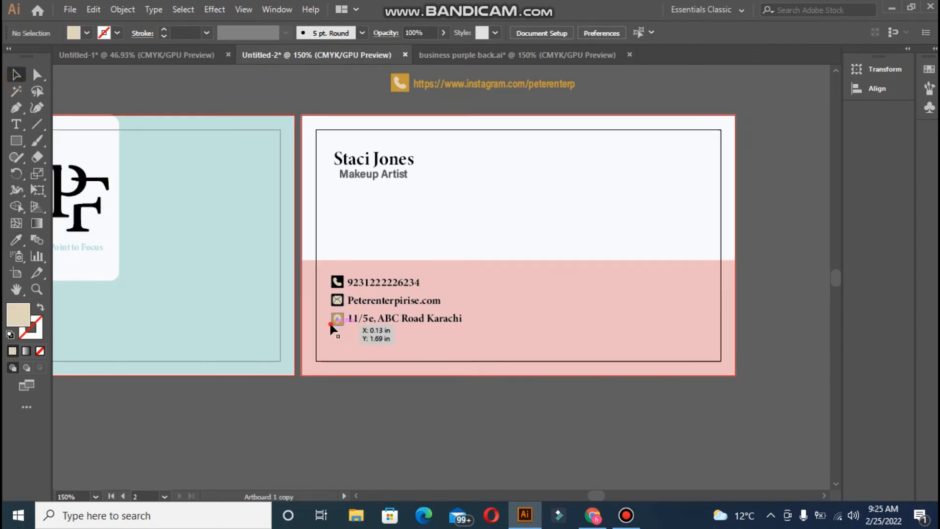
left_click(22, 238)
left_click(60, 198)
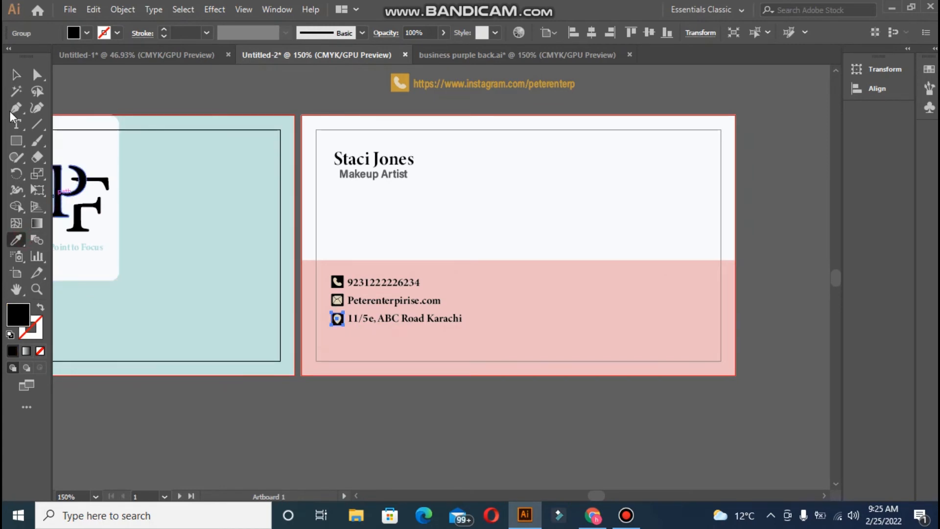
left_click(14, 78)
left_click(157, 84)
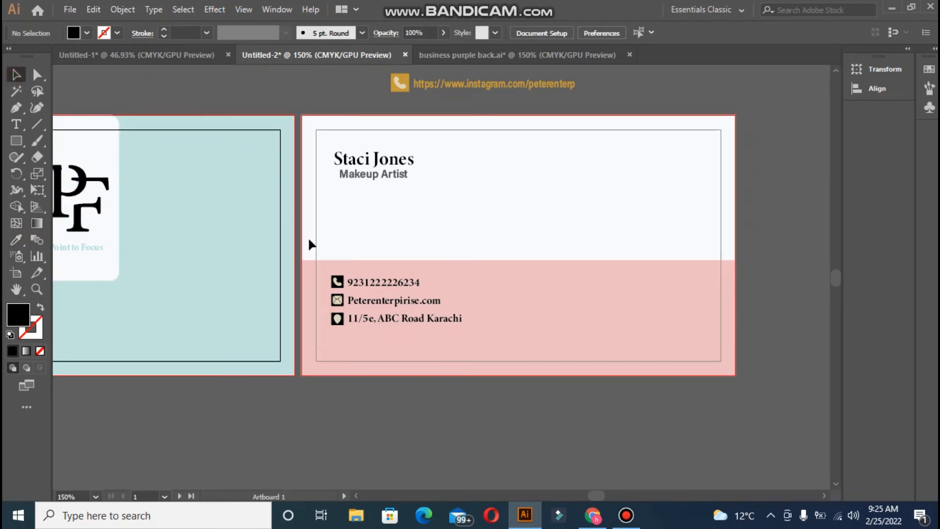
- Select all three contact icons and sample the lower band's pink onto them
left_click(340, 302)
left_click(337, 282, "shift")
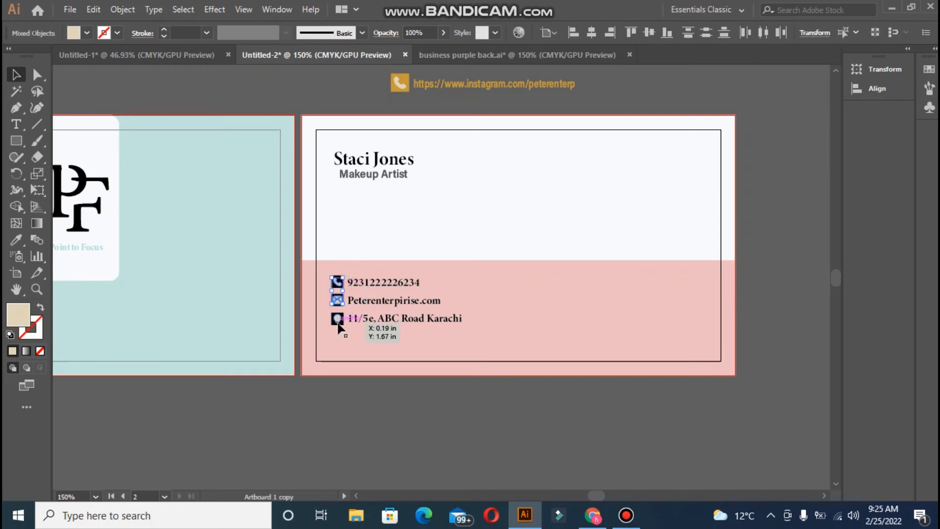
left_click(336, 318, "shift")
left_click(16, 240)
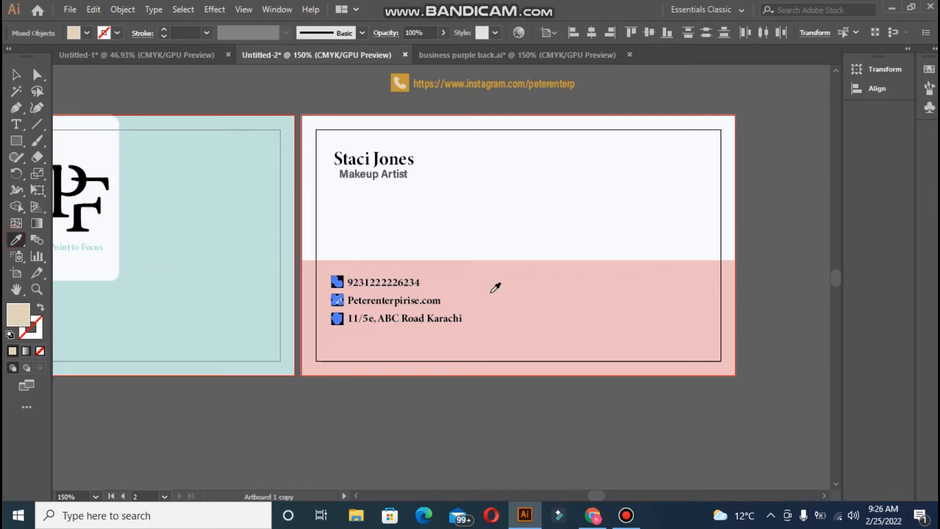
left_click(497, 274)
left_click(16, 78)
left_click(210, 102)
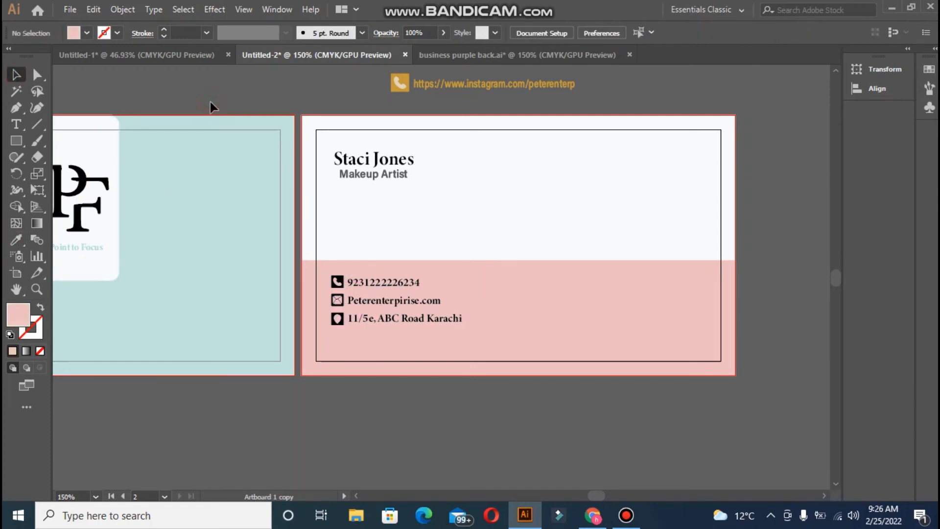
- Nudge the contact icons and their text two steps down within the pink band
left_click_drag(326, 268, 476, 337)
key("Down")
key("Down")
key("Down")
key("Down")
key("Down")
key("Down")
key("Down")
key("Down")
key("Down")
key("Down")
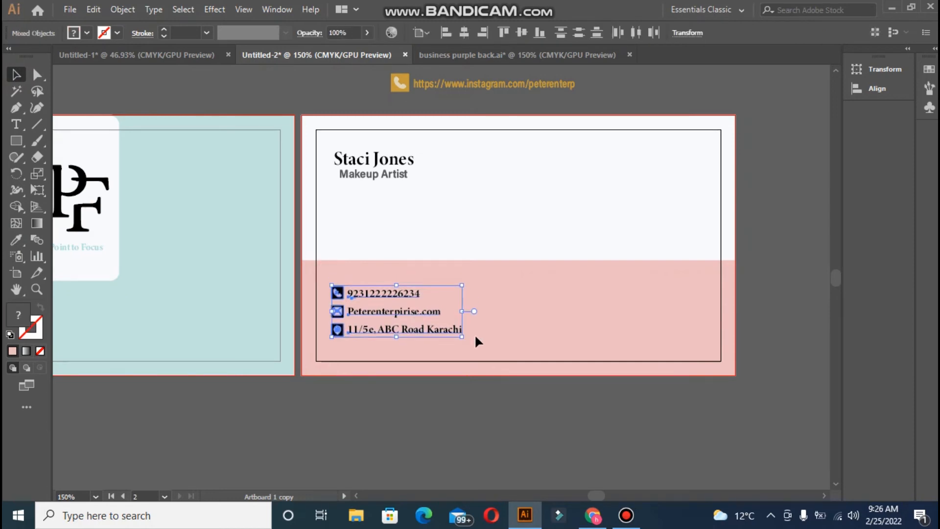
key("Down")
key("Down")
key("Down")
key("Down")
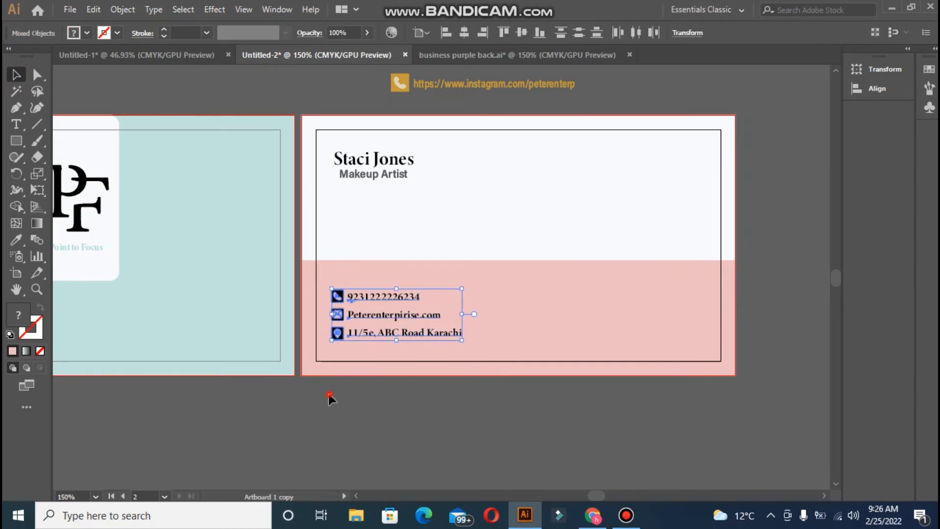
left_click(328, 395)
- Check the name, title and contact layout, then drag the PF logo toward the back card
left_click_drag(326, 148, 387, 357)
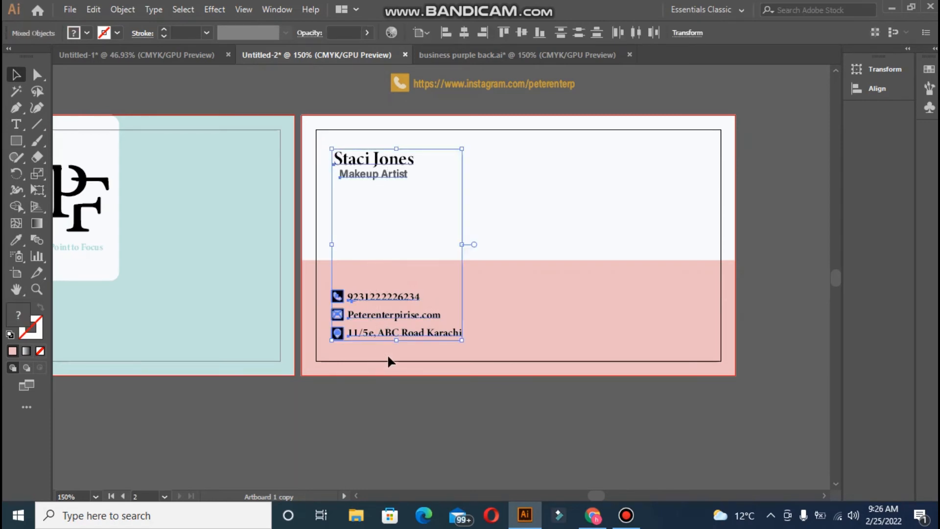
left_click(387, 377)
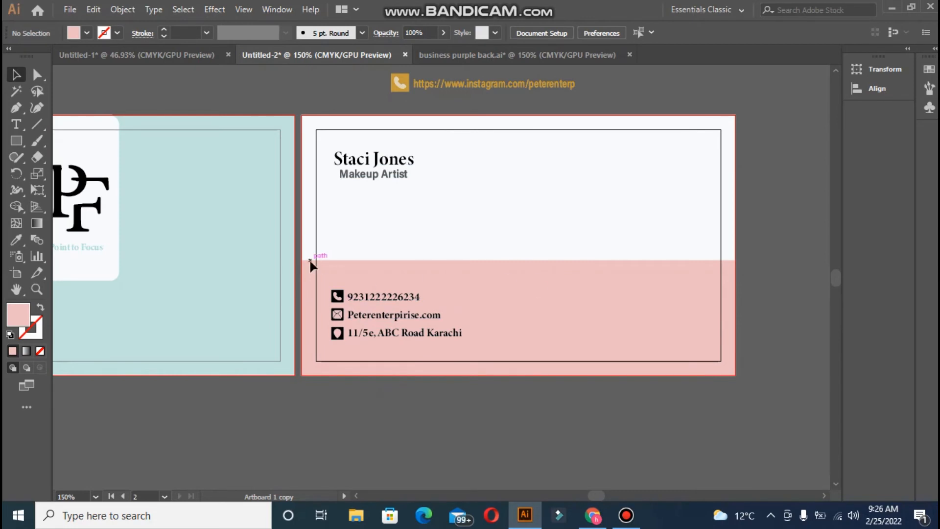
left_click_drag(59, 201, 578, 258)
- Place a PF logo copy at the back card's right, brought to front, nudged up and left
key("ctrl+z")
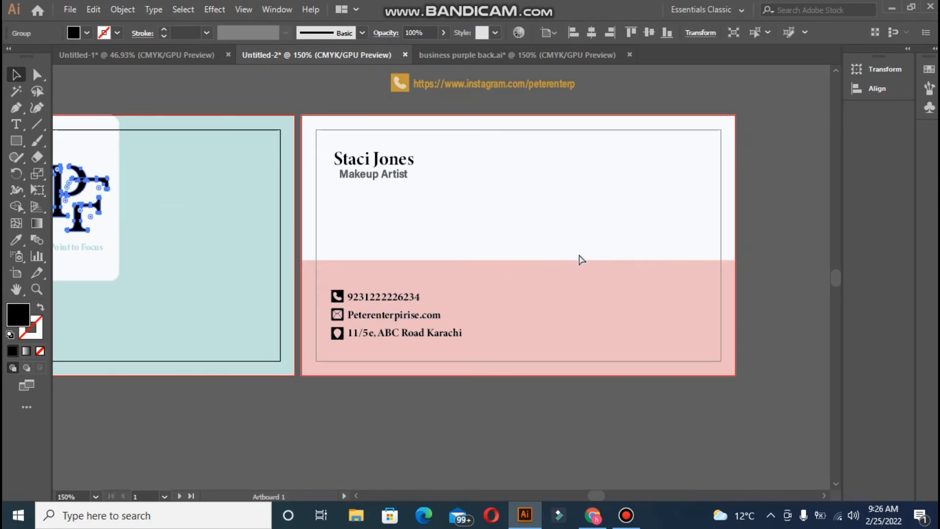
left_click_drag(76, 223, 659, 255)
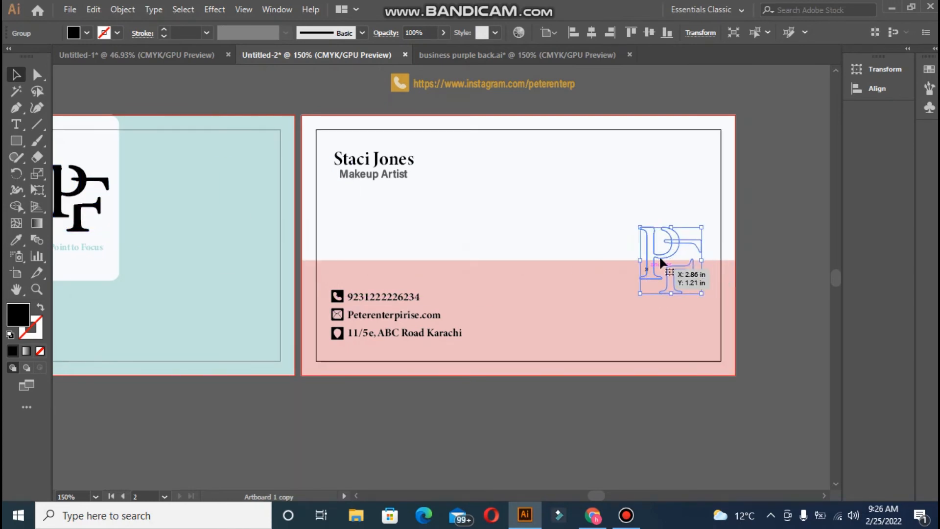
right_click(650, 259)
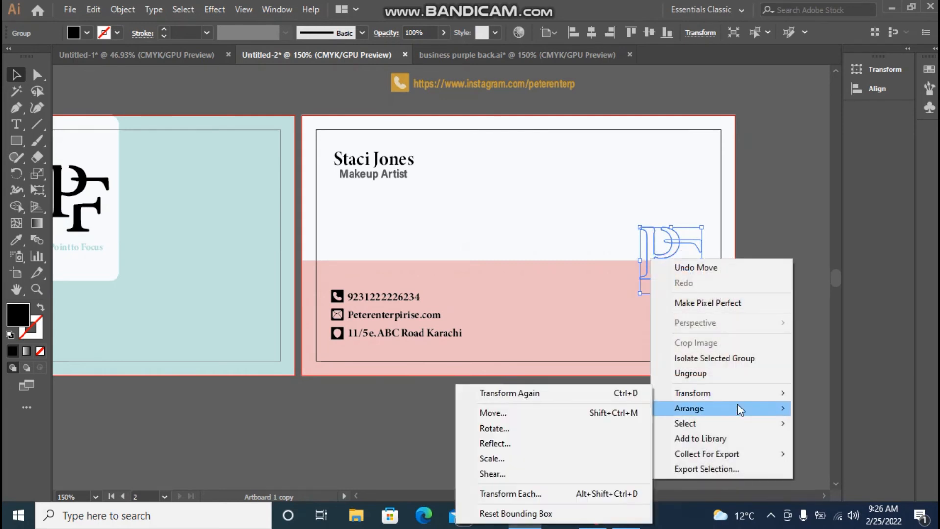
mouse_move(738, 408)
left_click(609, 408)
left_click(635, 401)
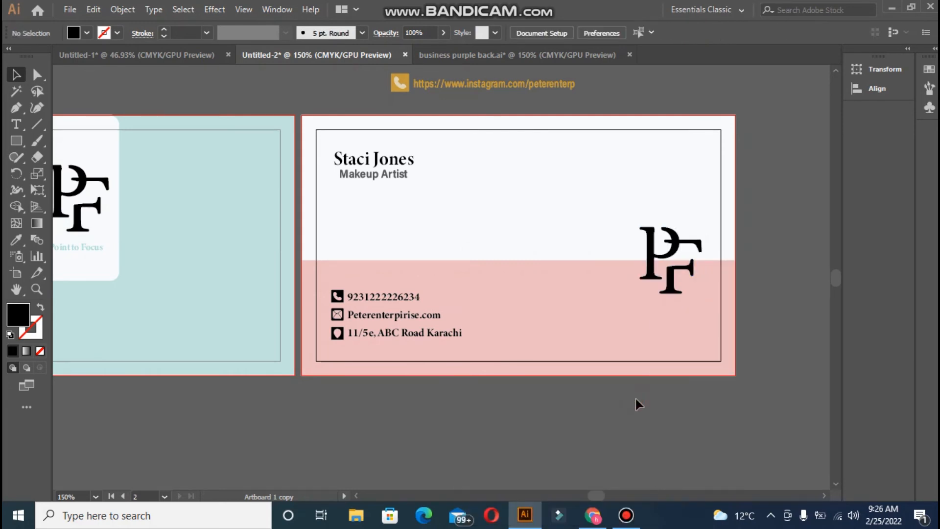
left_click_drag(648, 268, 647, 263)
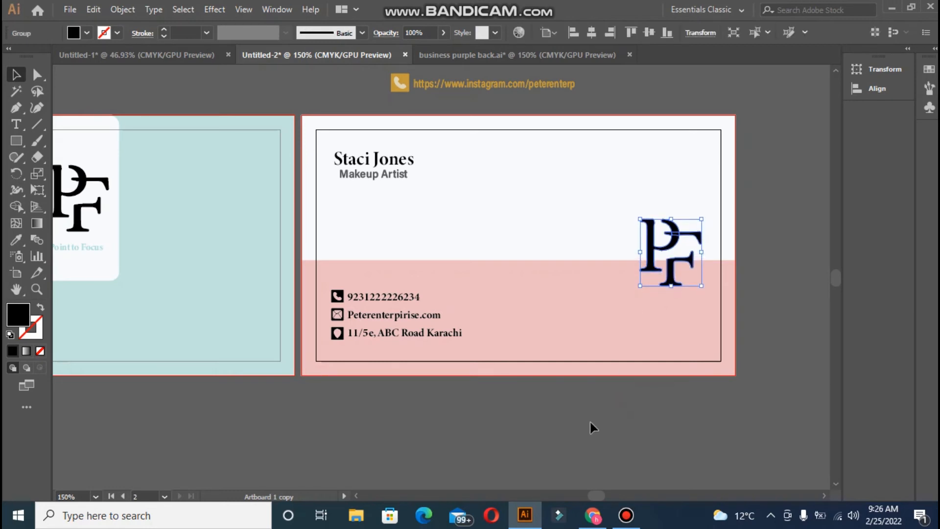
key("Left")
key("Left")
key("Left")
key("Left")
key("Left")
key("Left")
key("Left")
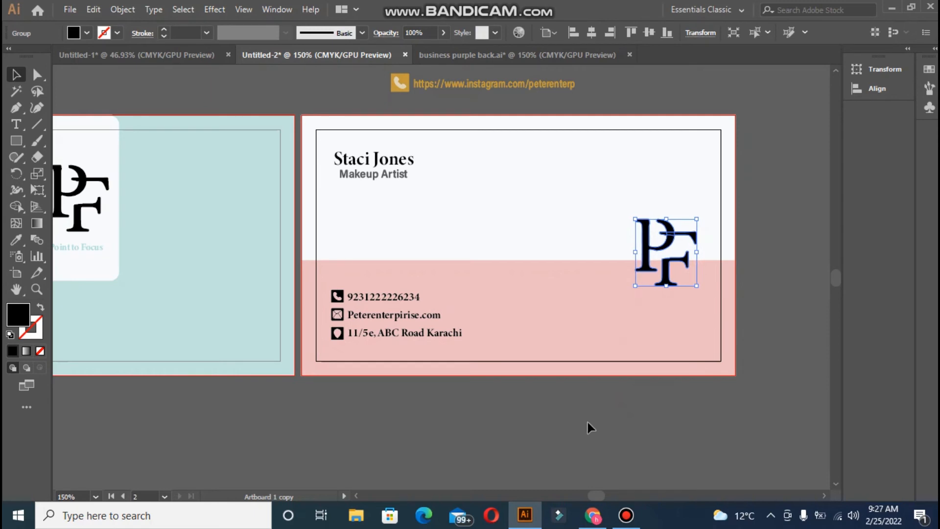
left_click(489, 466)
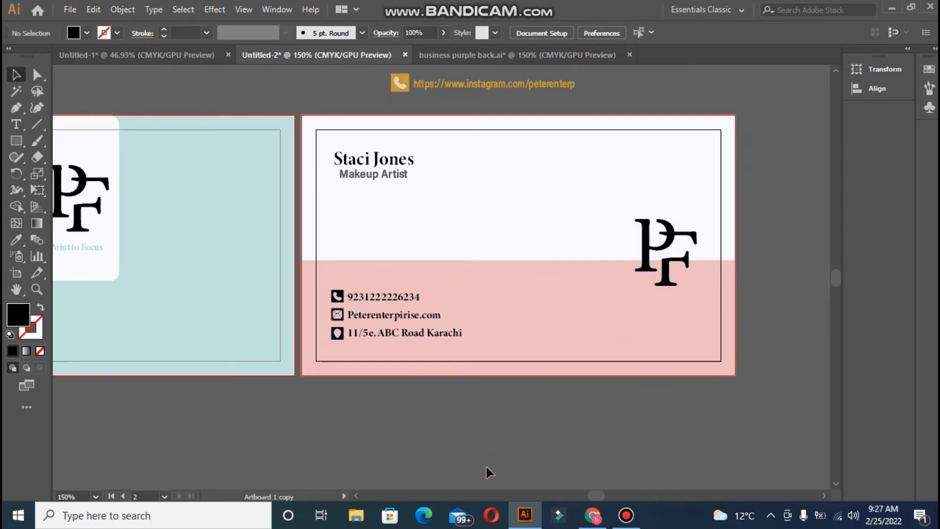
- Open qr_code_PNG26 from the Desktop's inspiraton folder
left_click(69, 10)
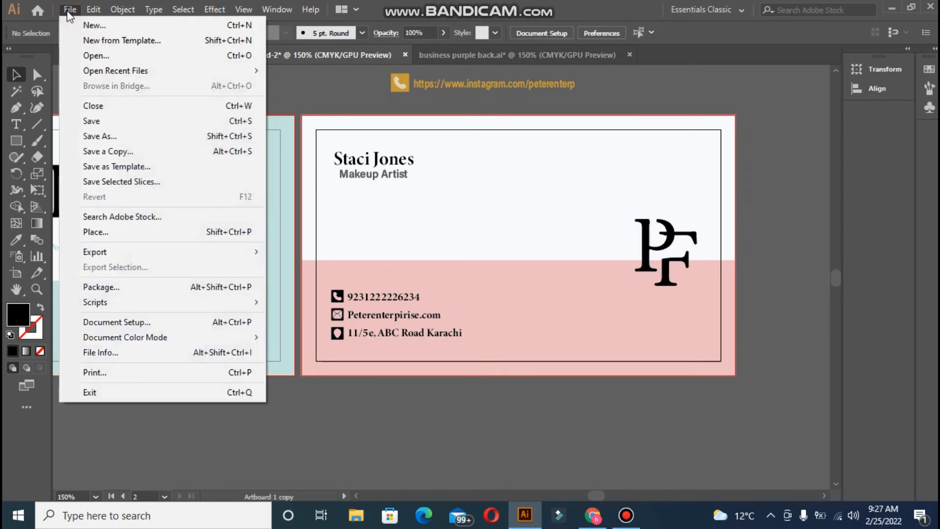
left_click(93, 56)
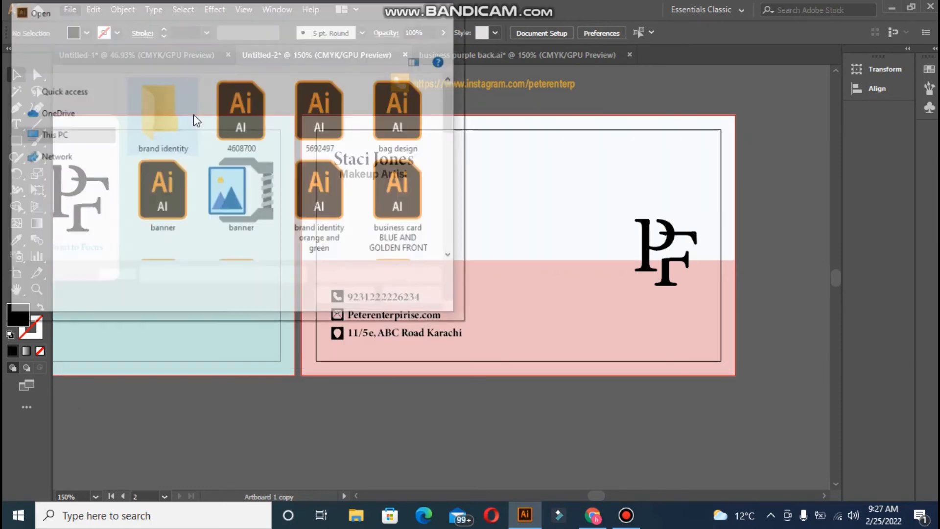
left_click(128, 37)
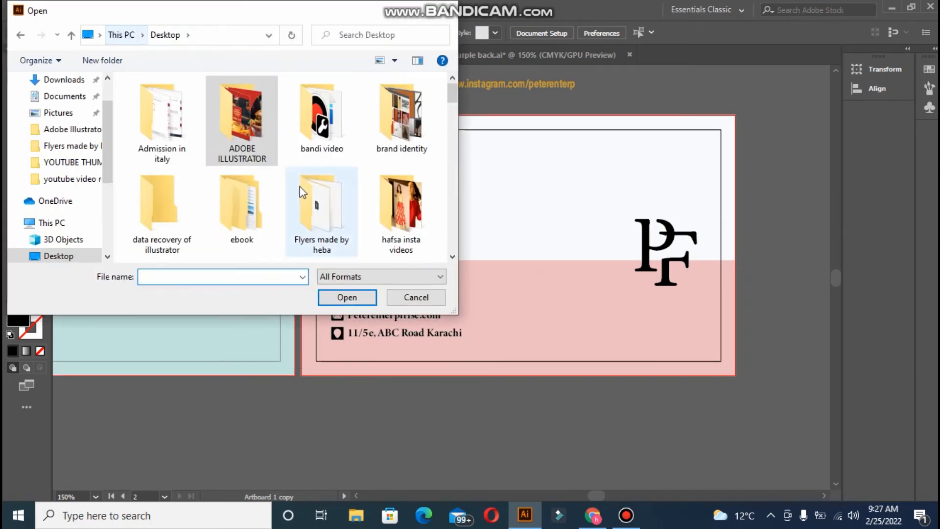
left_click_drag(451, 100, 452, 127)
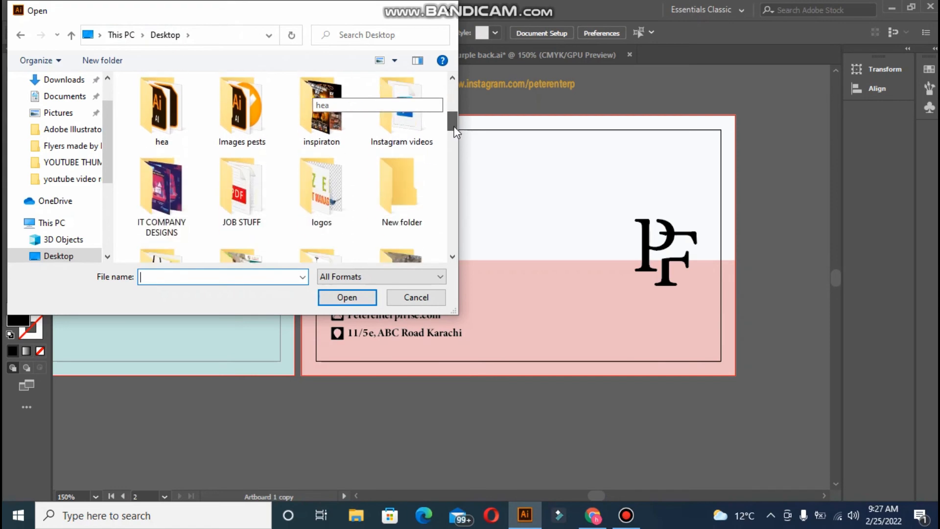
double_click(324, 122)
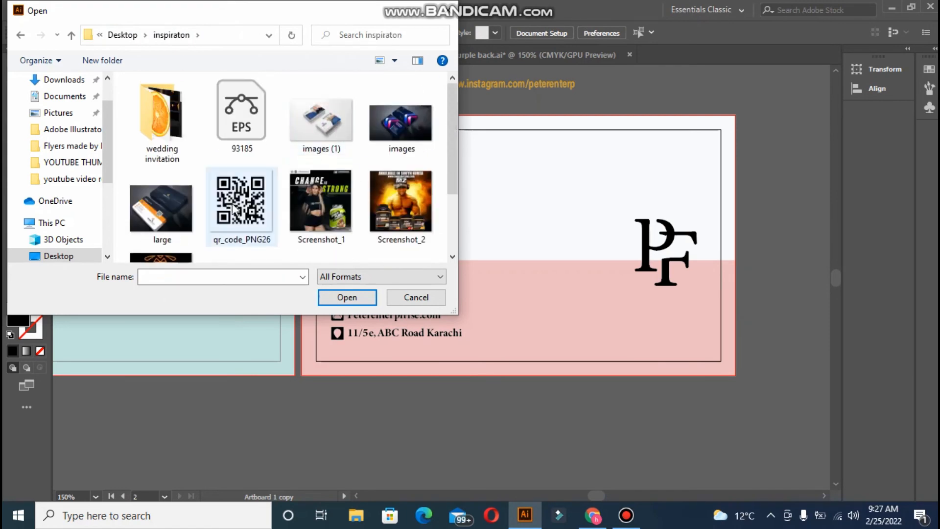
left_click(249, 213)
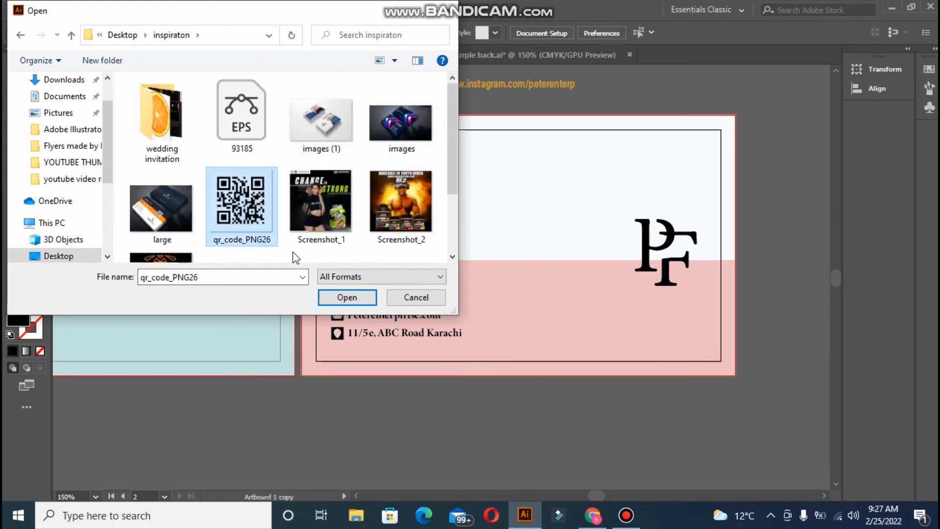
left_click(345, 297)
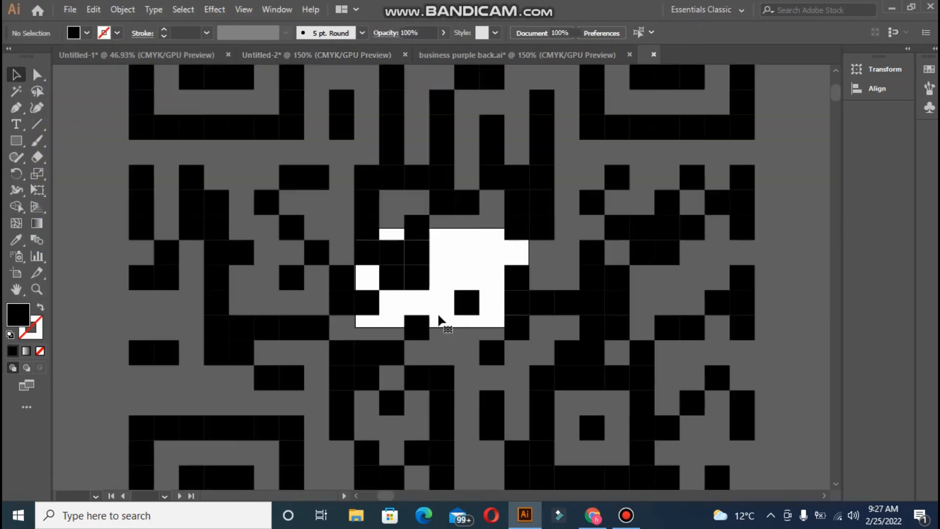
- Shrink the QR code image and copy it with Ctrl+C
key("ctrl+minus")
key("ctrl+minus")
key("ctrl+minus")
key("ctrl+minus")
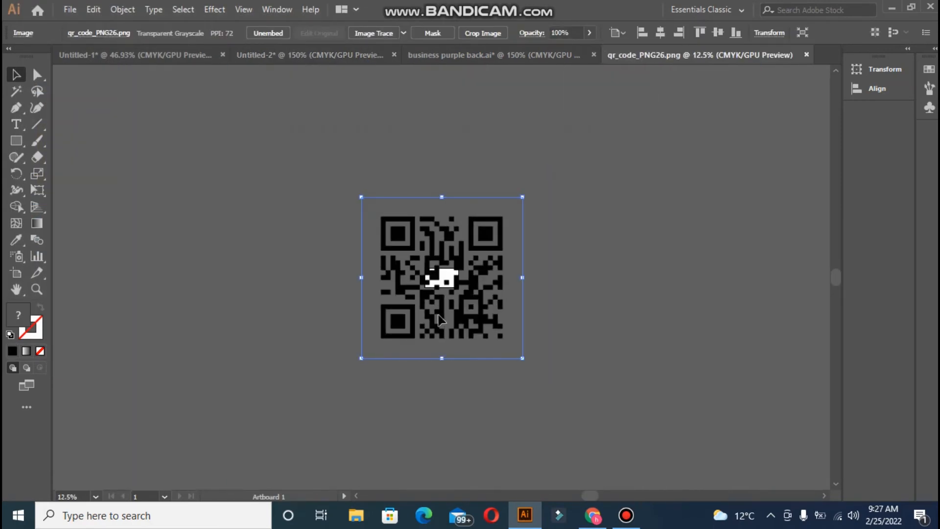
left_click_drag(361, 197, 496, 332)
key("ctrl+c")
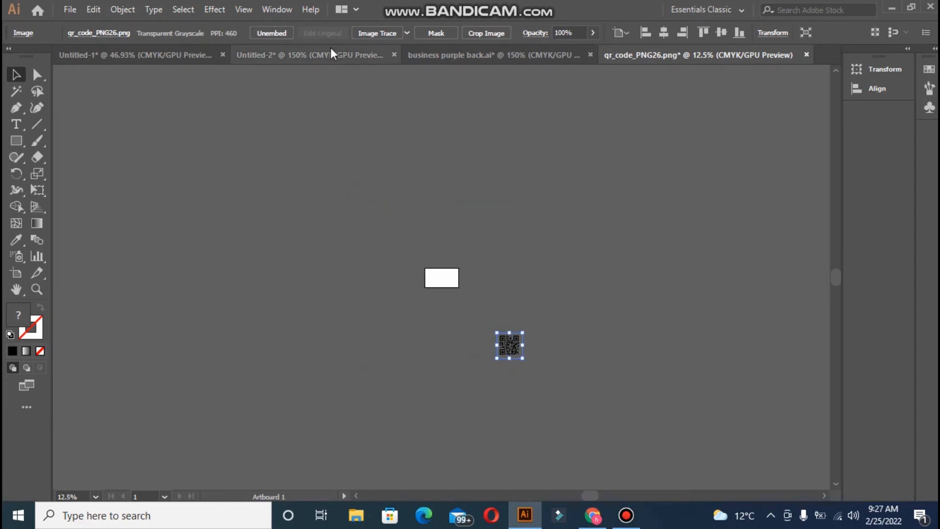
left_click(333, 55)
- Paste the QR code, scale it down, and position it at the back card's lower right
key("ctrl+v")
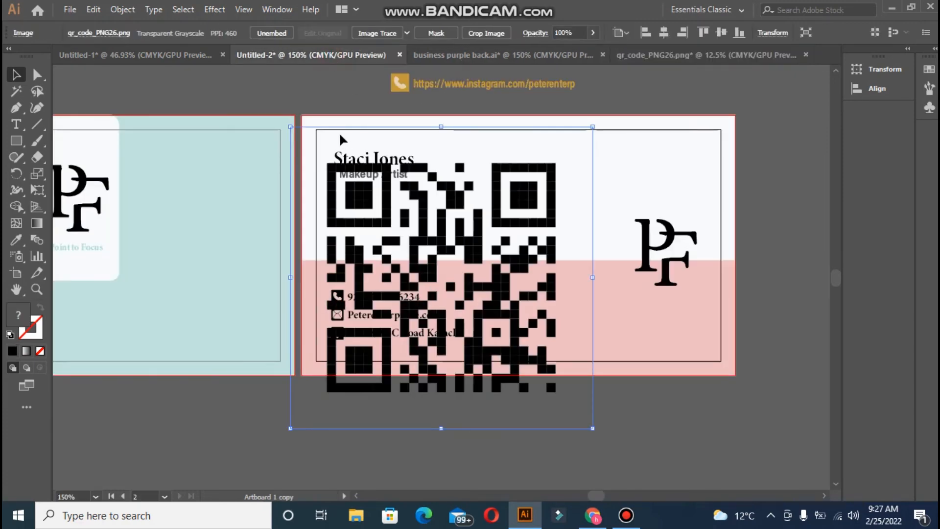
left_click_drag(288, 128, 526, 363)
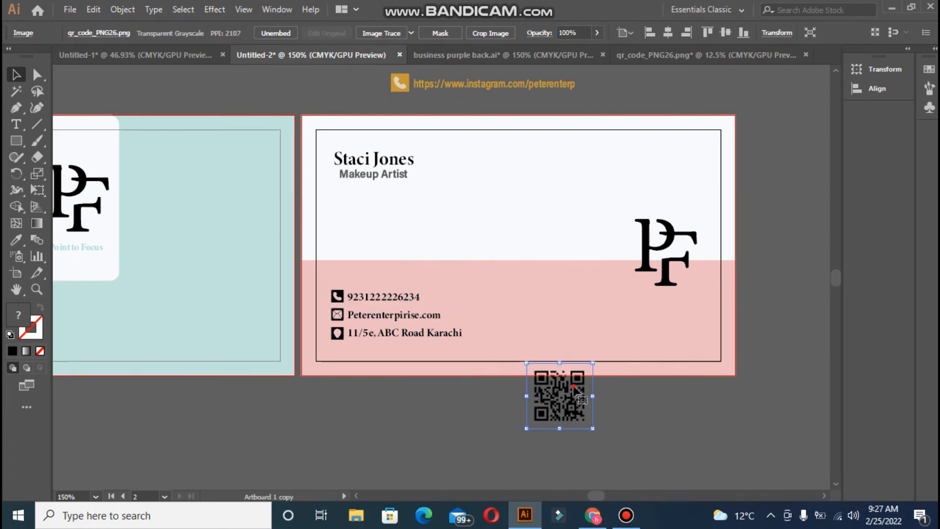
left_click_drag(579, 392, 672, 324)
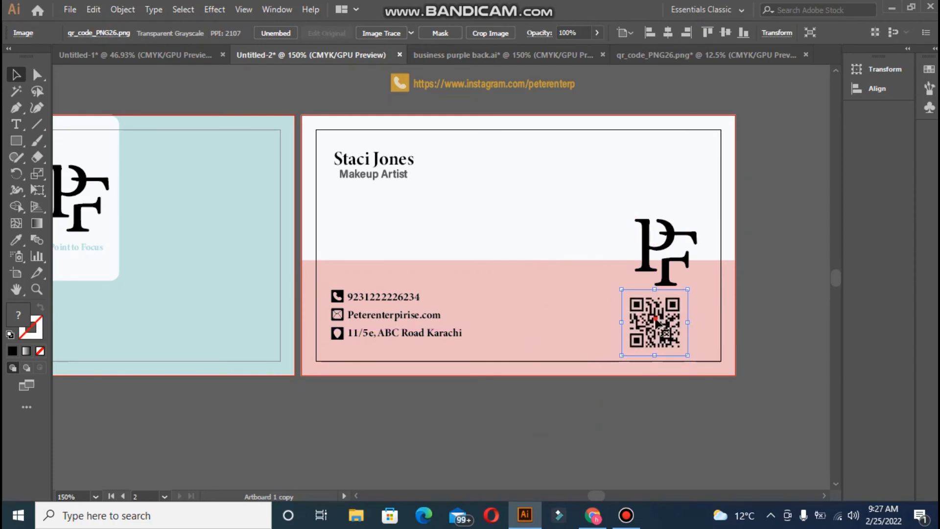
left_click_drag(686, 307, 663, 167)
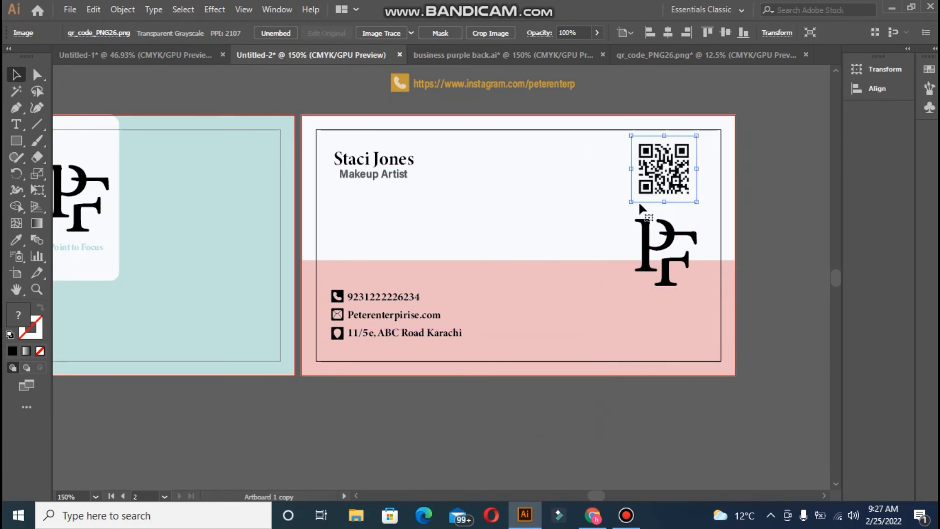
left_click(610, 398)
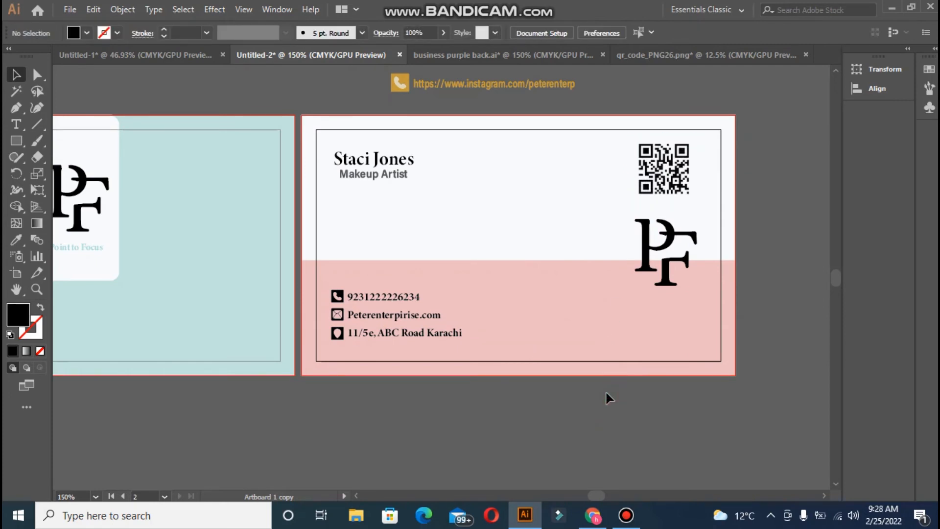
left_click_drag(673, 182, 669, 339)
left_click(609, 431)
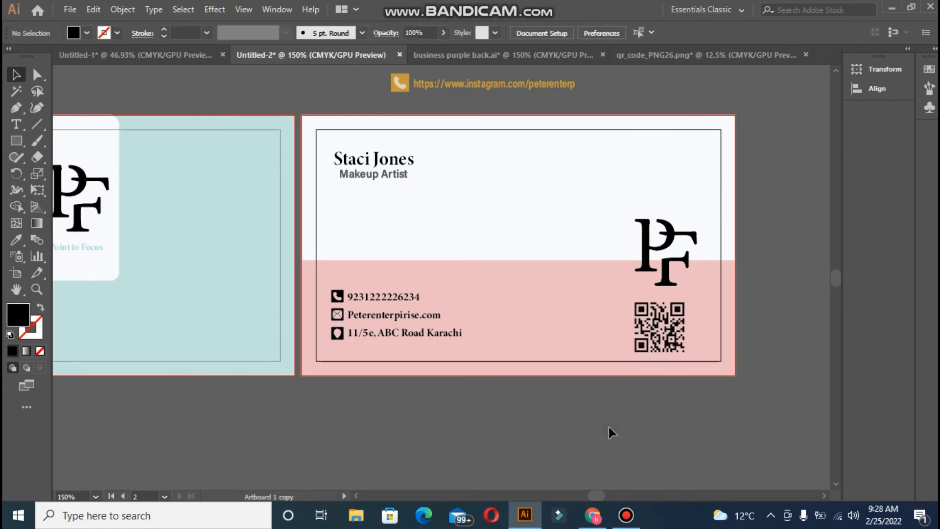
left_click(650, 356)
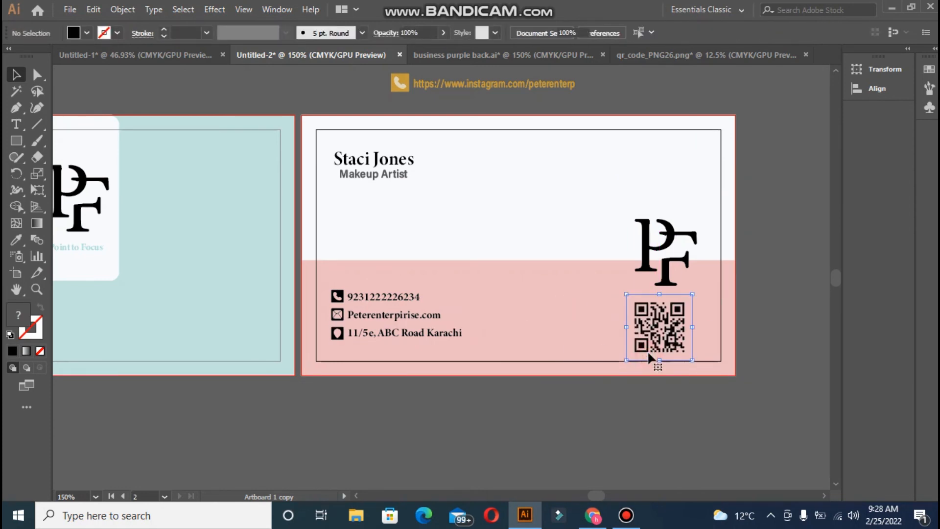
left_click(644, 388)
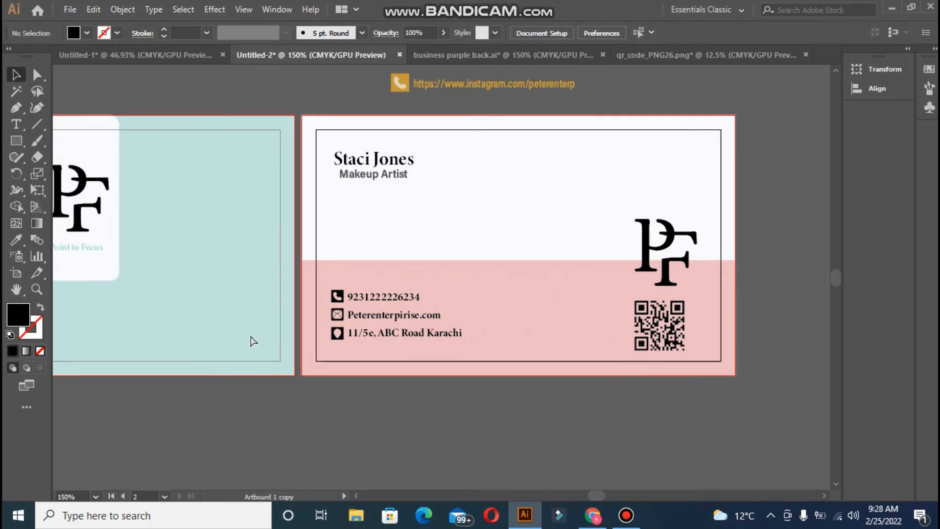
- Remove the pink and teal swatch rectangles and the spare contact-icon group, then zoom to 100%
key("ctrl+minus")
key("ctrl+minus")
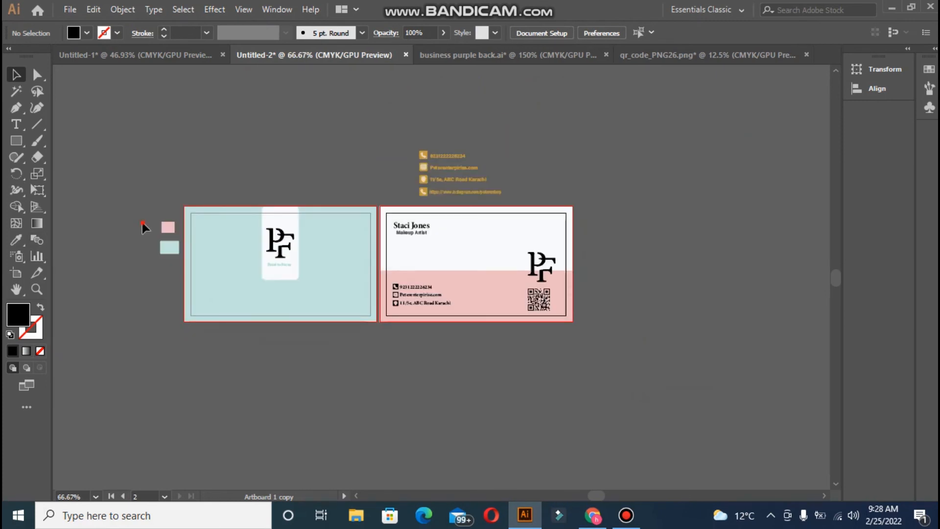
key("ctrl+z")
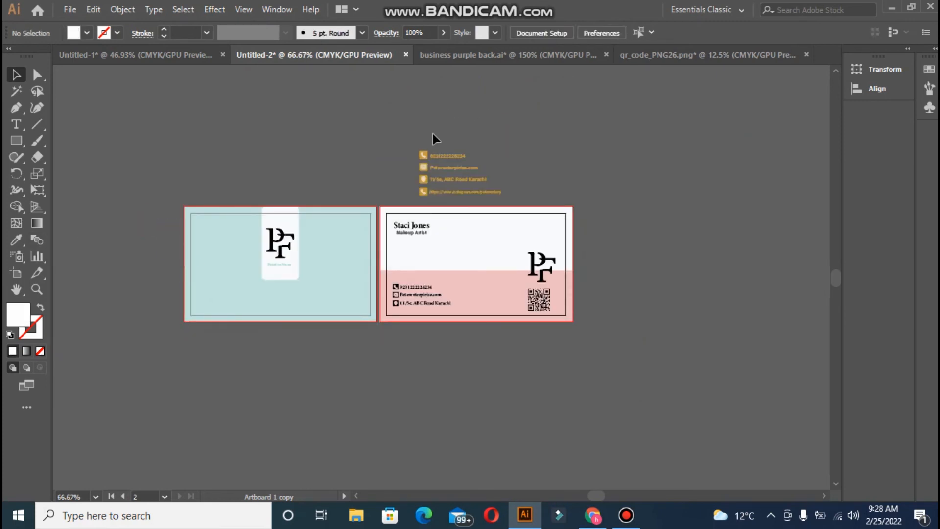
key("ctrl+z")
key("ctrl+z")
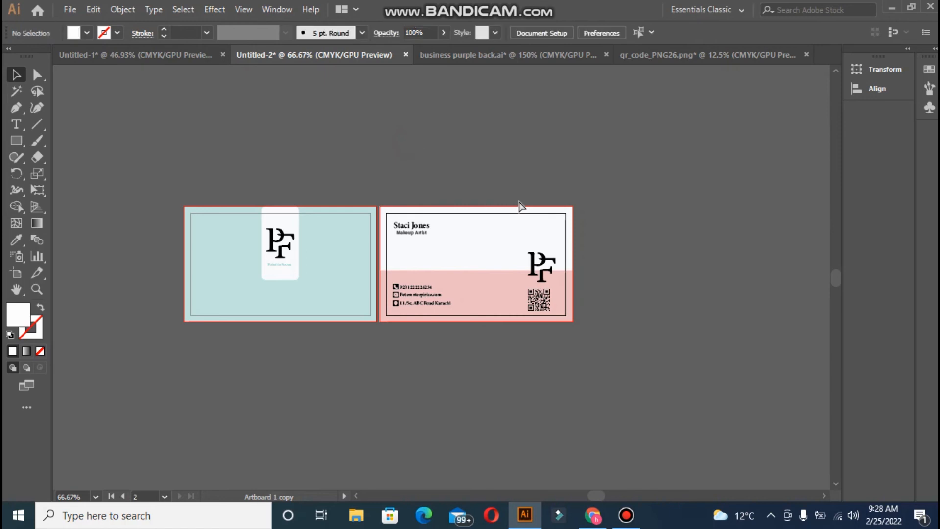
key("ctrl+plus")
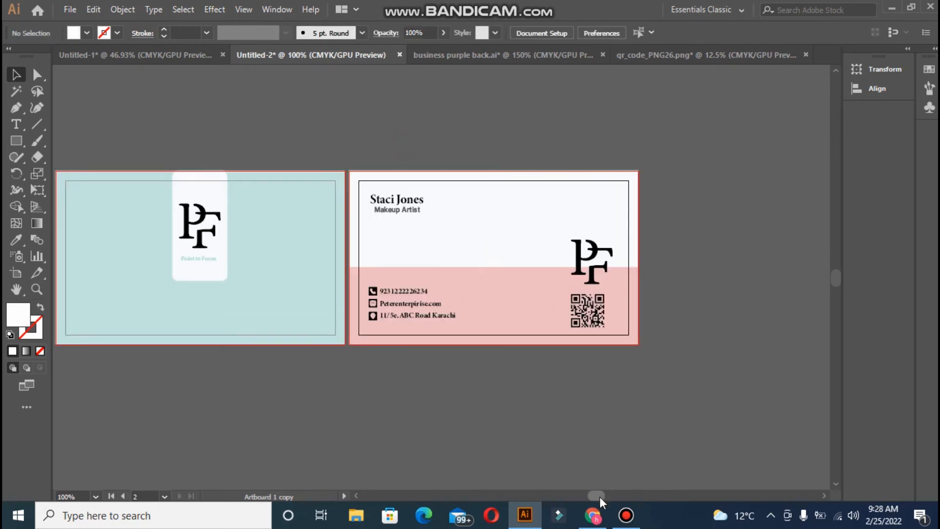
left_click_drag(595, 497, 597, 500)
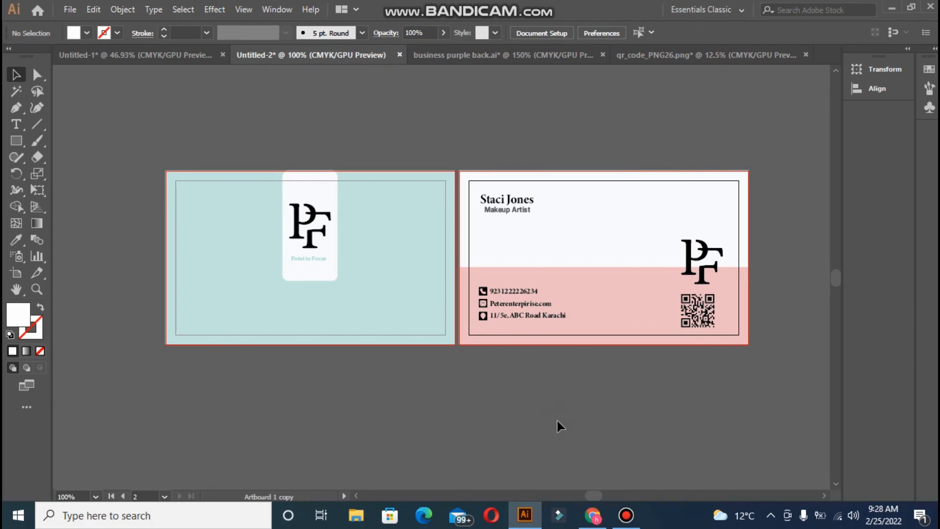
left_click(16, 124)
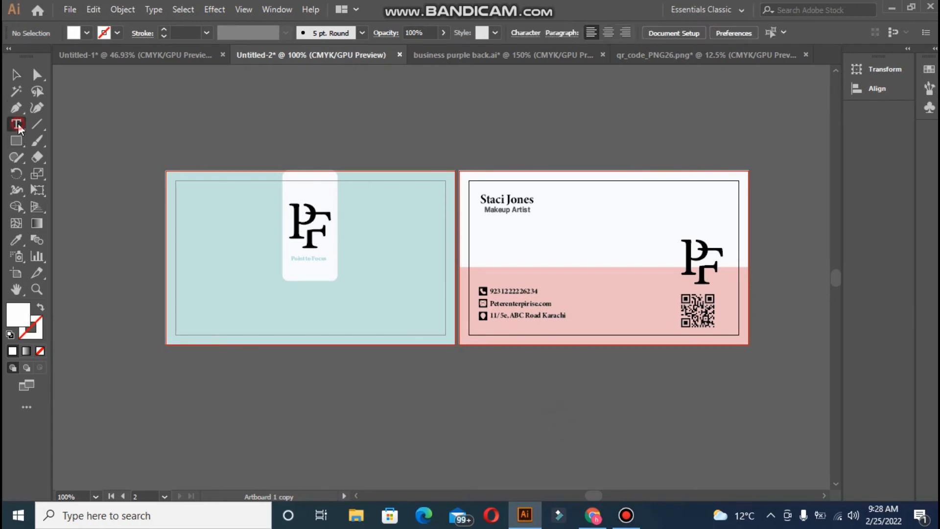
left_click(260, 307)
key("BackSpace")
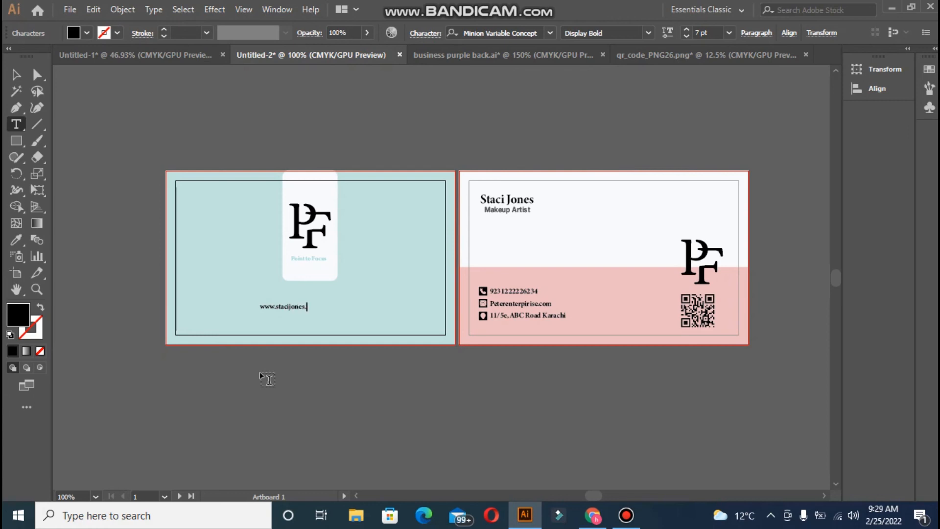
left_click(16, 75)
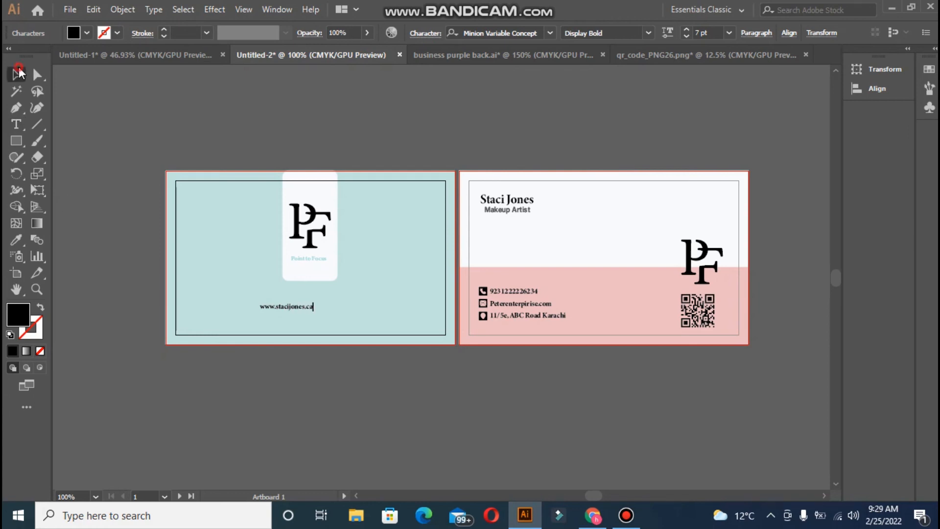
left_click(187, 242)
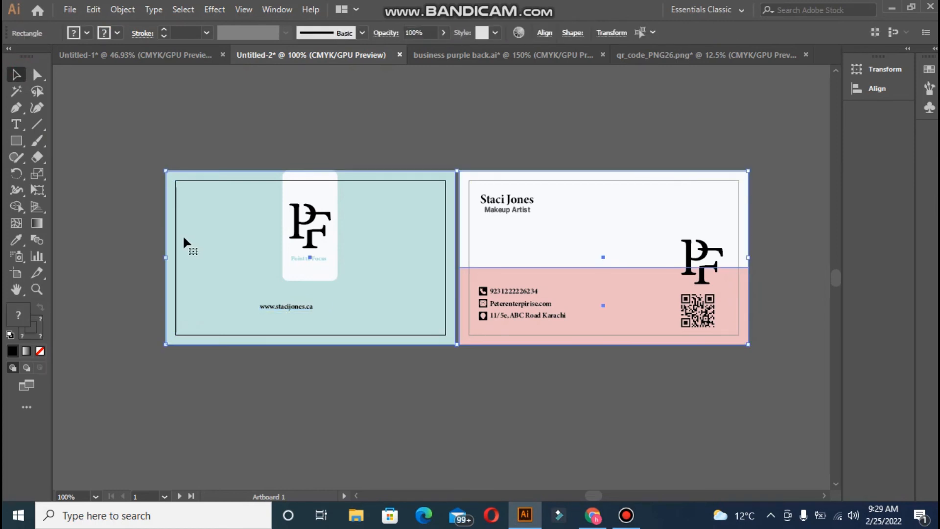
- Enlarge the web address, centre it horizontally, and nudge it toward the card's bottom
left_click(308, 312)
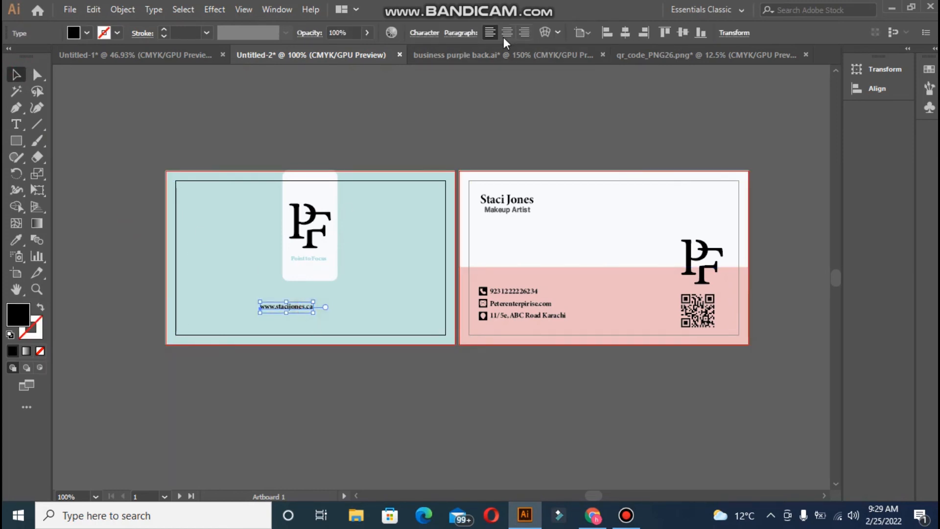
left_click(625, 33)
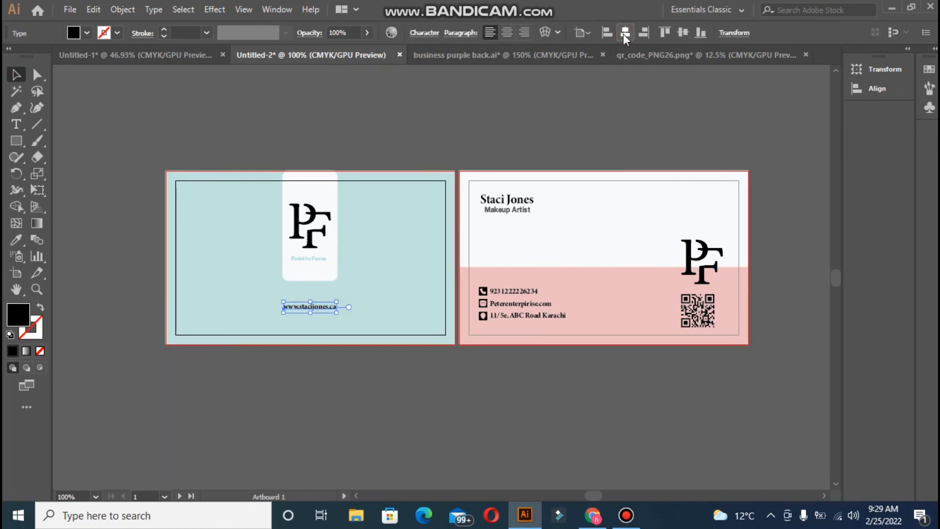
left_click_drag(336, 313, 369, 318)
left_click(622, 37)
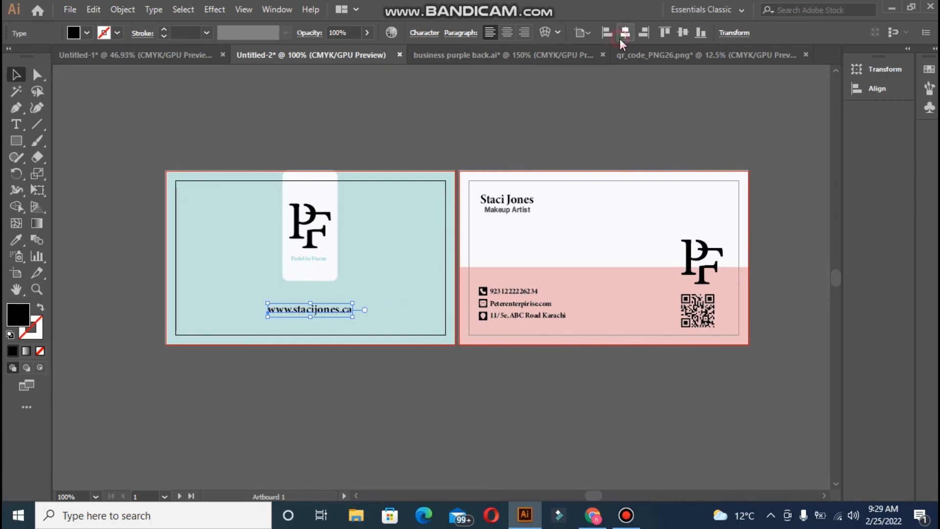
key("Down")
key("Down")
key("Down")
key("Down")
key("Down")
key("Down")
key("Down")
key("Down")
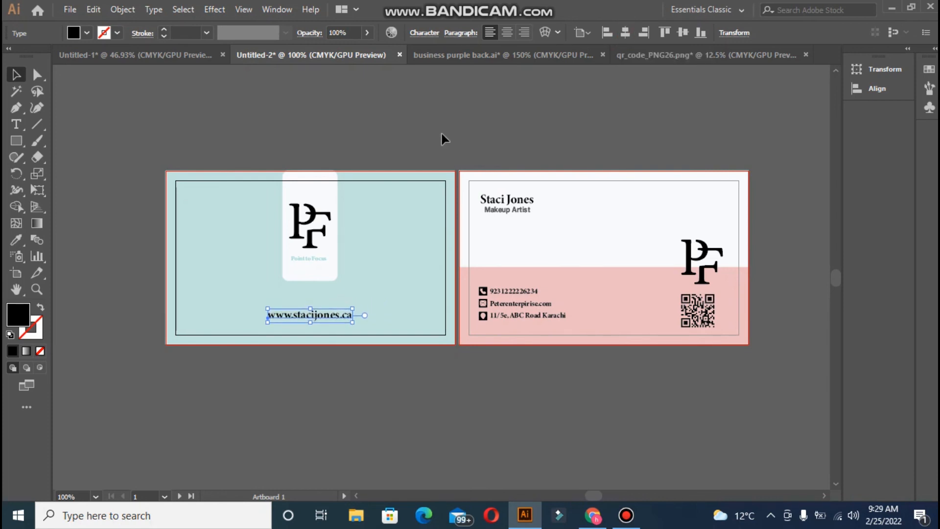
left_click(444, 142)
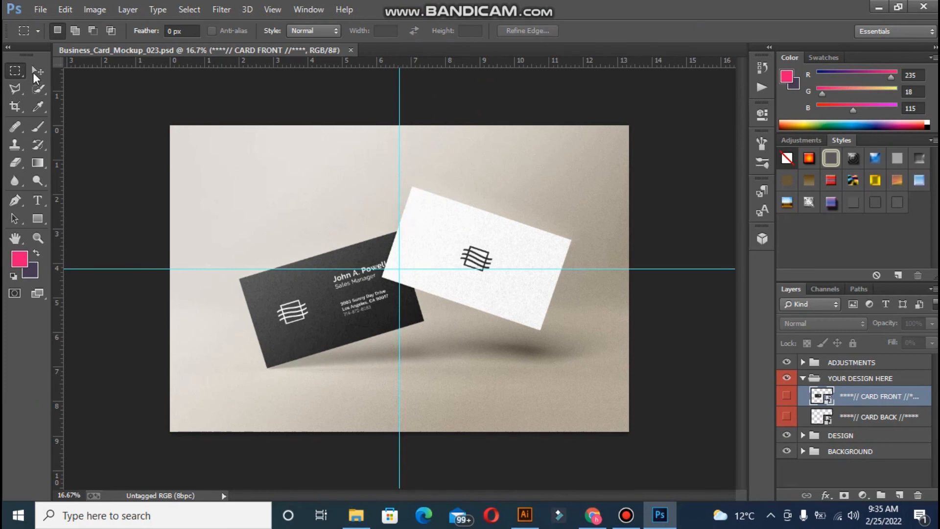
- Clear the guides from the mockup and open the card front contents
left_click(36, 73)
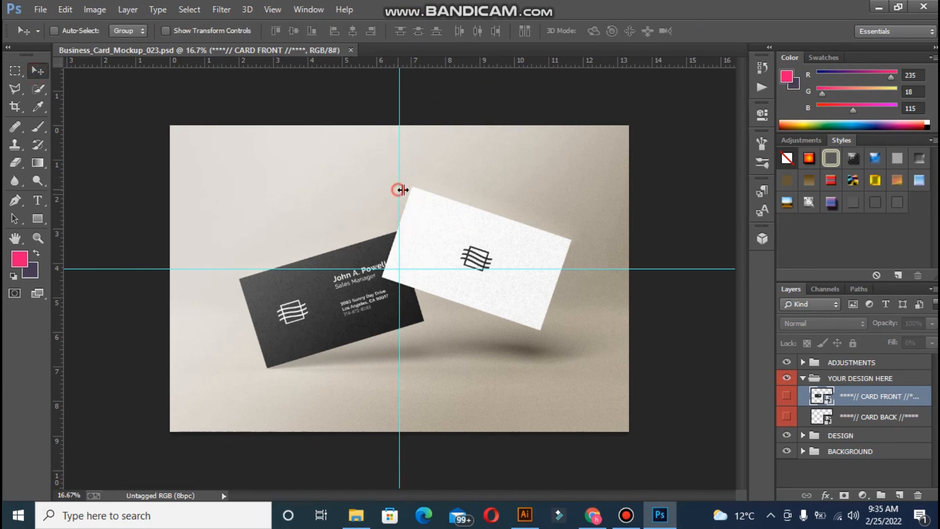
left_click_drag(402, 189, 776, 198)
left_click_drag(559, 268, 603, 488)
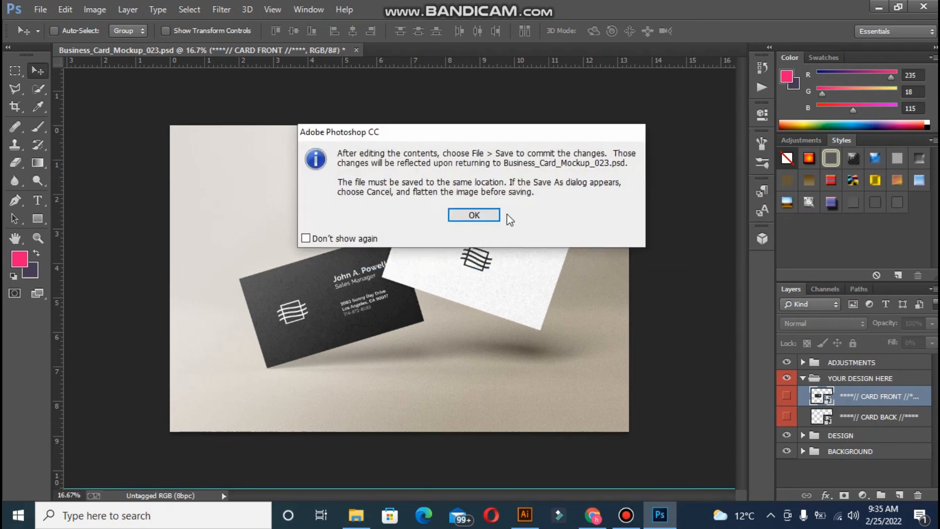
left_click(489, 214)
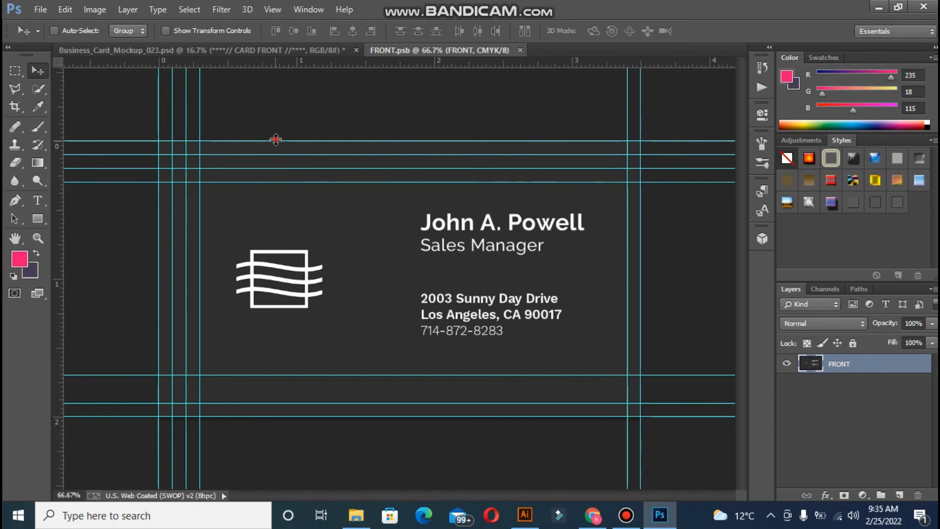
left_click_drag(275, 140, 313, 44)
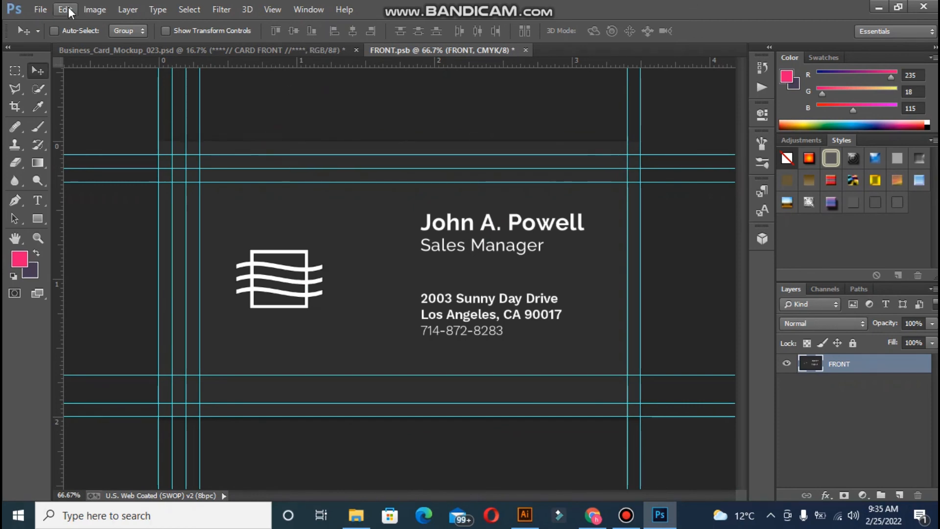
key("ctrl+z")
- Open the blue and pink business card file and paste the teal PF design into FRONT.psb, filling the card
left_click(42, 8)
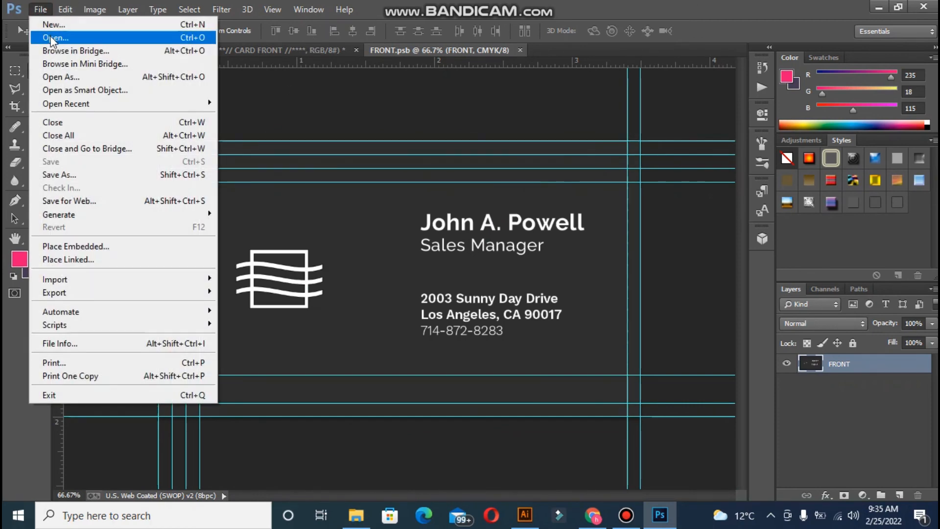
left_click(52, 38)
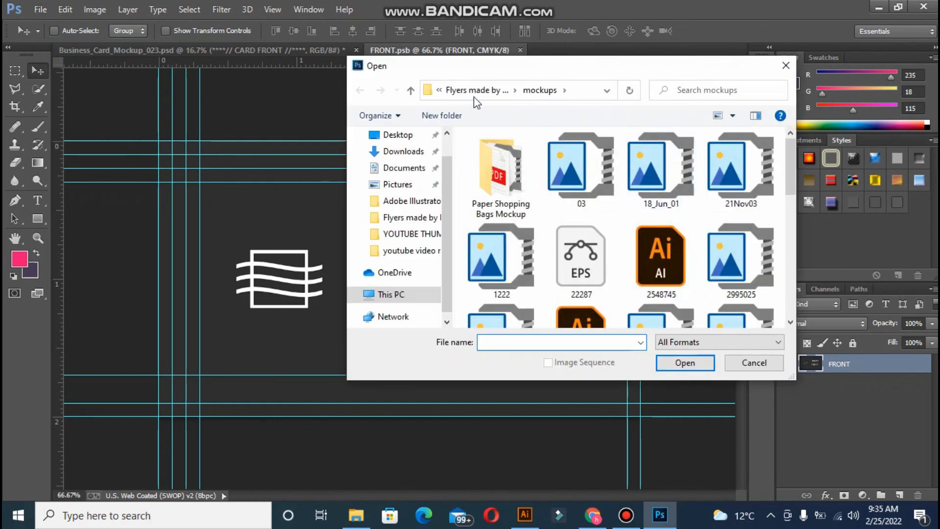
double_click(752, 264)
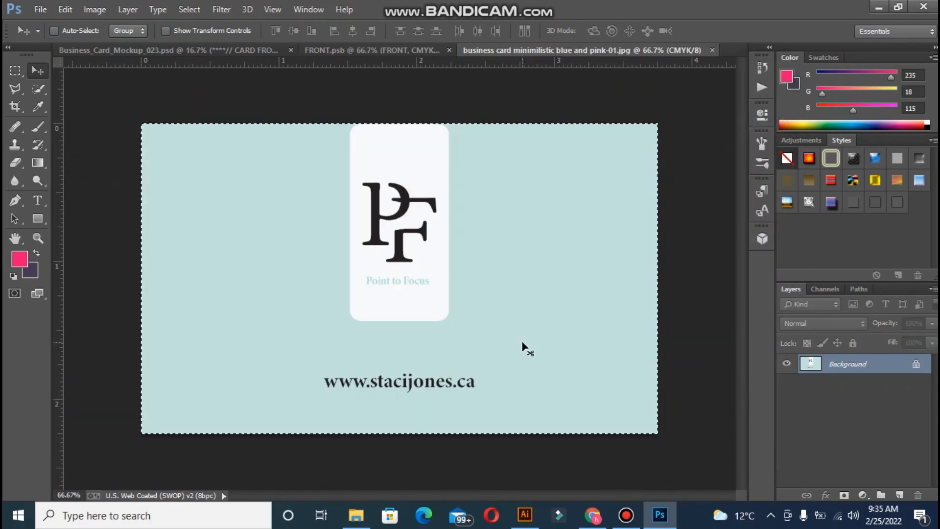
left_click(410, 47)
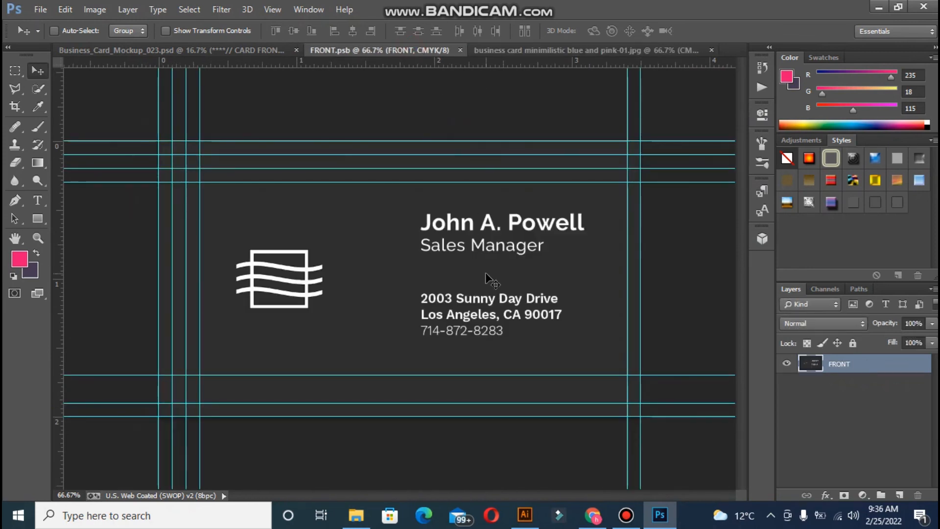
key("ctrl+v")
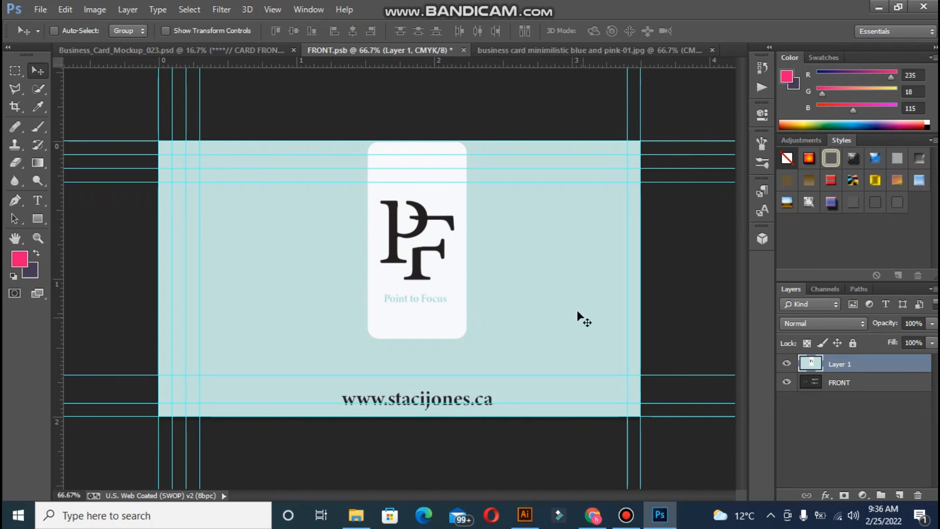
left_click_drag(488, 293, 451, 279)
- Close FRONT.psb saving changes, and open the CARD BACK contents
left_click(463, 50)
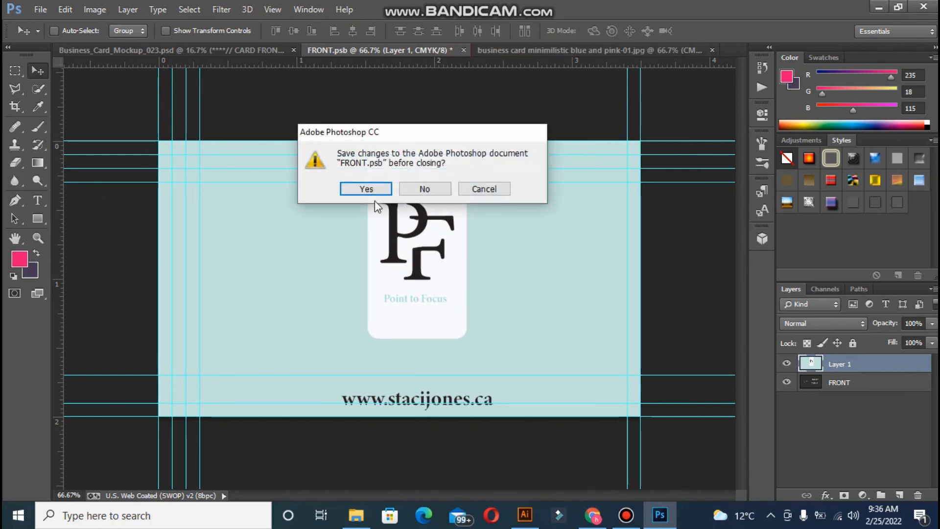
left_click(367, 189)
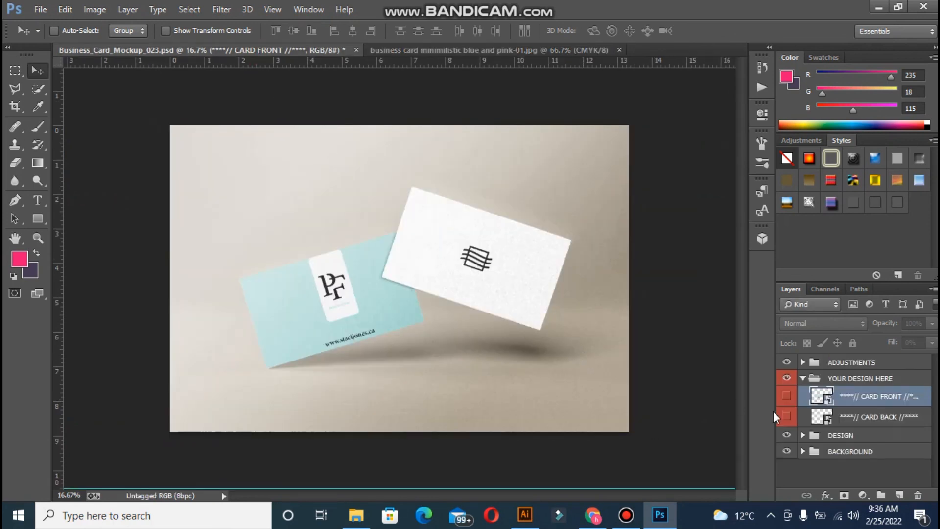
double_click(826, 420)
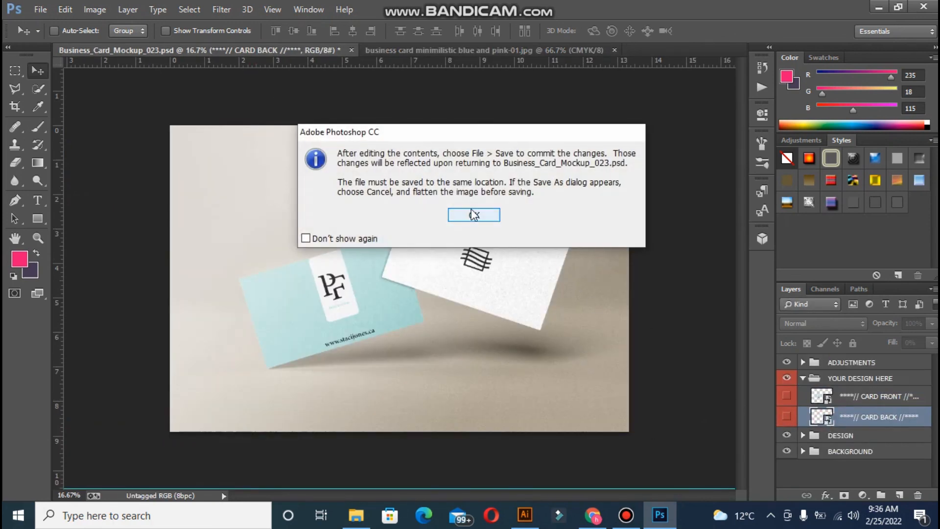
- Open the pink-02 business card image
left_click(472, 210)
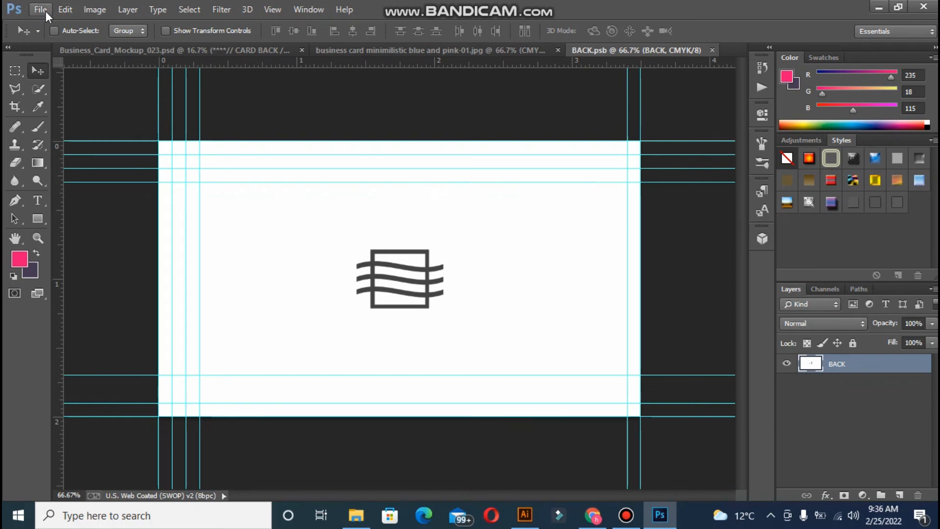
left_click(39, 9)
left_click(55, 38)
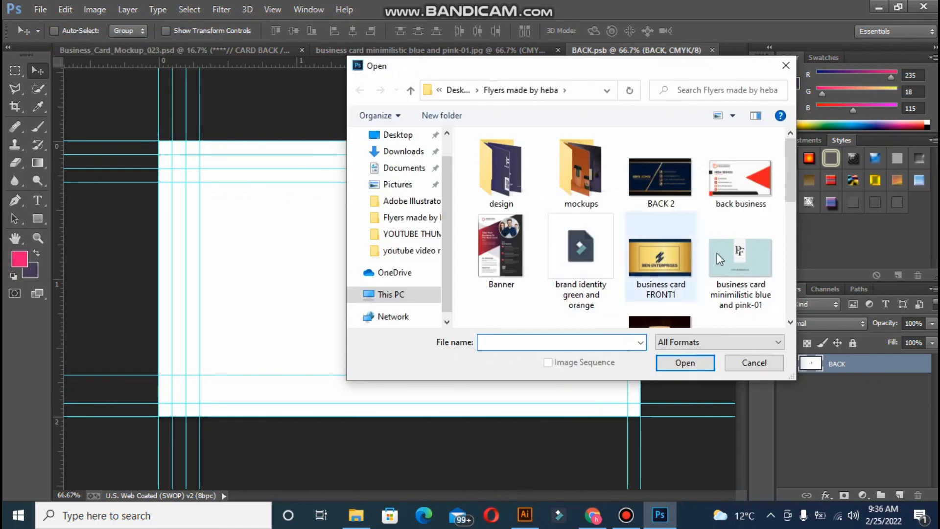
left_click_drag(790, 195, 791, 229)
left_click(500, 265)
left_click(685, 362)
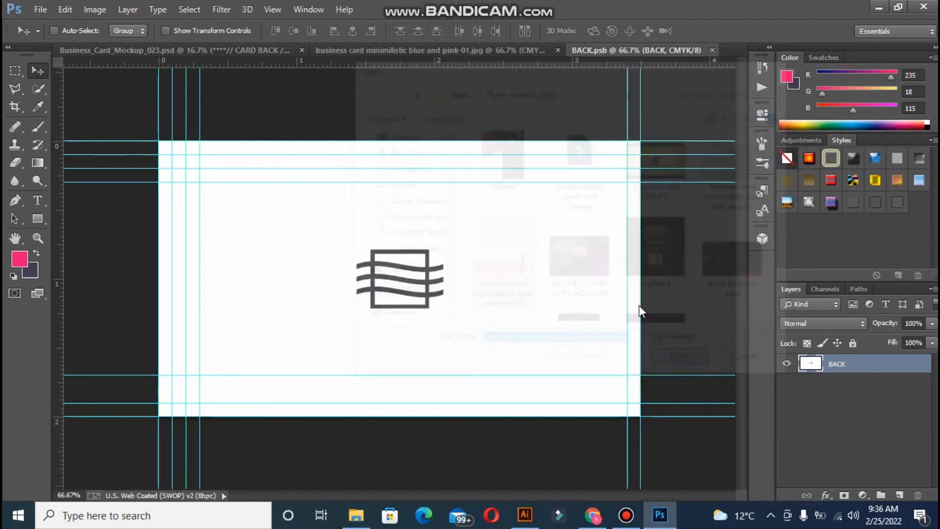
- Copy the whole pink-02 design and paste it into BACK.psb, aligned to the card area
left_click_drag(607, 50, 605, 49)
left_click(605, 49)
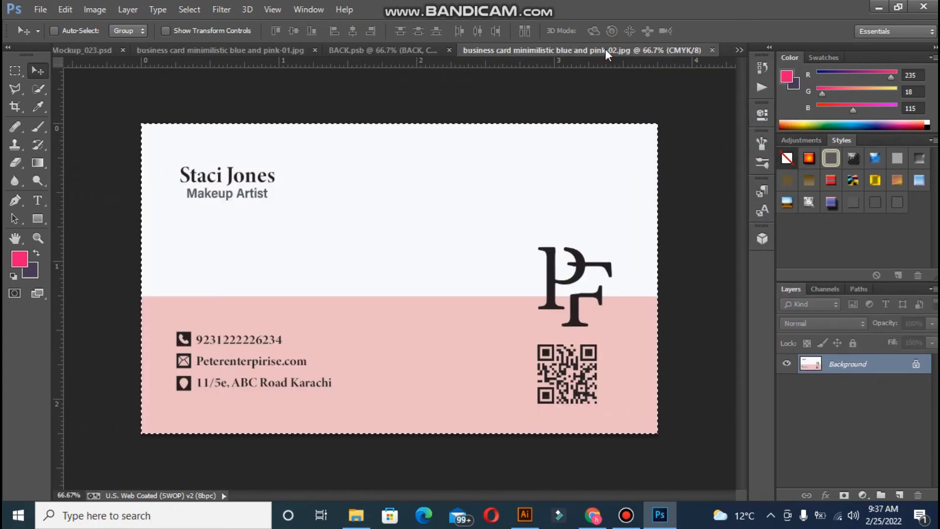
key("ctrl+a")
key("ctrl+c")
left_click(425, 49)
key("ctrl+v")
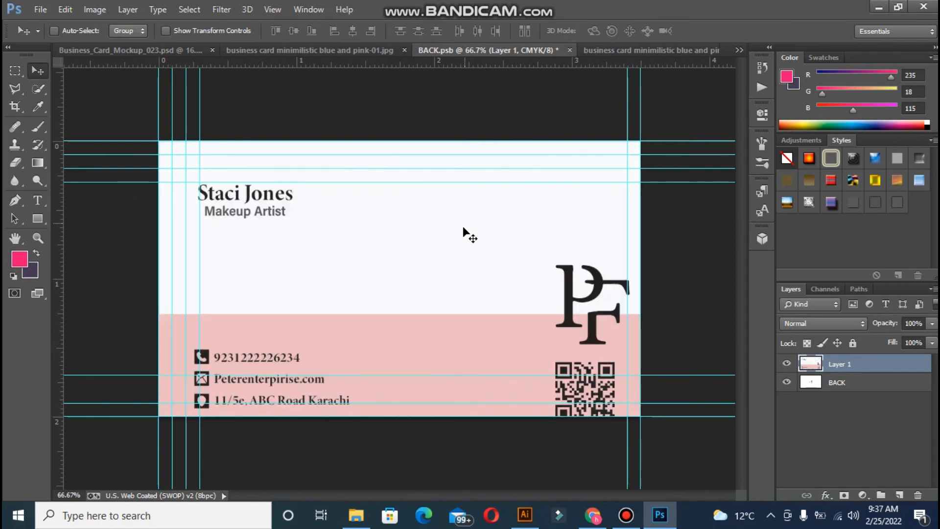
left_click_drag(451, 271, 439, 252)
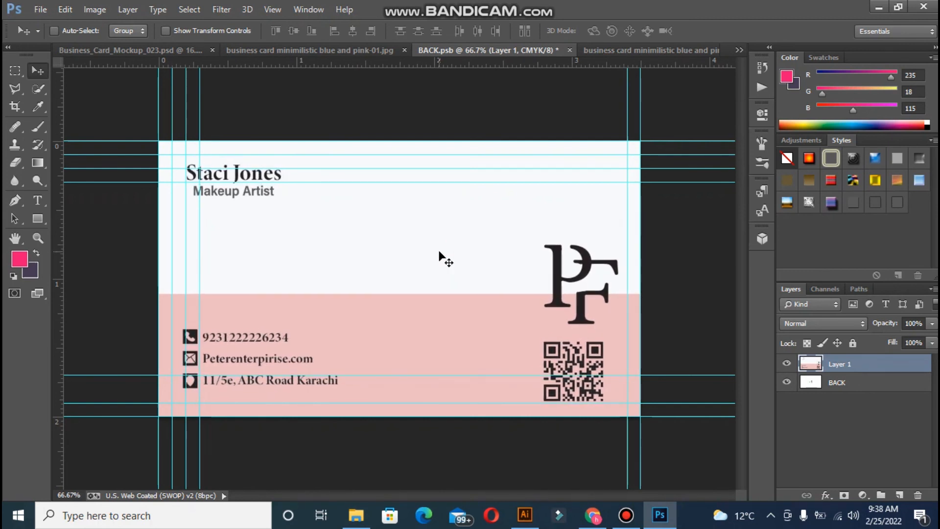
- Close BACK.psb saving changes and return to the mockup
left_click(570, 49)
left_click(382, 192)
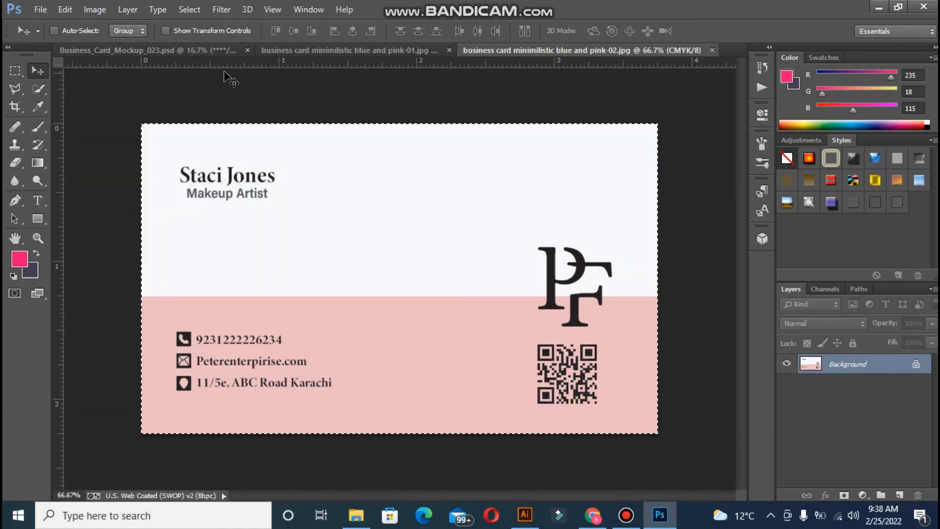
left_click(191, 53)
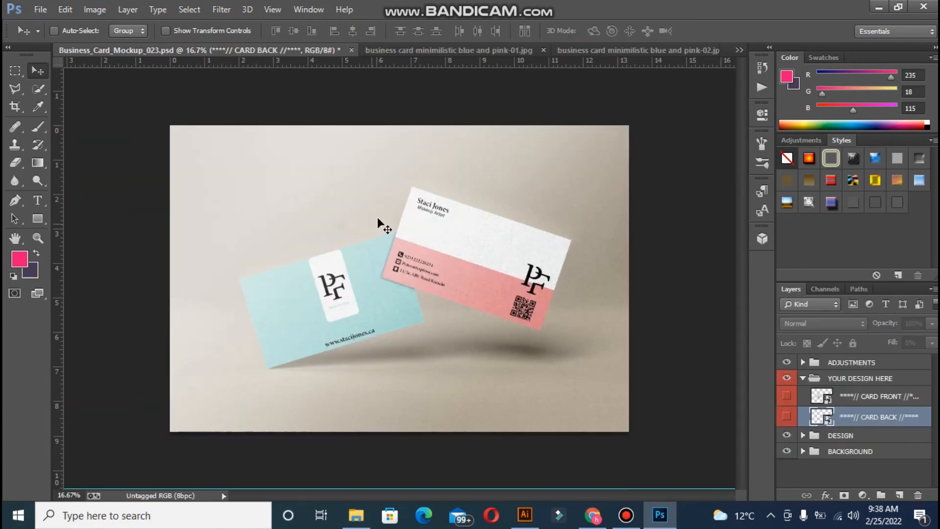
- Expand the BACKGROUND group and select its COLOR layer
left_click(808, 456)
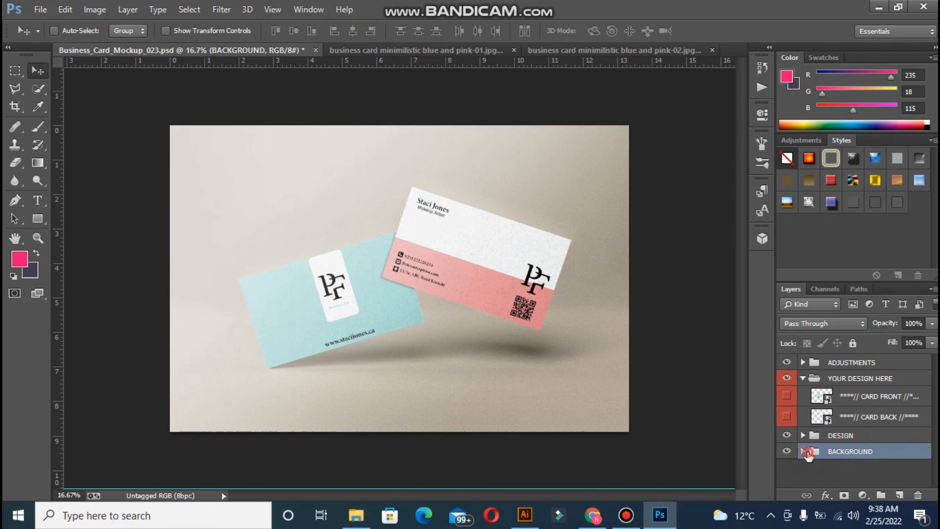
double_click(807, 453)
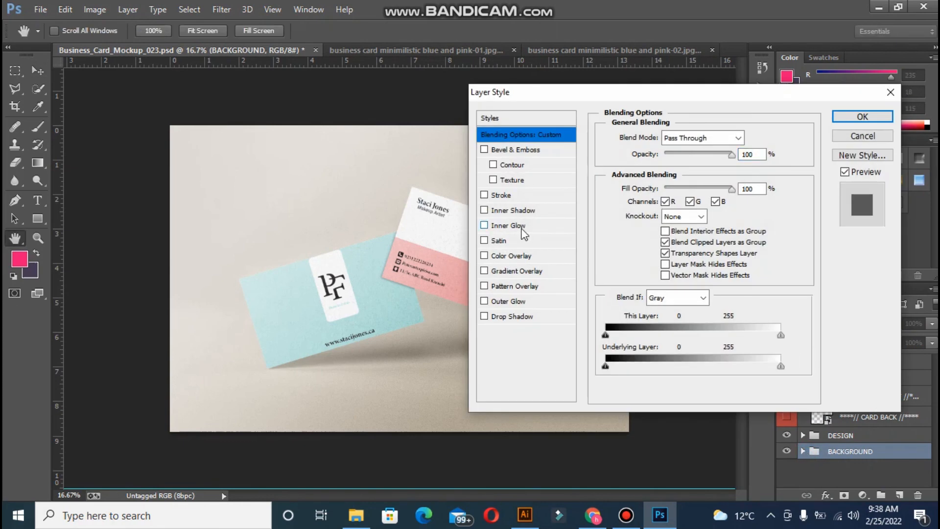
left_click(866, 138)
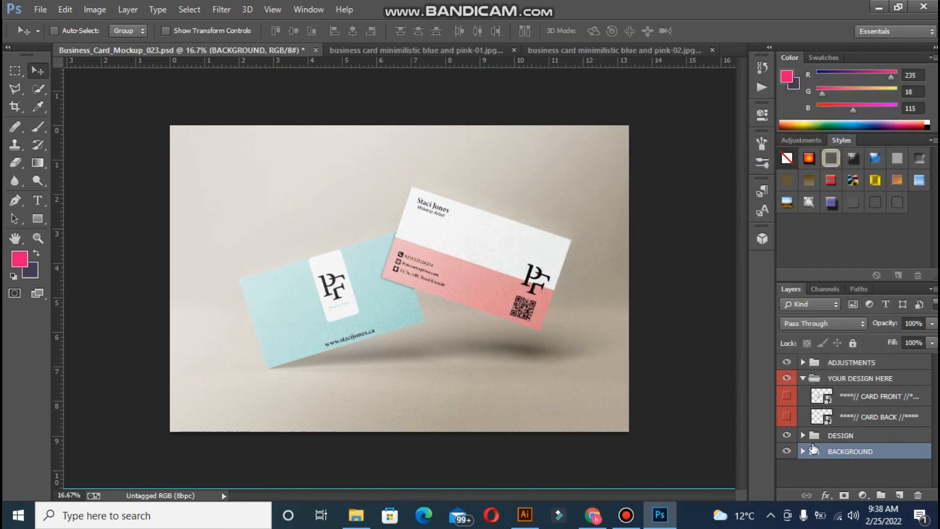
left_click(803, 452)
scroll(854, 421, "down", 1)
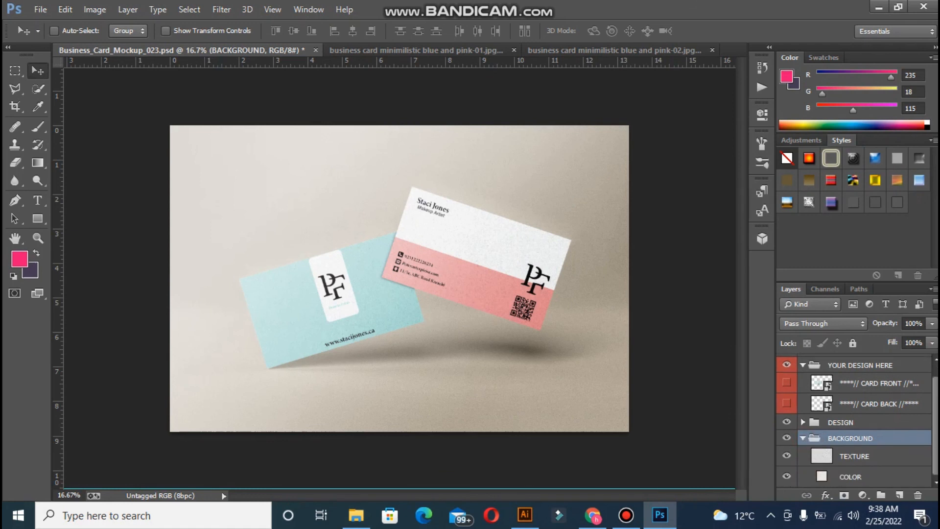
left_click(820, 480)
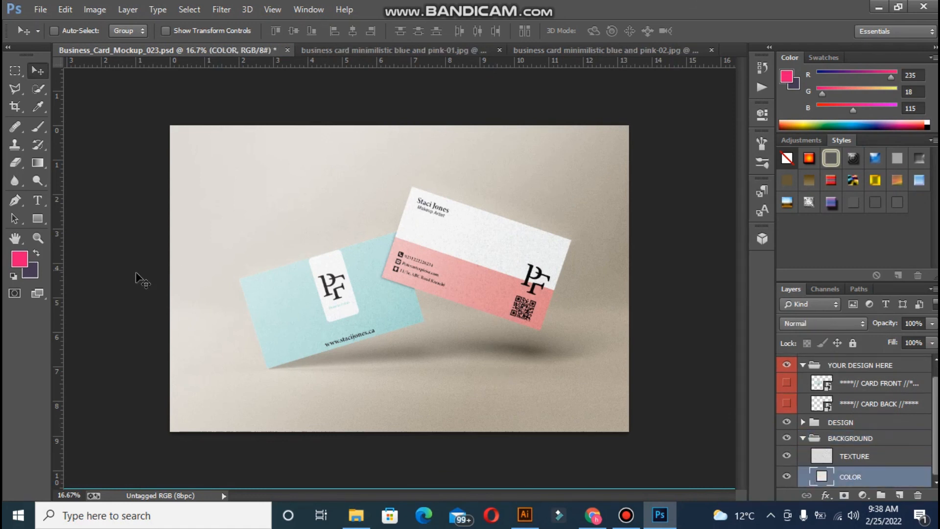
- Fill the COLOR layer with the card's pink, then refill it with lighter #e9c4c6
left_click(38, 106)
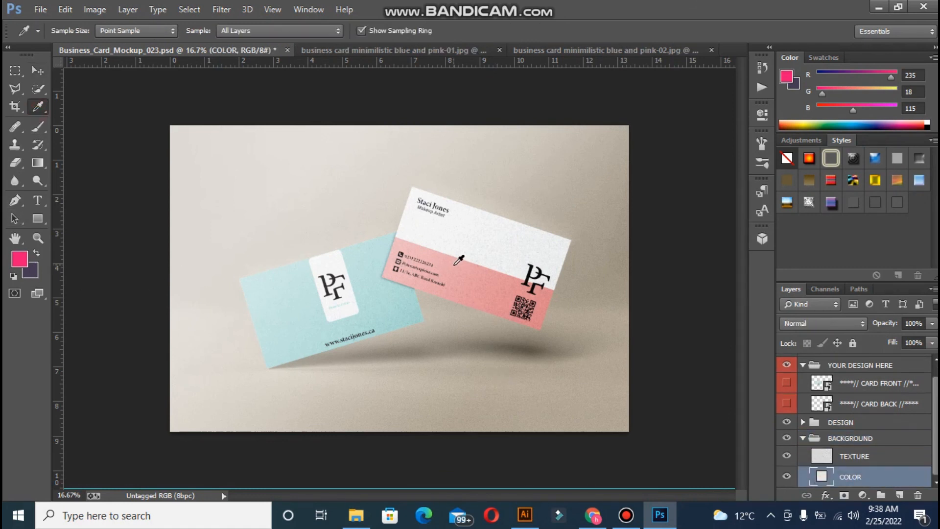
left_click(435, 260)
key("alt+BackSpace")
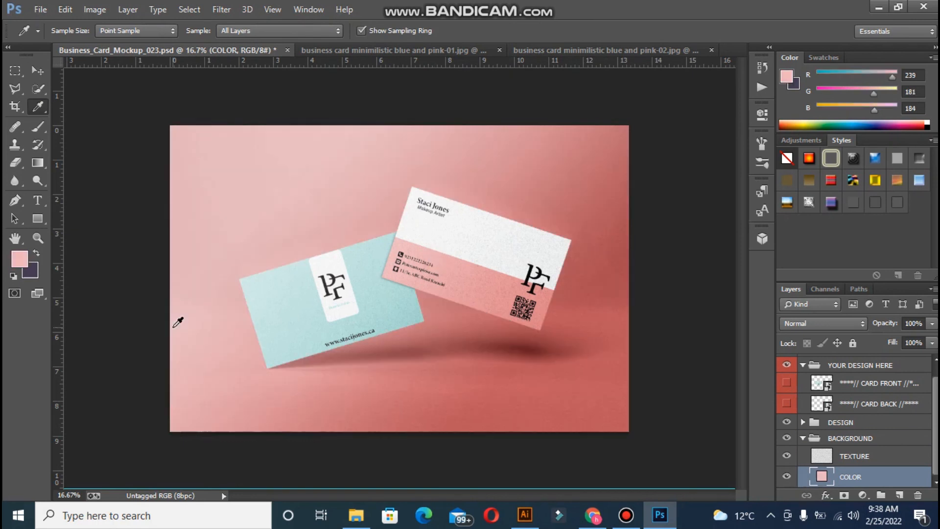
left_click(20, 259)
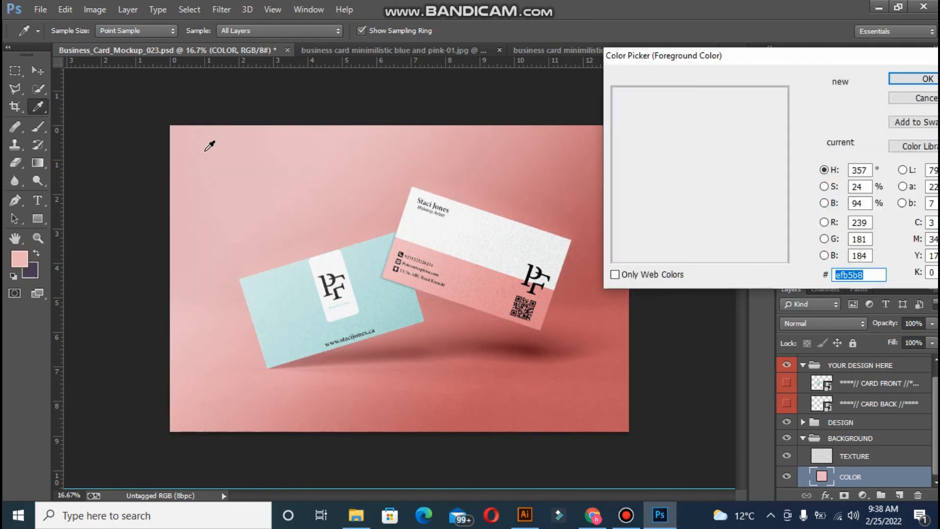
left_click(643, 99)
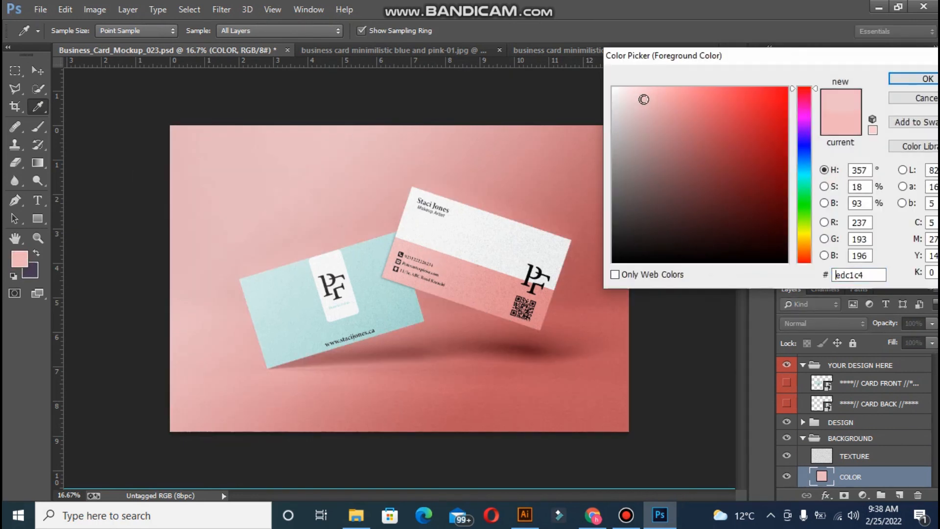
left_click(926, 78)
key("alt+BackSpace")
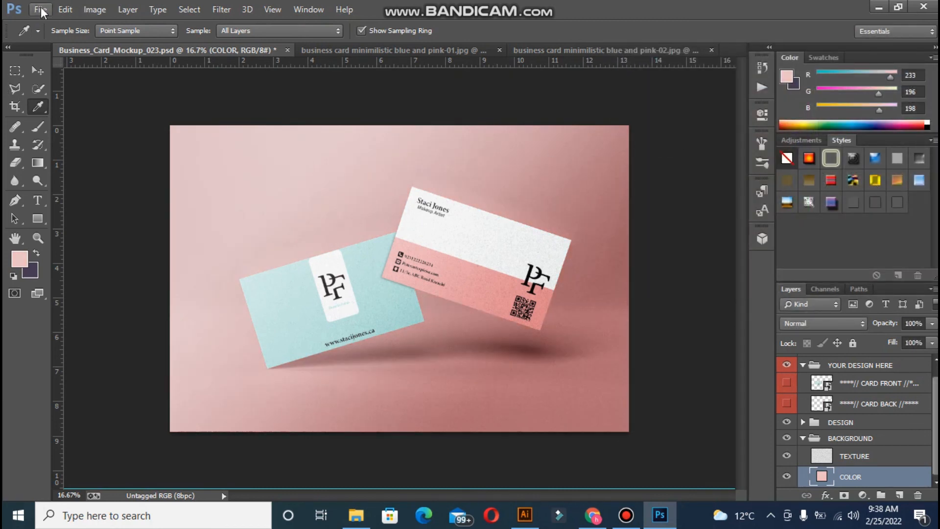
left_click(39, 74)
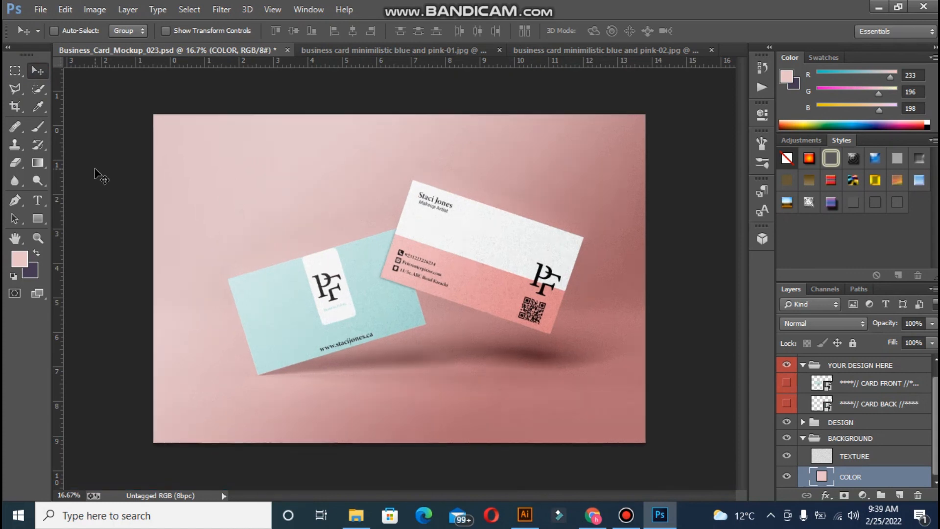
key("ctrl+plus")
key("ctrl+plus")
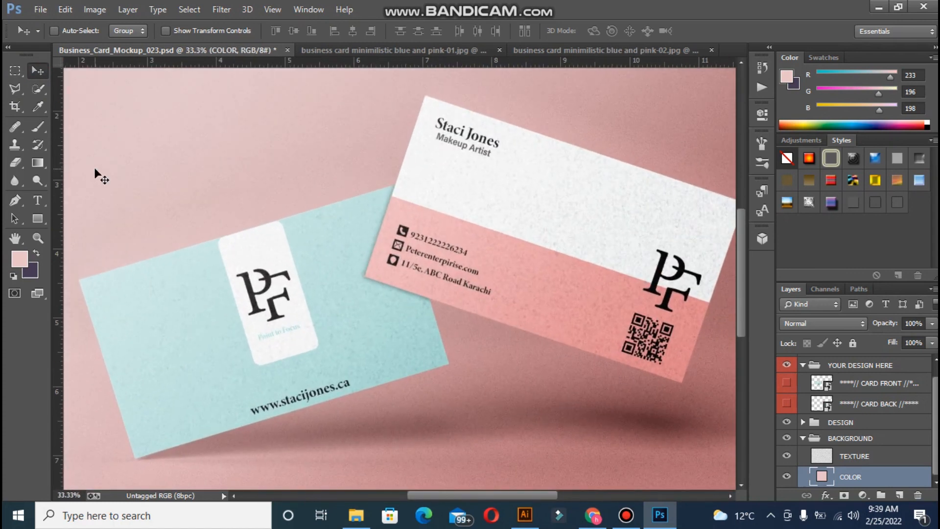